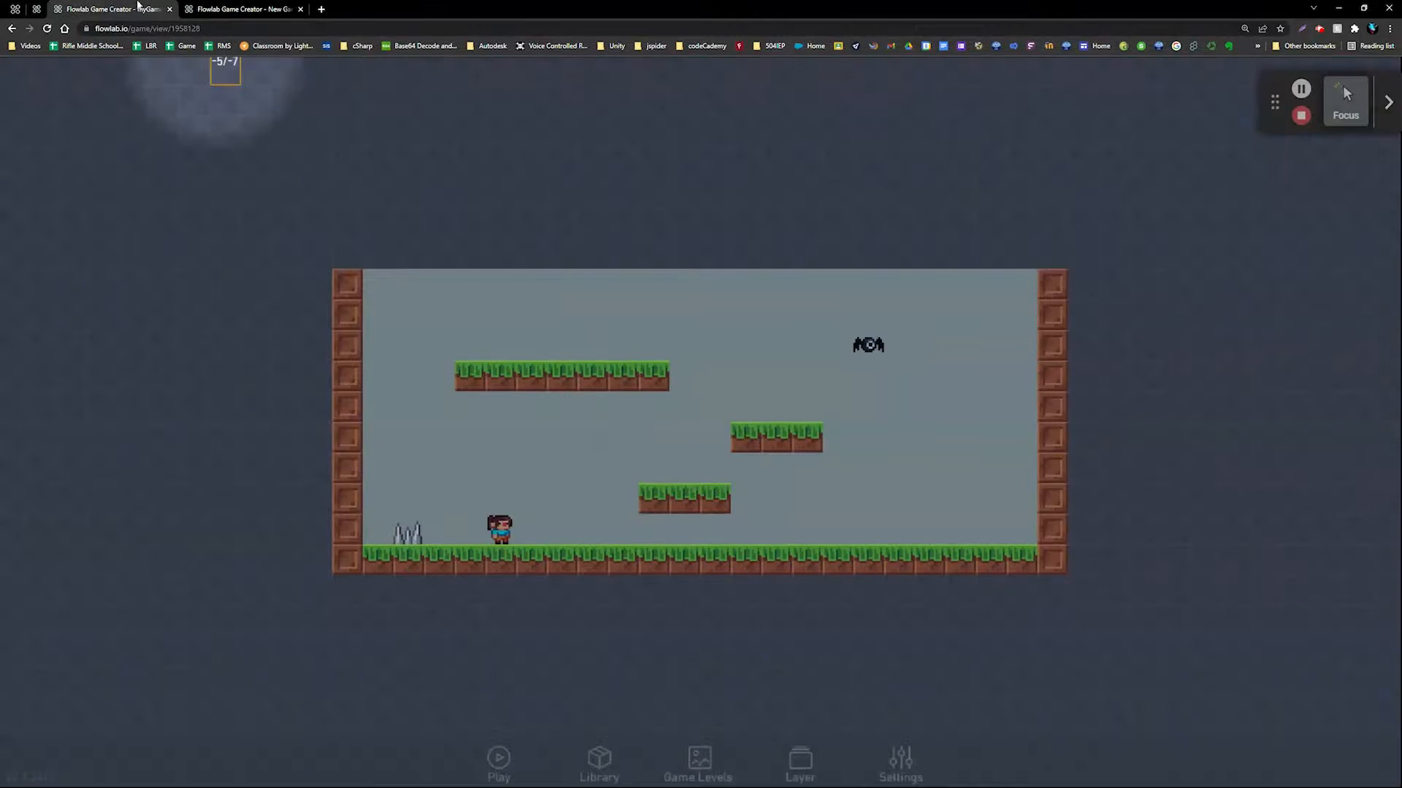
Open the spikes' sprite for editing and show its animation editor.
{"action": "left_click", "coordinate": [410, 531]}
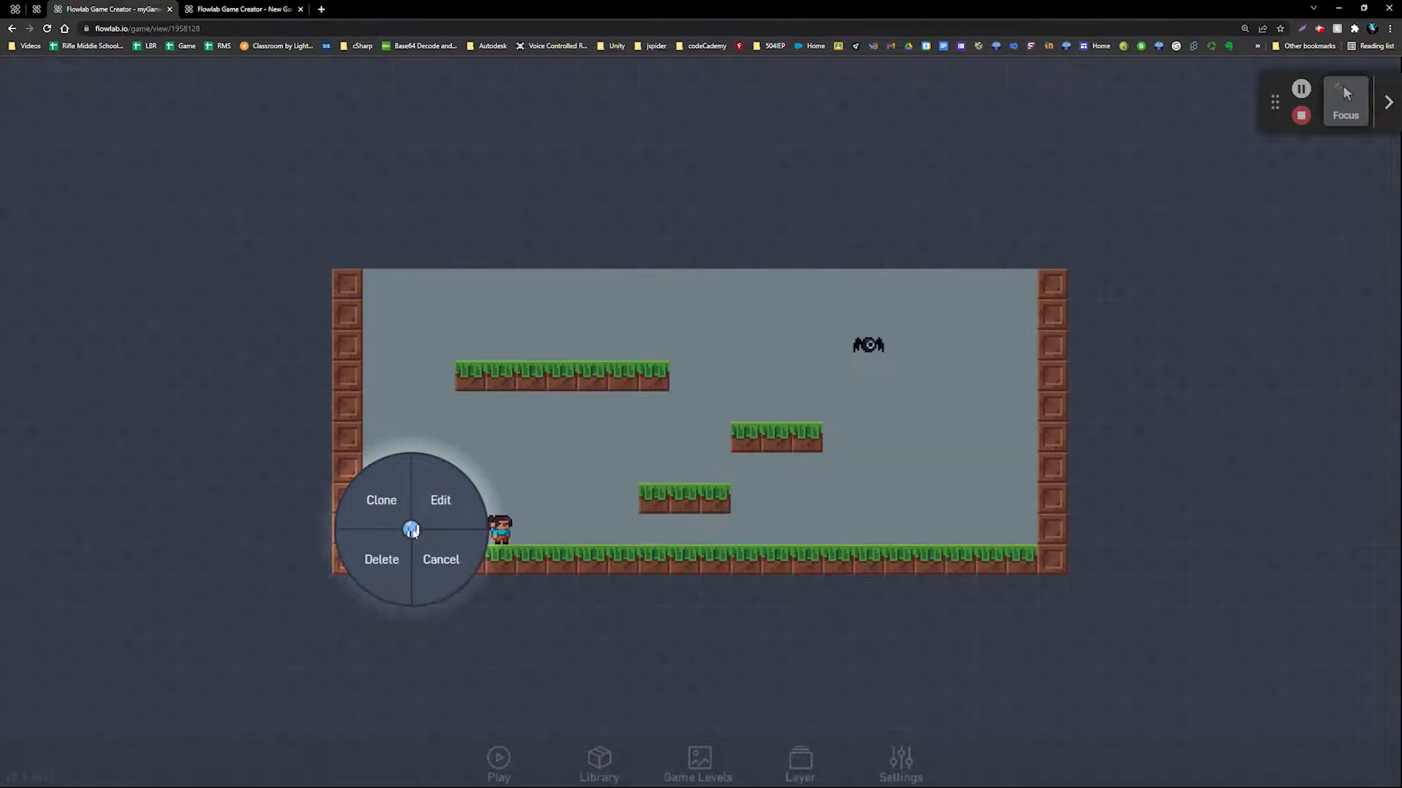
{"action": "left_click", "coordinate": [441, 503]}
{"action": "left_click", "coordinate": [538, 434]}
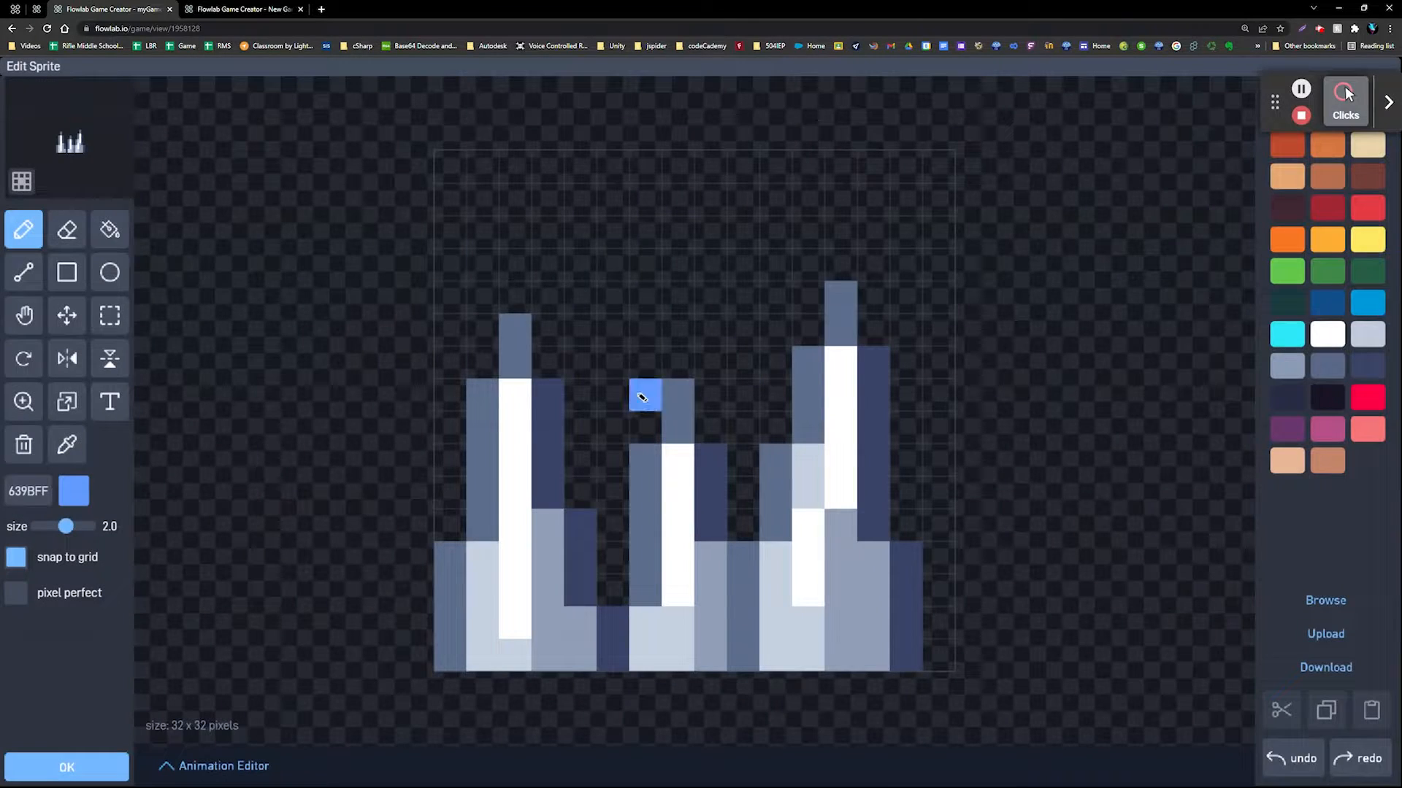
{"action": "left_click", "coordinate": [183, 778]}
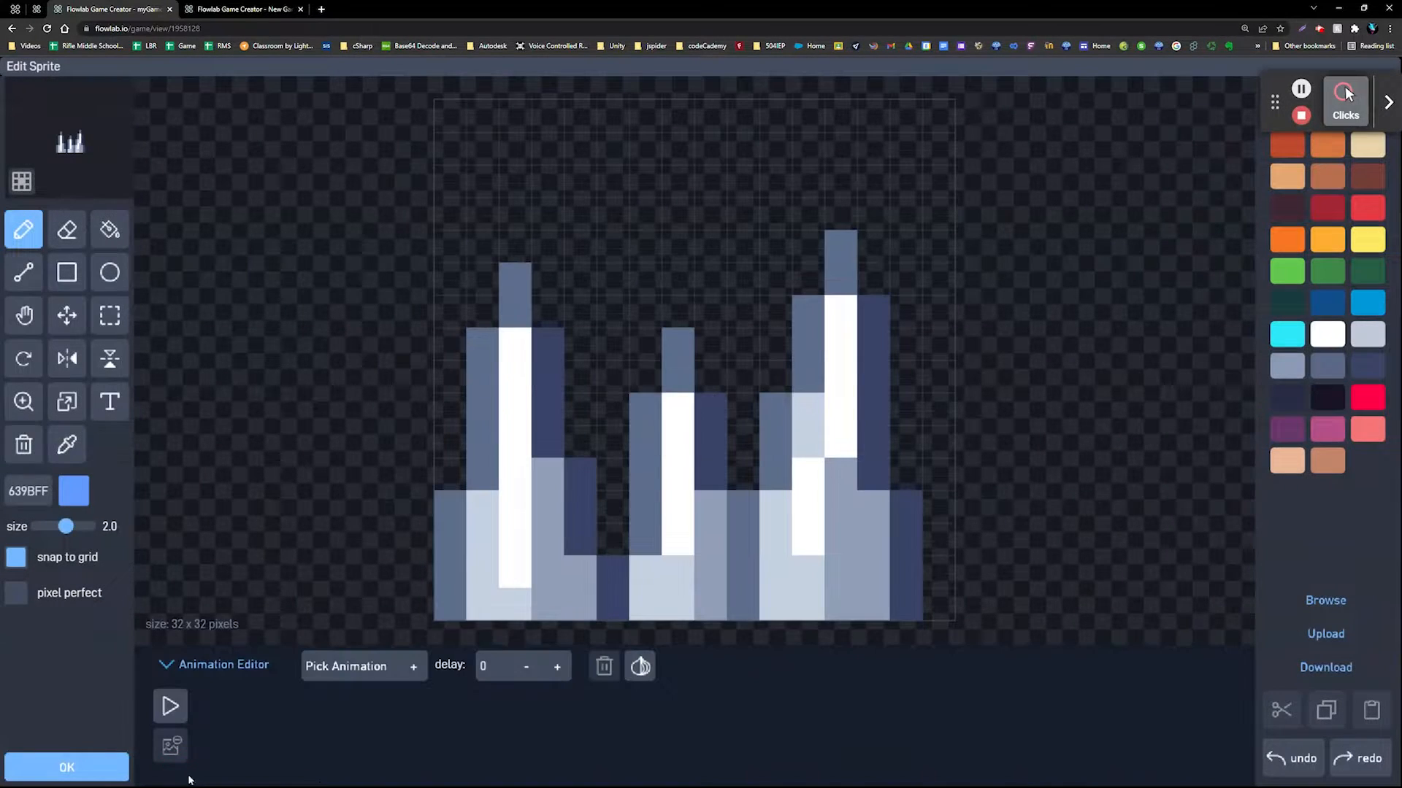
Create a new animation named shimmer for the spikes.
{"action": "left_click", "coordinate": [341, 666]}
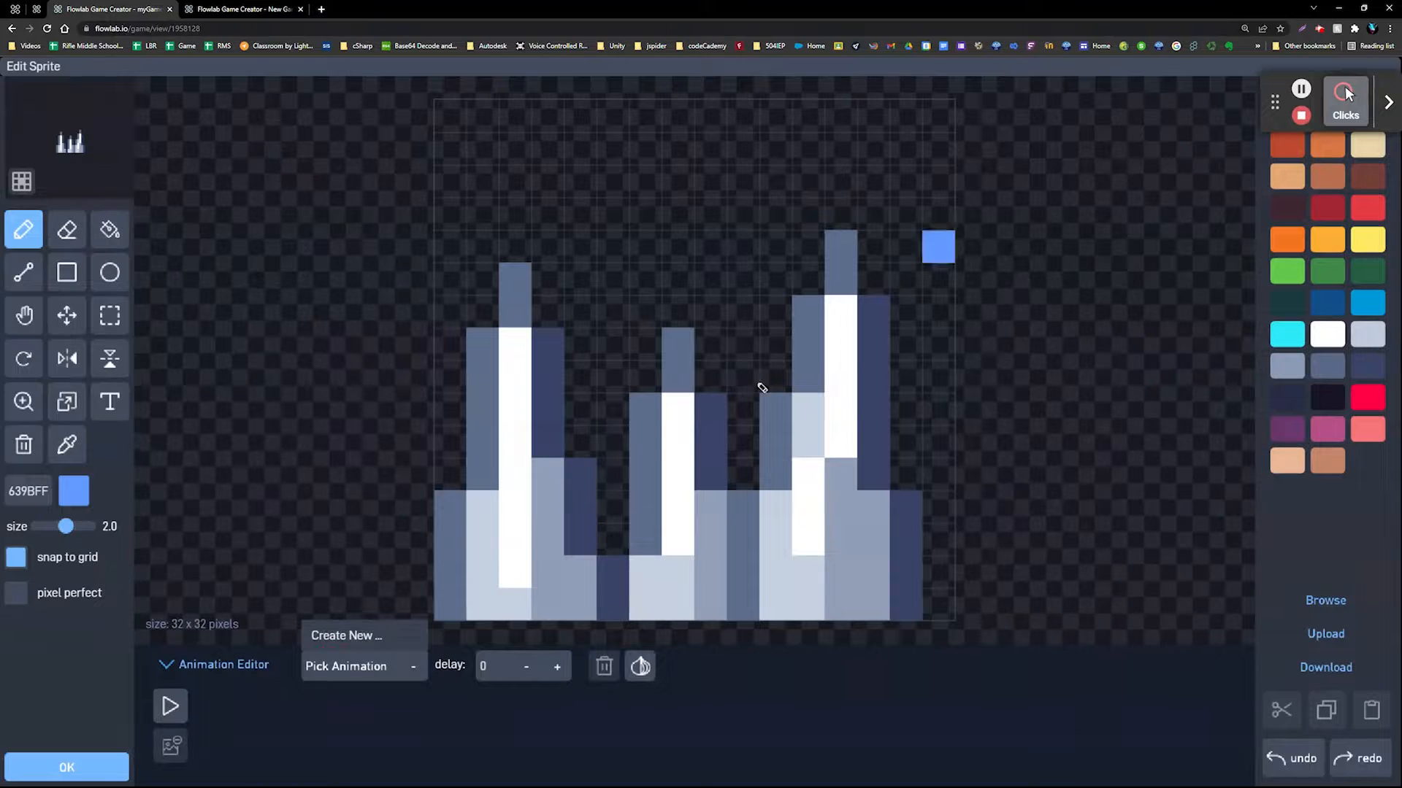
{"action": "left_click", "coordinate": [337, 636]}
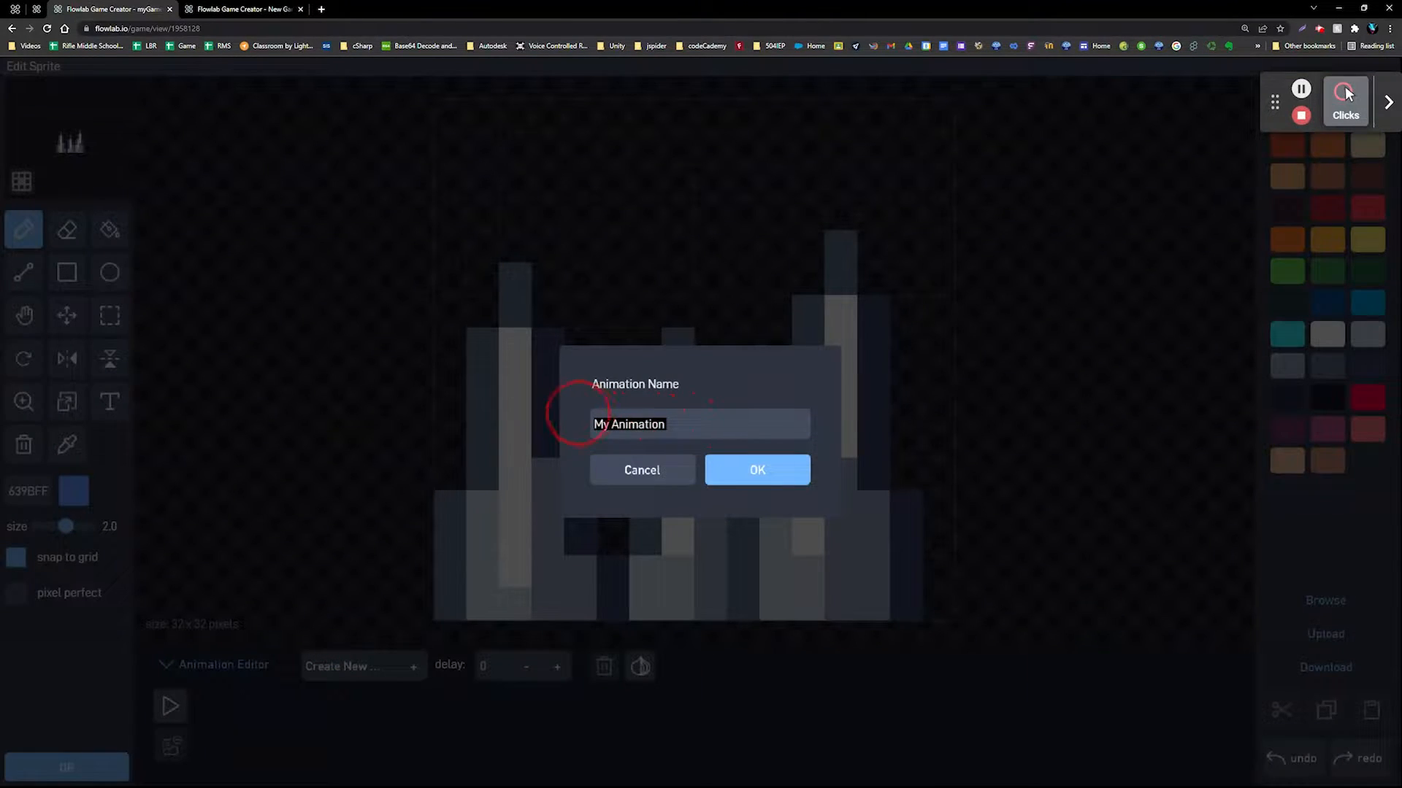
{"action": "type", "text": "shimmer"}
{"action": "key", "text": "Return"}
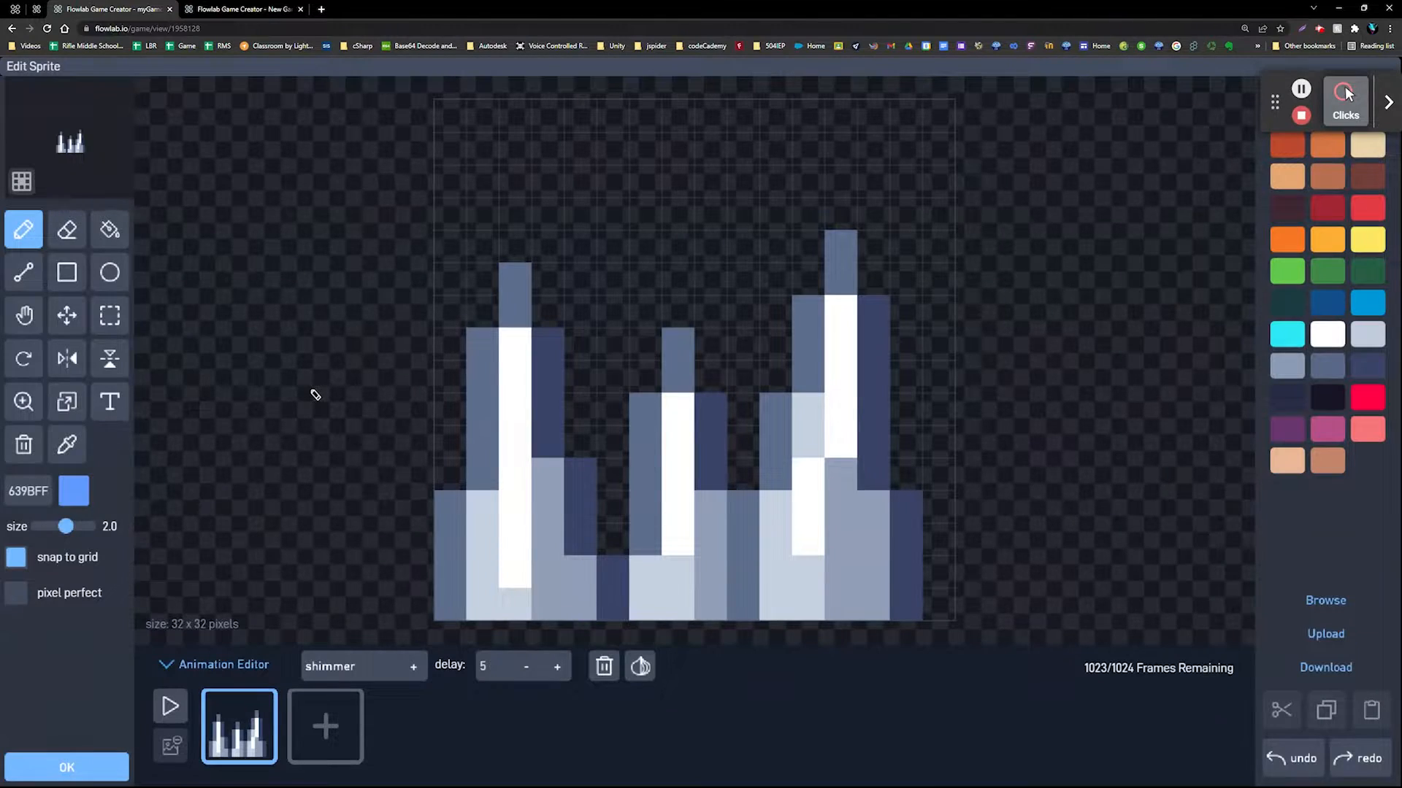
Choose the fill tool with white (FFFFFF) and add five more frames to the shimmer animation.
{"action": "left_click", "coordinate": [483, 344]}
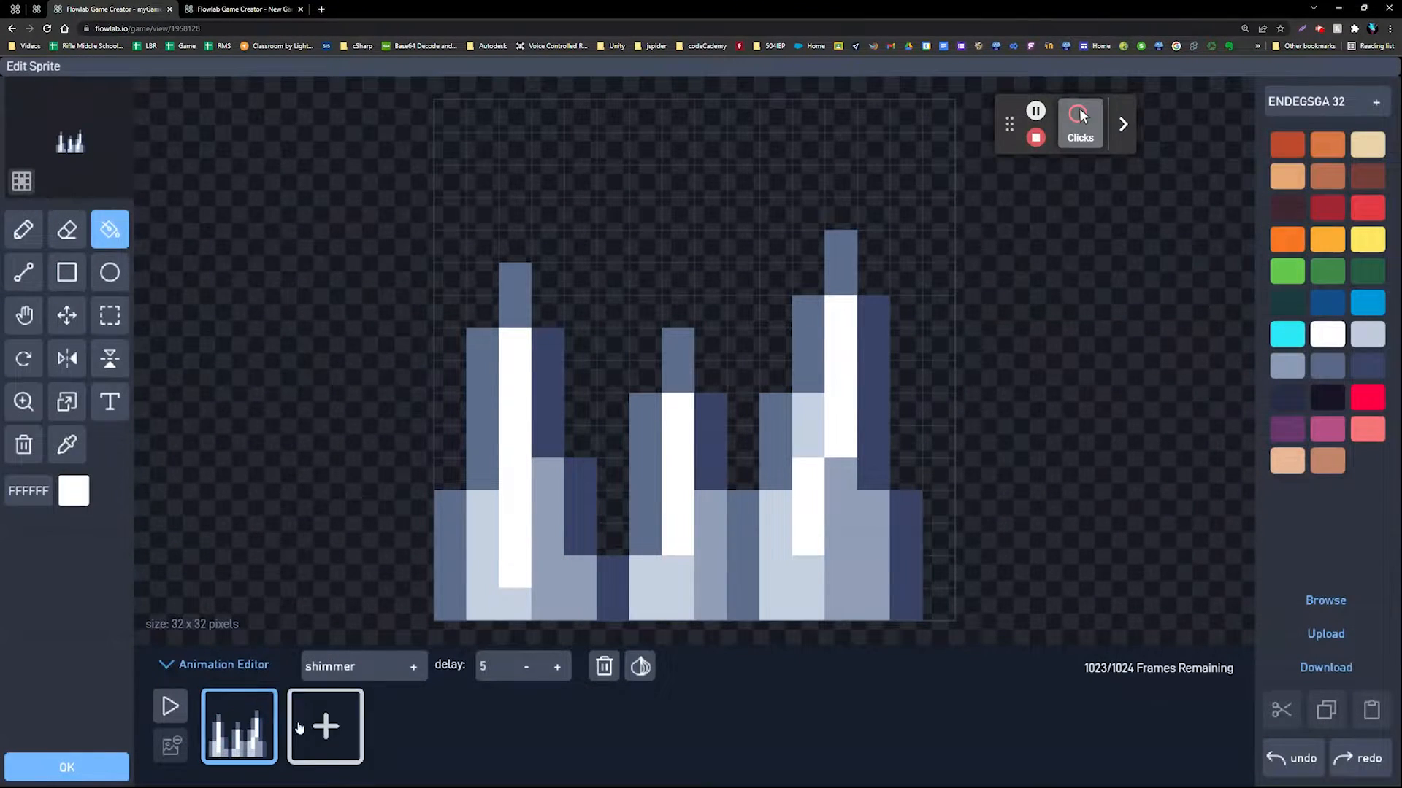
{"action": "left_click", "coordinate": [325, 726]}
{"action": "left_click", "coordinate": [411, 726]}
{"action": "left_click", "coordinate": [497, 724]}
{"action": "left_click", "coordinate": [584, 728]}
{"action": "left_click", "coordinate": [671, 732]}
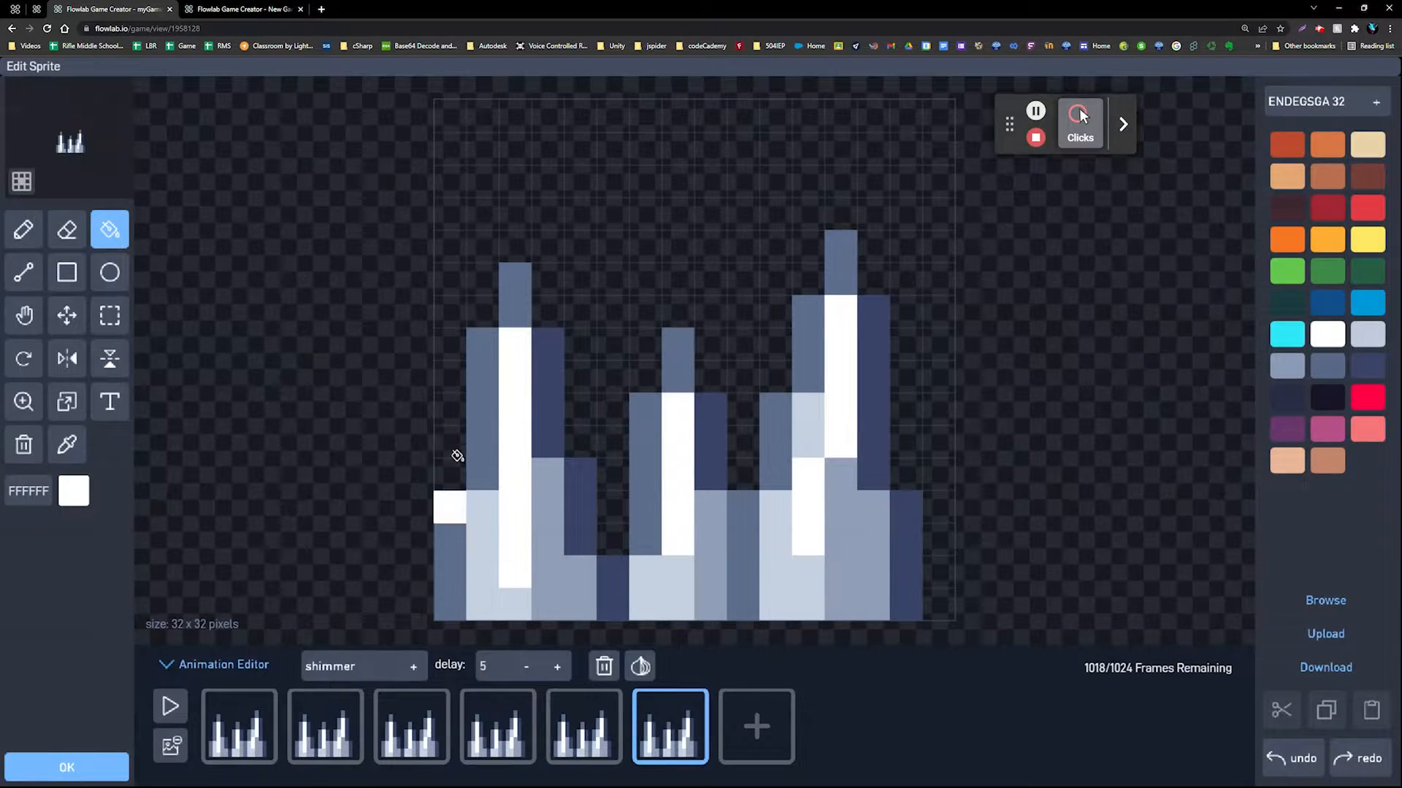
{"action": "left_click", "coordinate": [483, 343]}
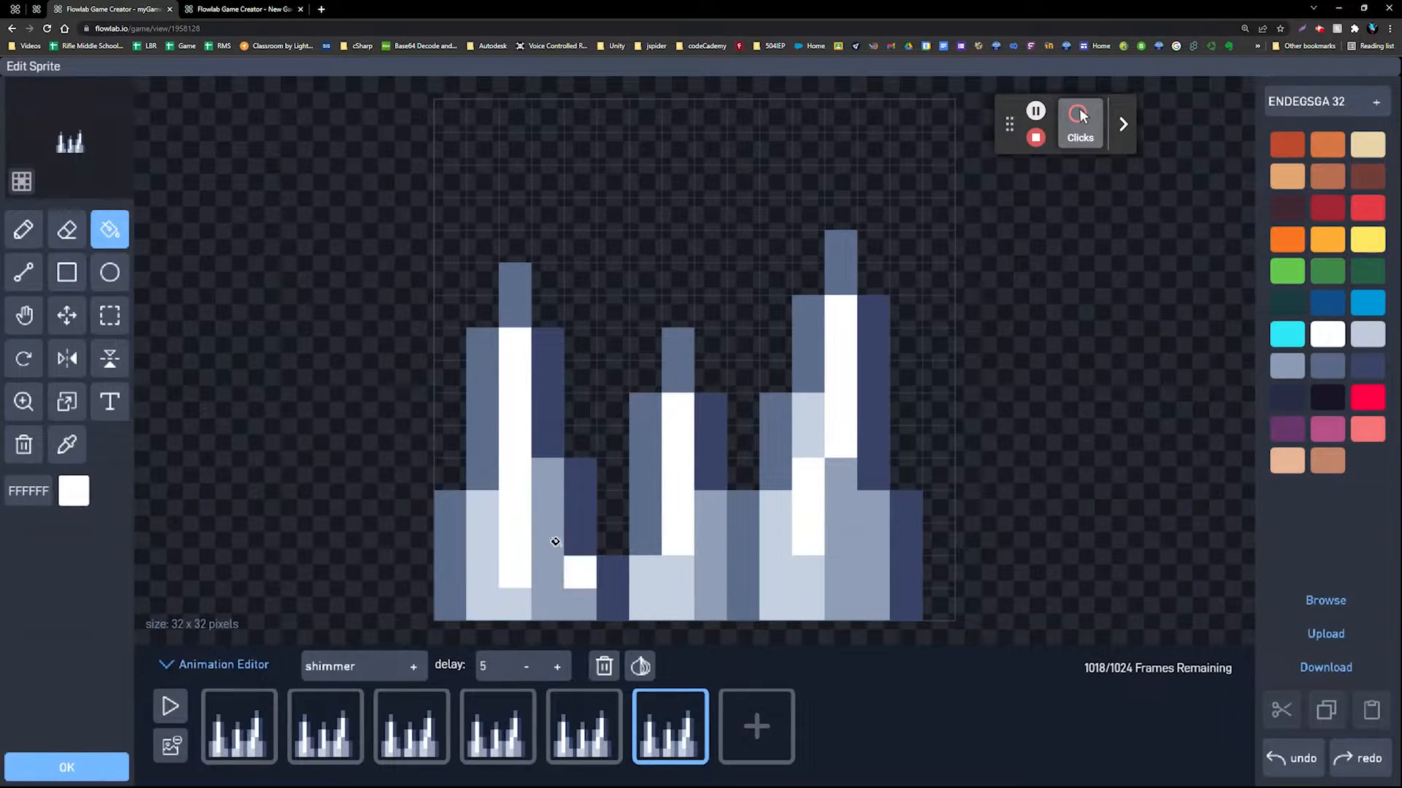
In the first frame, fill the slate-blue tips and side strips of the spikes with white.
{"action": "left_click", "coordinate": [238, 726]}
{"action": "left_click", "coordinate": [450, 555]}
{"action": "left_click", "coordinate": [482, 408]}
{"action": "left_click", "coordinate": [515, 295]}
{"action": "left_click", "coordinate": [645, 438]}
Fill the spikes' light grey areas white in the second frame, the mid-grey areas in the third and the navy areas in the fourth.
{"action": "left_click", "coordinate": [325, 726]}
{"action": "left_click", "coordinate": [481, 555]}
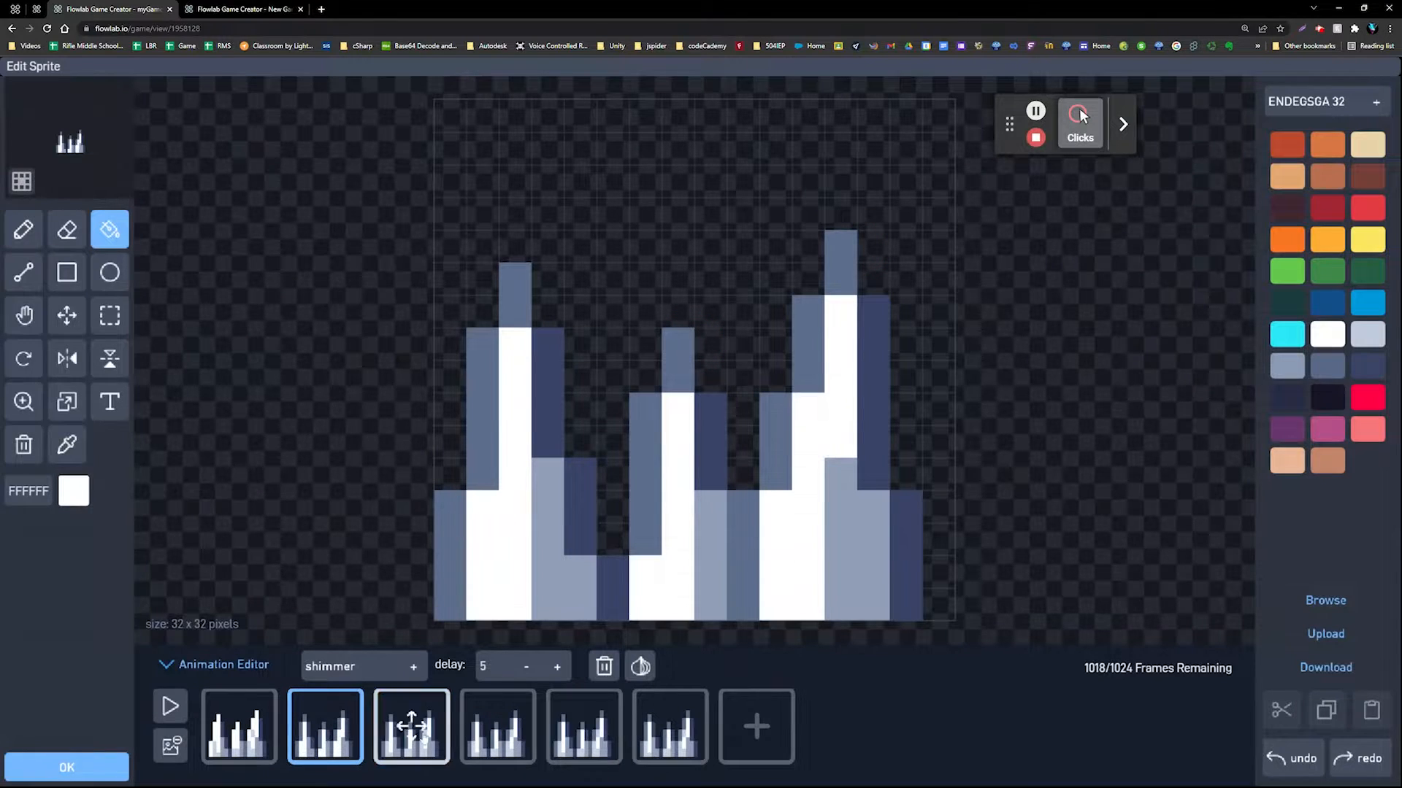
{"action": "left_click", "coordinate": [411, 724]}
{"action": "left_click", "coordinate": [497, 727]}
{"action": "left_click", "coordinate": [538, 475]}
{"action": "left_click", "coordinate": [710, 555]}
{"action": "left_click", "coordinate": [839, 511]}
Set the frame delay to 2 and preview the shimmer animation.
{"action": "left_click", "coordinate": [170, 705]}
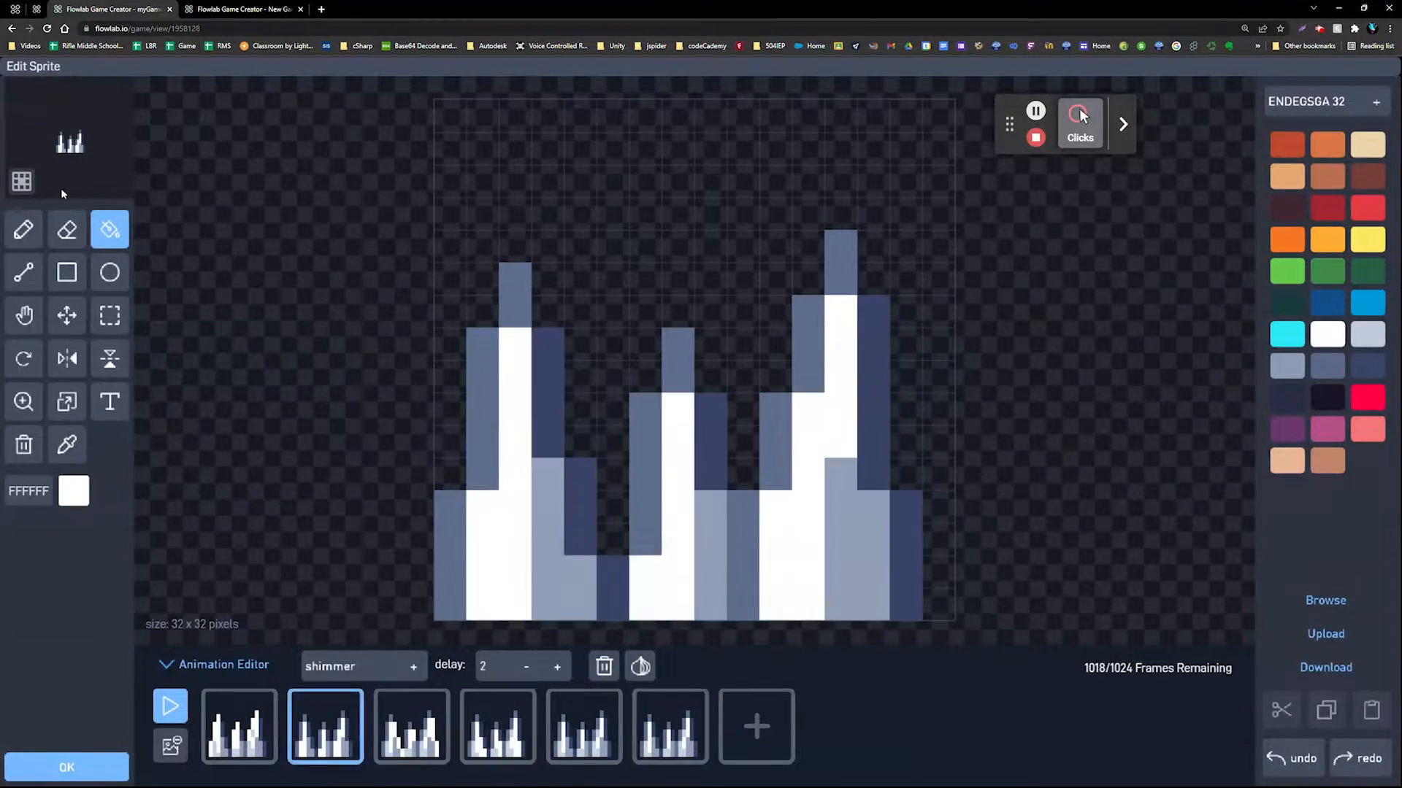
{"action": "left_click_drag", "start_coordinate": [582, 738], "coordinate": [411, 734]}
{"action": "left_click", "coordinate": [170, 706]}
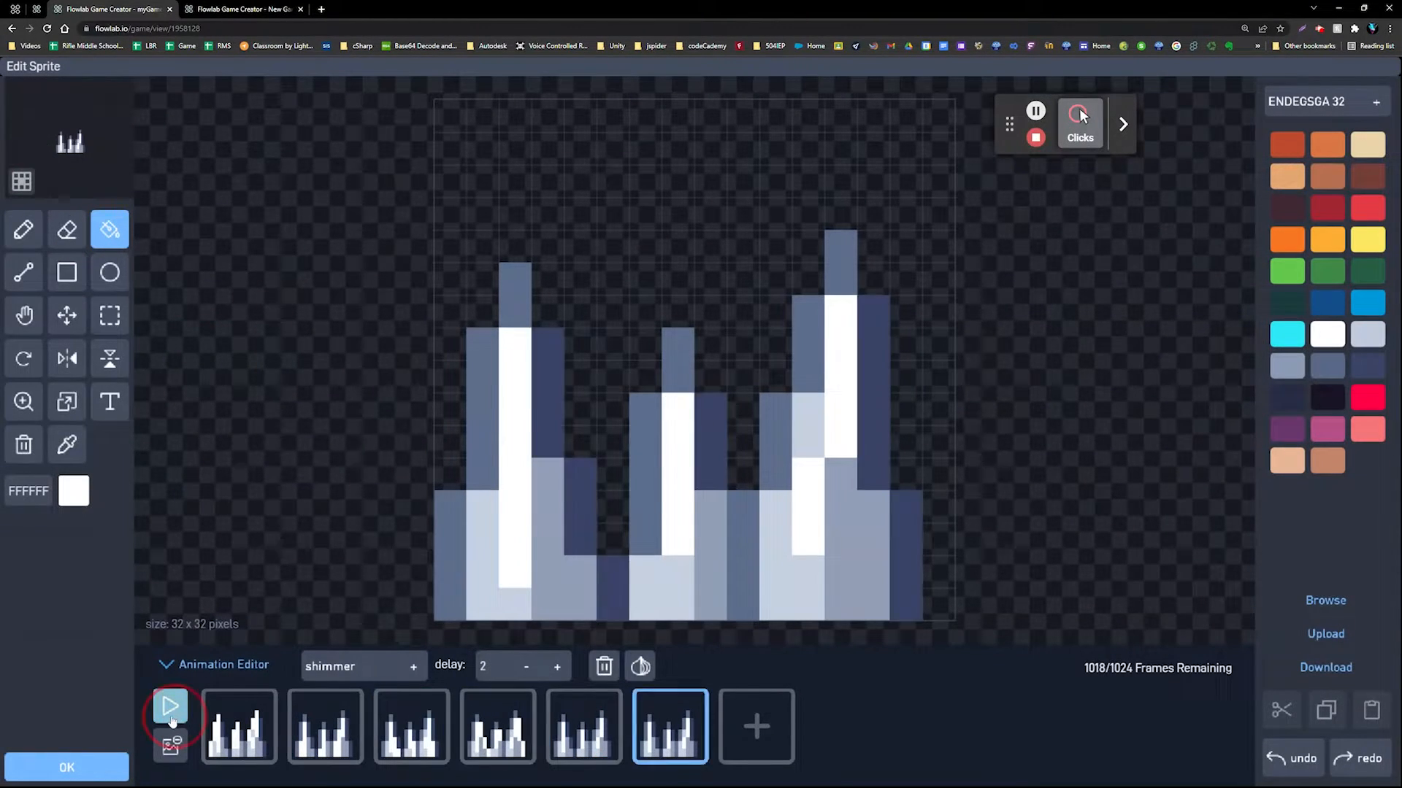
Add five more plain frames to the end of the shimmer animation and play it.
{"action": "left_click", "coordinate": [670, 727]}
{"action": "left_click", "coordinate": [757, 726]}
{"action": "left_click", "coordinate": [868, 726]}
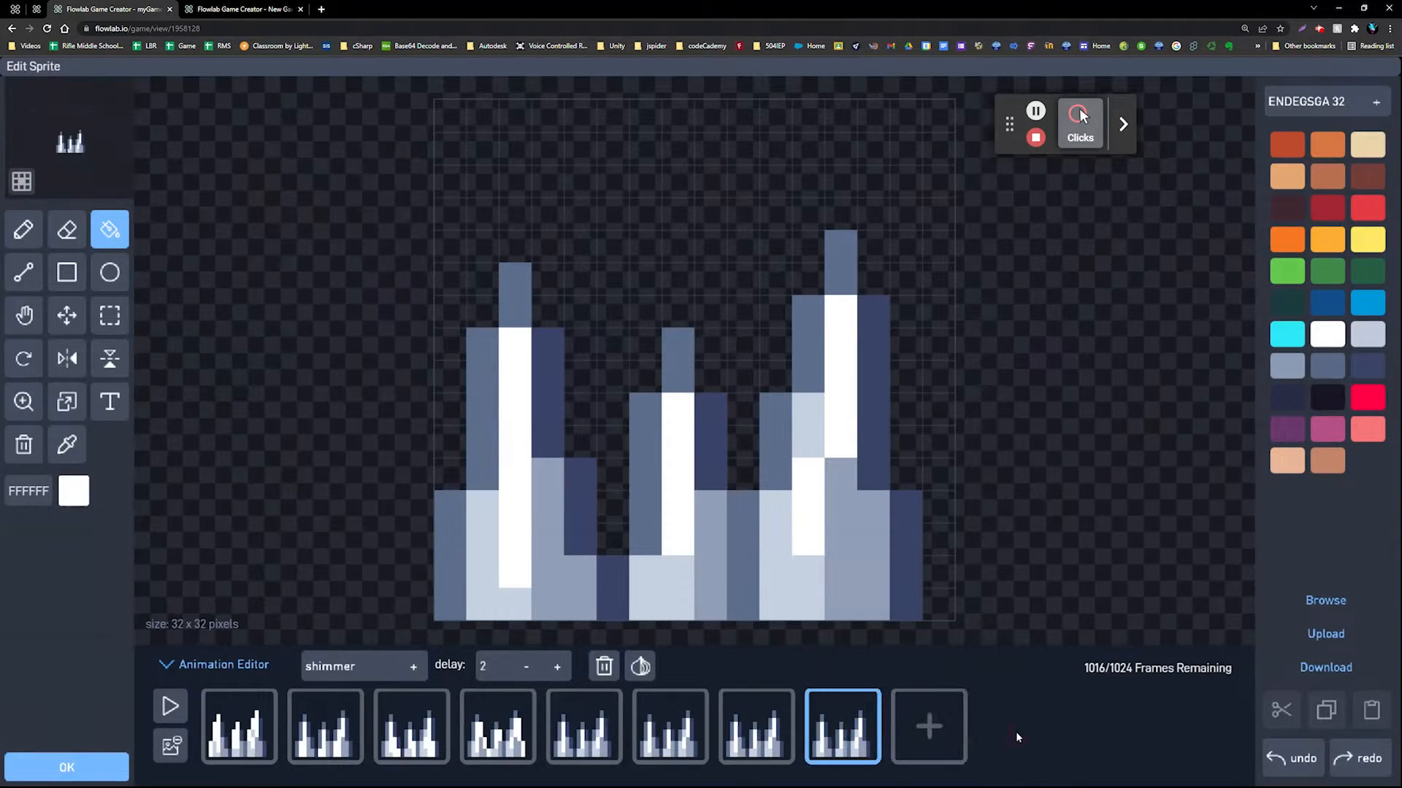
{"action": "left_click", "coordinate": [929, 727]}
{"action": "left_click", "coordinate": [1014, 730]}
{"action": "left_click", "coordinate": [1095, 730]}
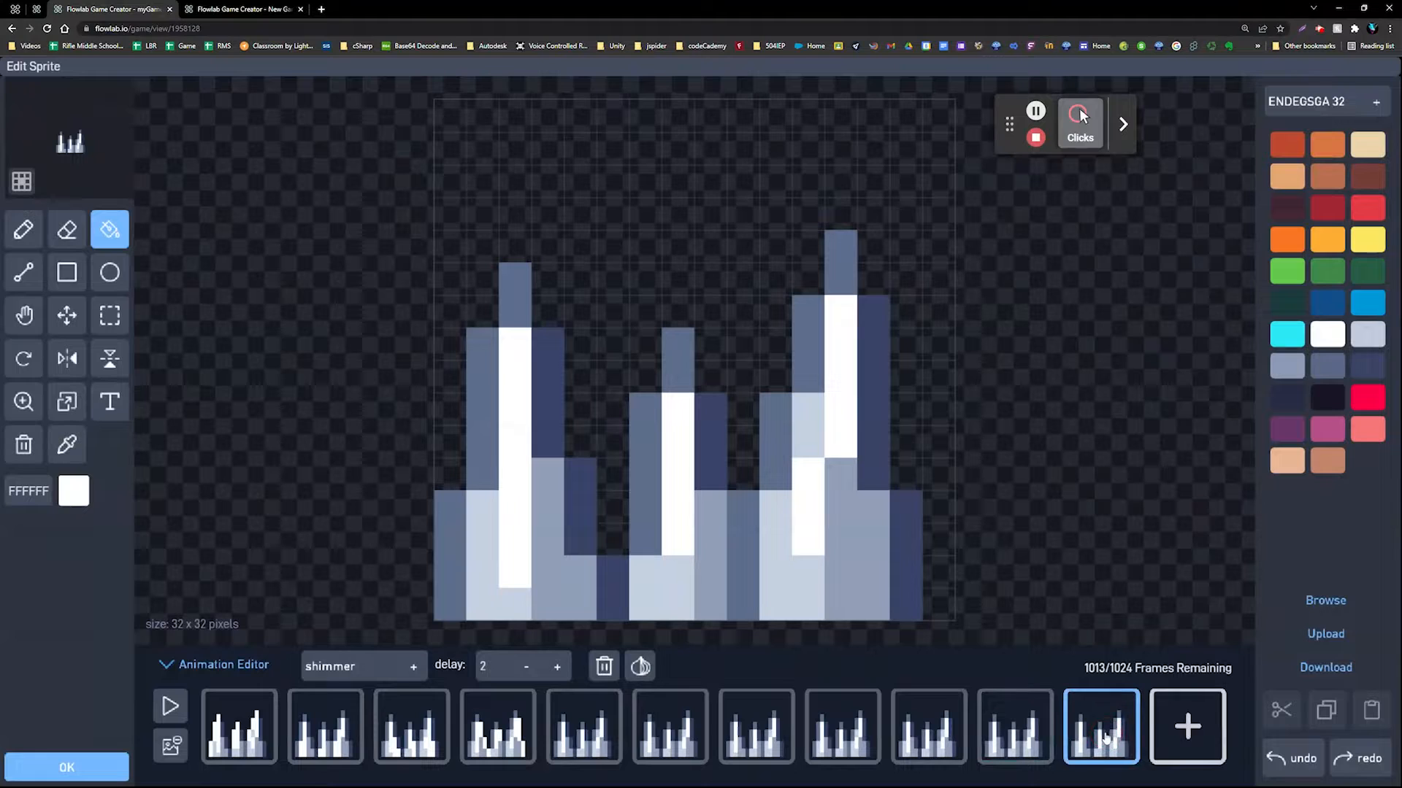
{"action": "left_click", "coordinate": [170, 706]}
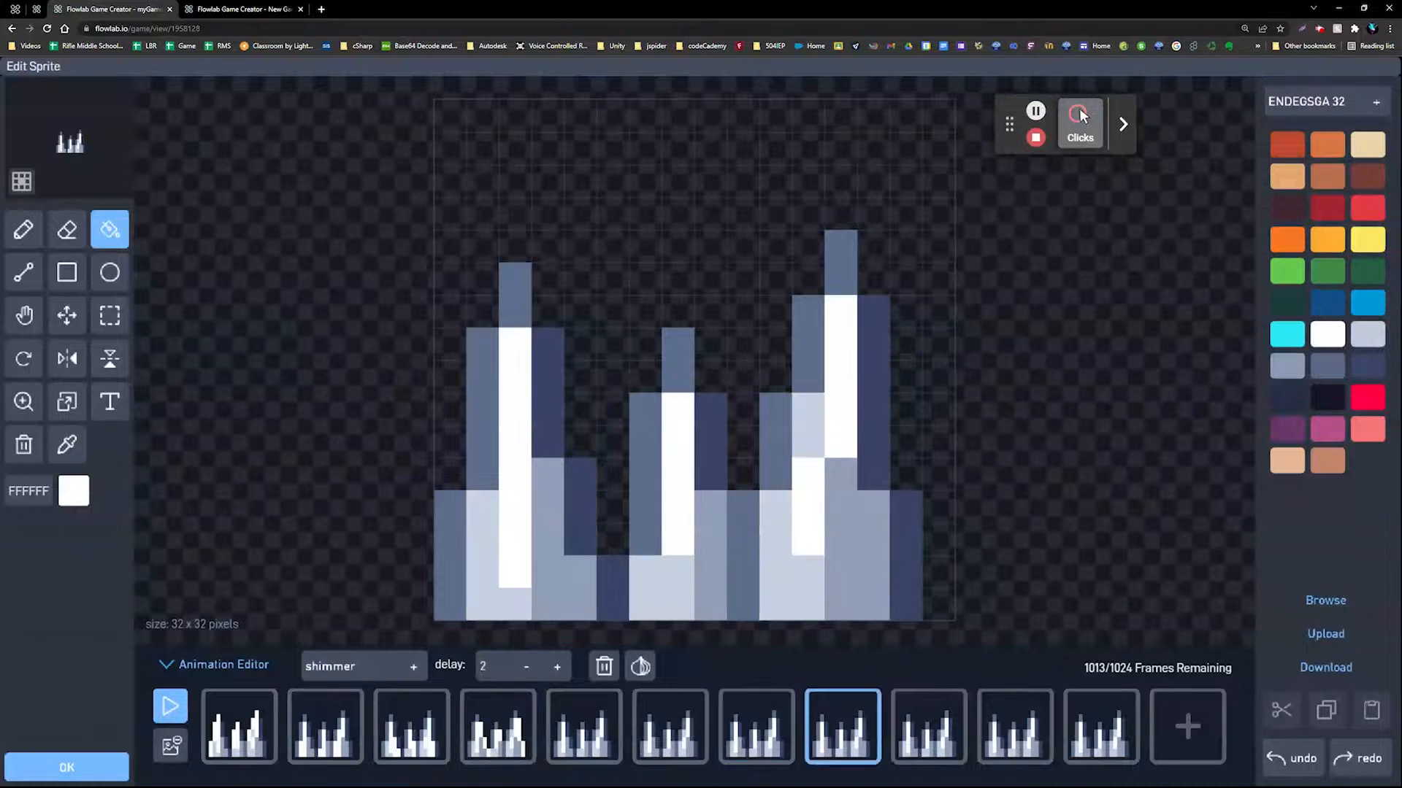
Reorder the white-filled frames so the navy-area frame is second, the mid-grey one third and the light grey one fourth, and check them.
{"action": "left_click", "coordinate": [234, 726]}
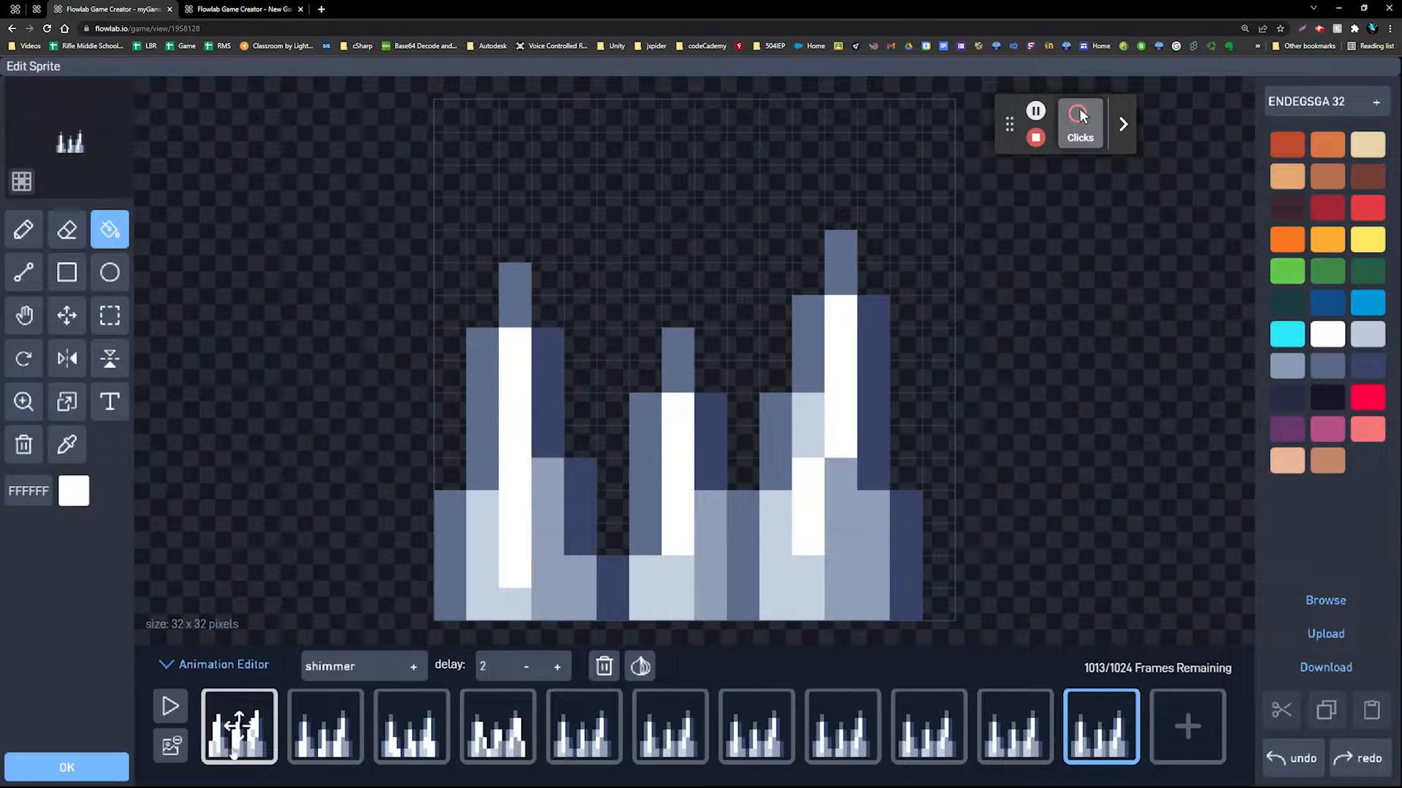
{"action": "left_click_drag", "start_coordinate": [234, 727], "coordinate": [435, 738]}
{"action": "left_click", "coordinate": [170, 706]}
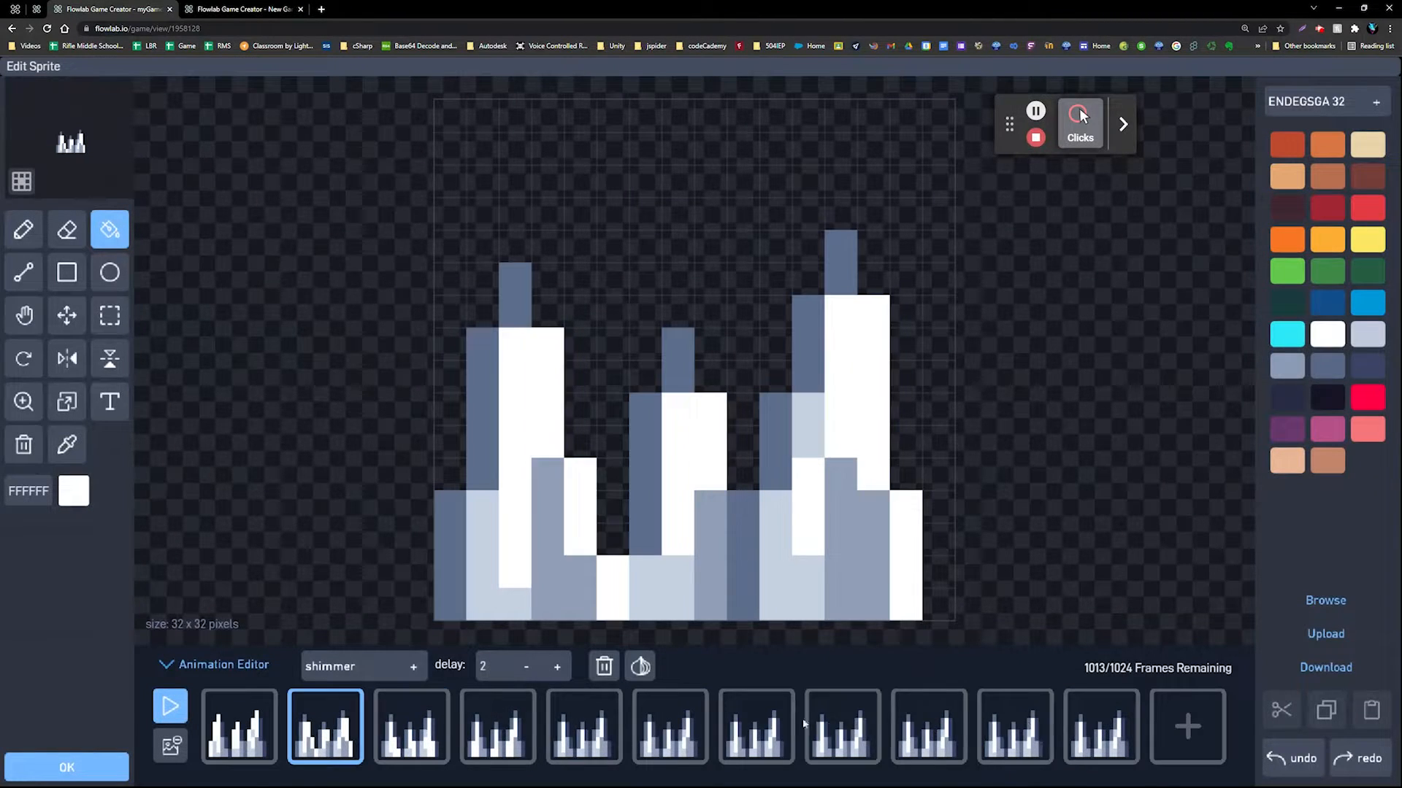
{"action": "left_click", "coordinate": [170, 707]}
{"action": "left_click", "coordinate": [239, 728]}
{"action": "left_click", "coordinate": [326, 726]}
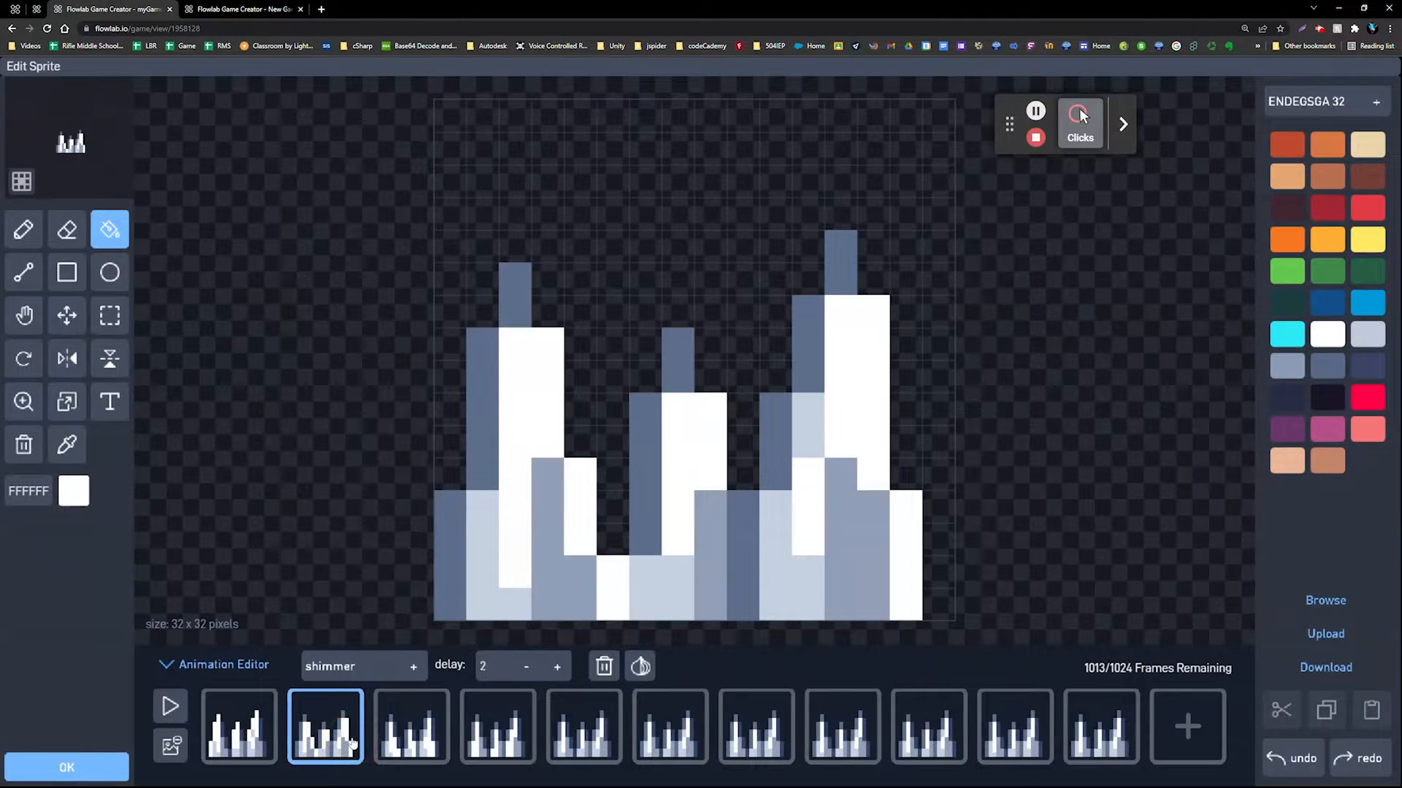
{"action": "left_click", "coordinate": [411, 726]}
{"action": "left_click", "coordinate": [504, 733]}
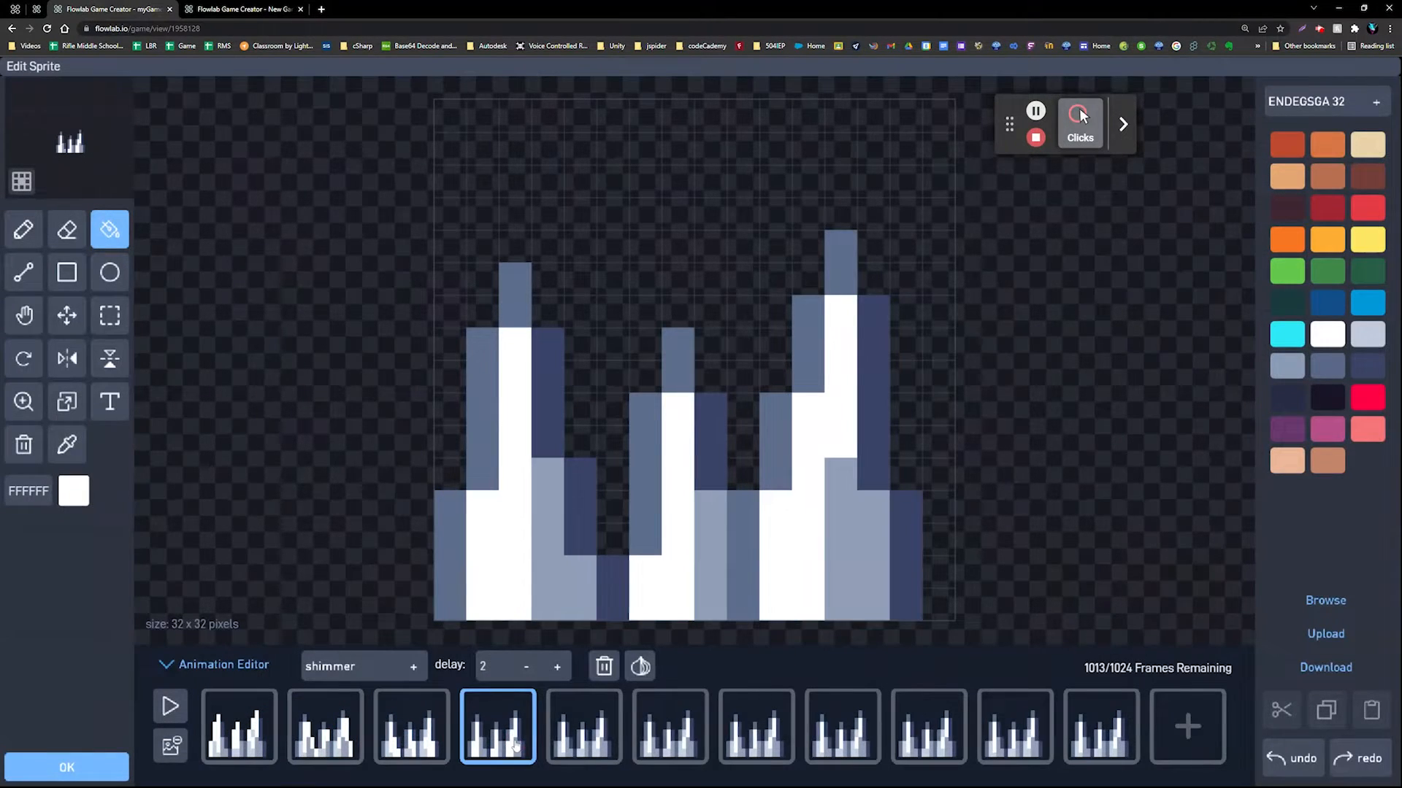
{"action": "left_click", "coordinate": [584, 726]}
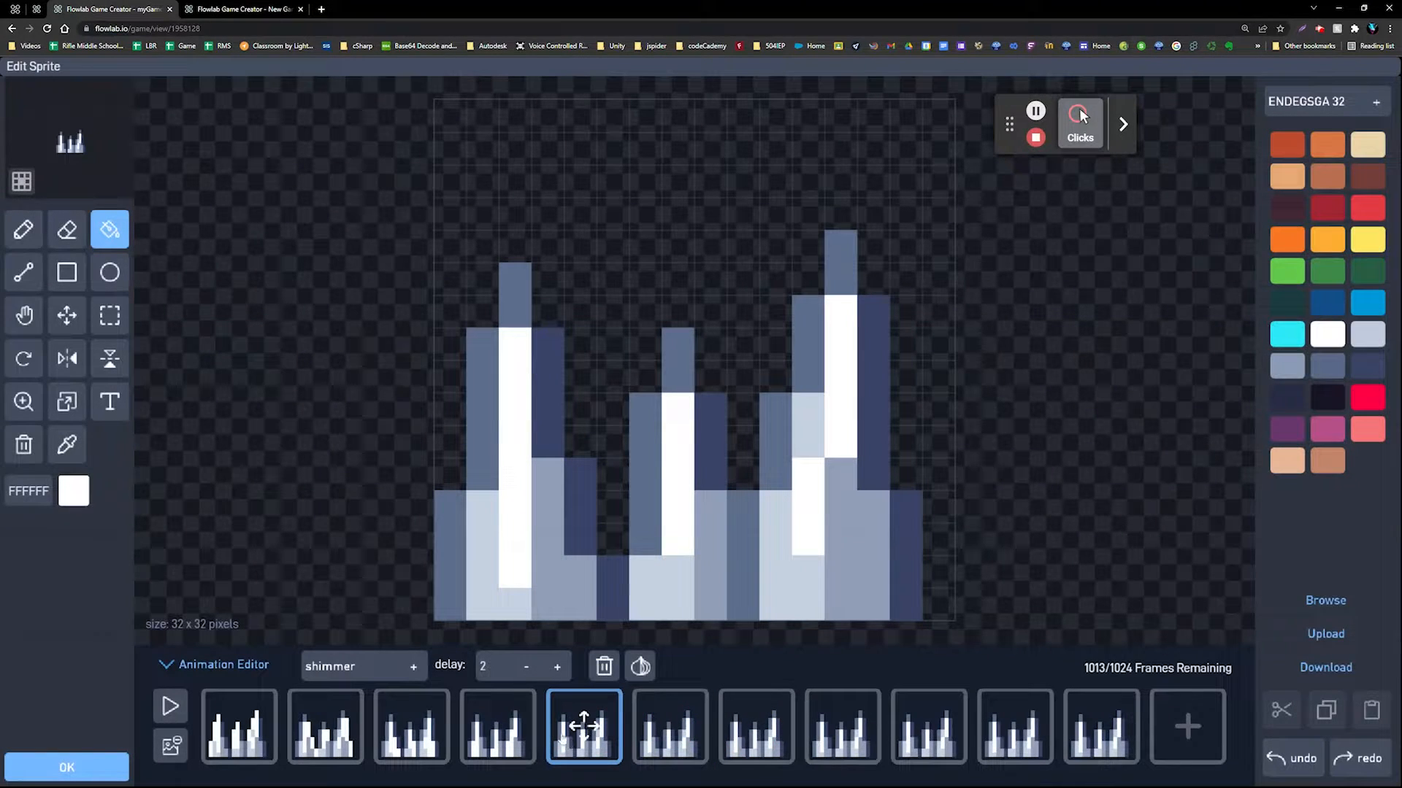
Delete the last six plain frames to shorten the shimmer animation to five frames.
{"action": "left_click", "coordinate": [1101, 726]}
{"action": "left_click", "coordinate": [172, 745]}
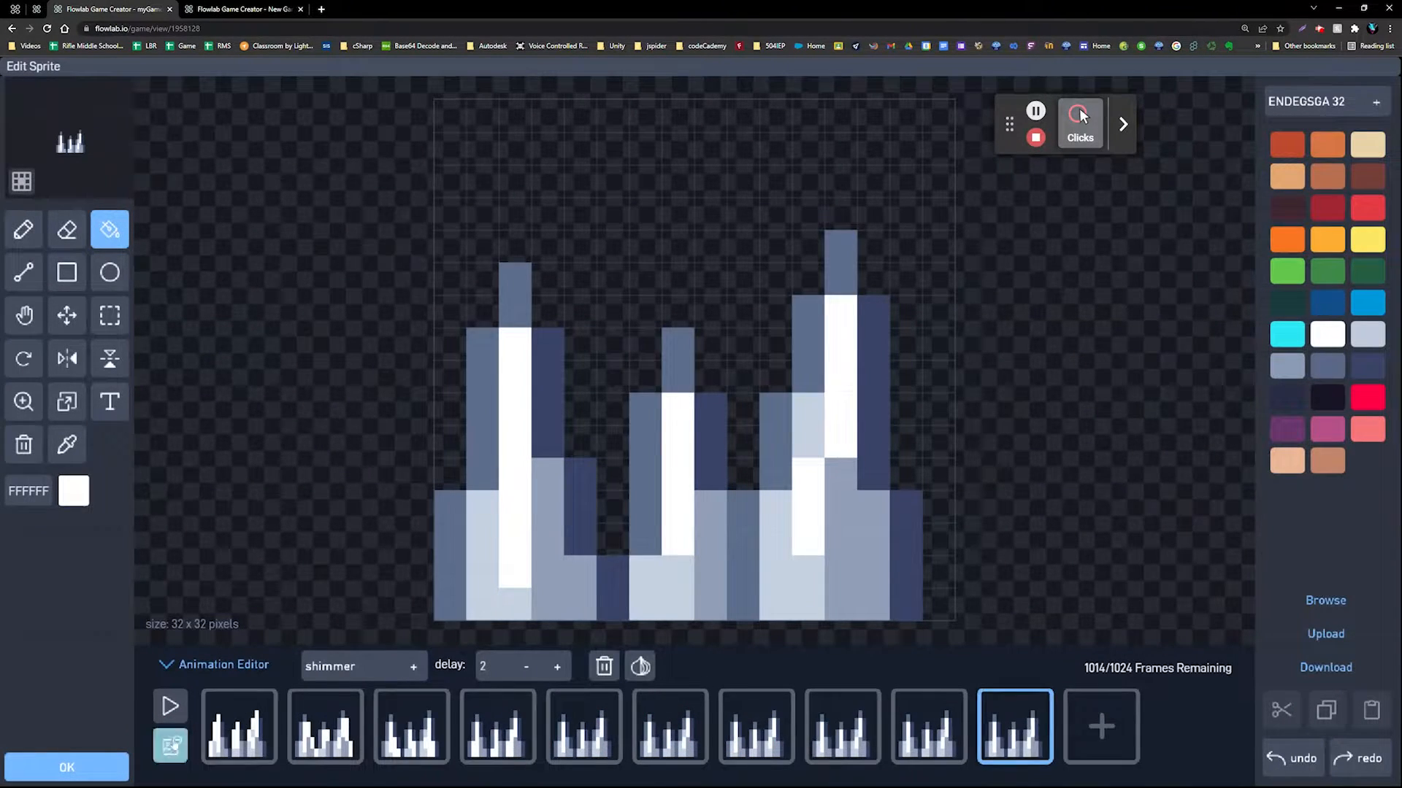
{"action": "left_click", "coordinate": [170, 746]}
{"action": "left_click", "coordinate": [170, 745]}
{"action": "left_click", "coordinate": [170, 746]}
{"action": "left_click", "coordinate": [170, 746]}
{"action": "left_click", "coordinate": [434, 725]}
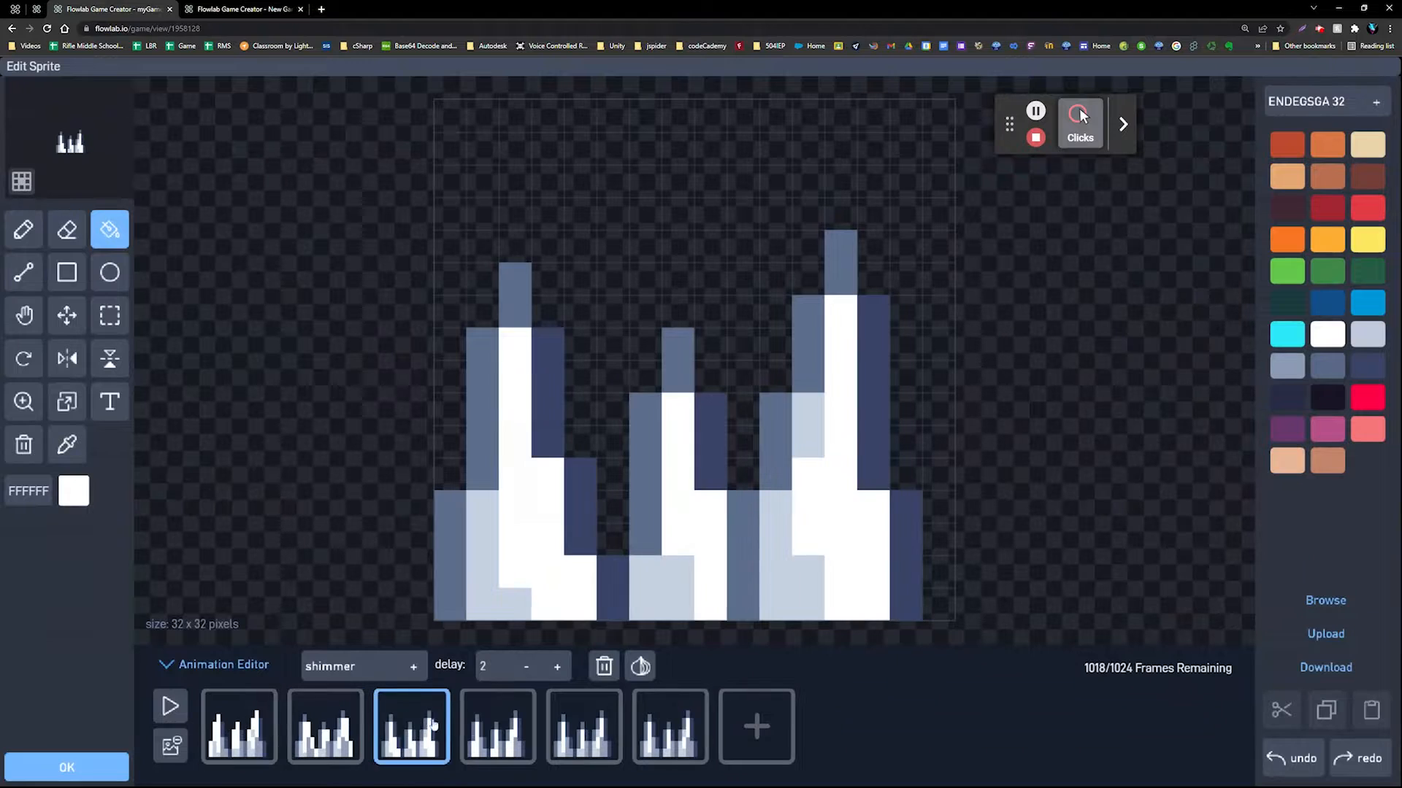
{"action": "left_click", "coordinate": [584, 725]}
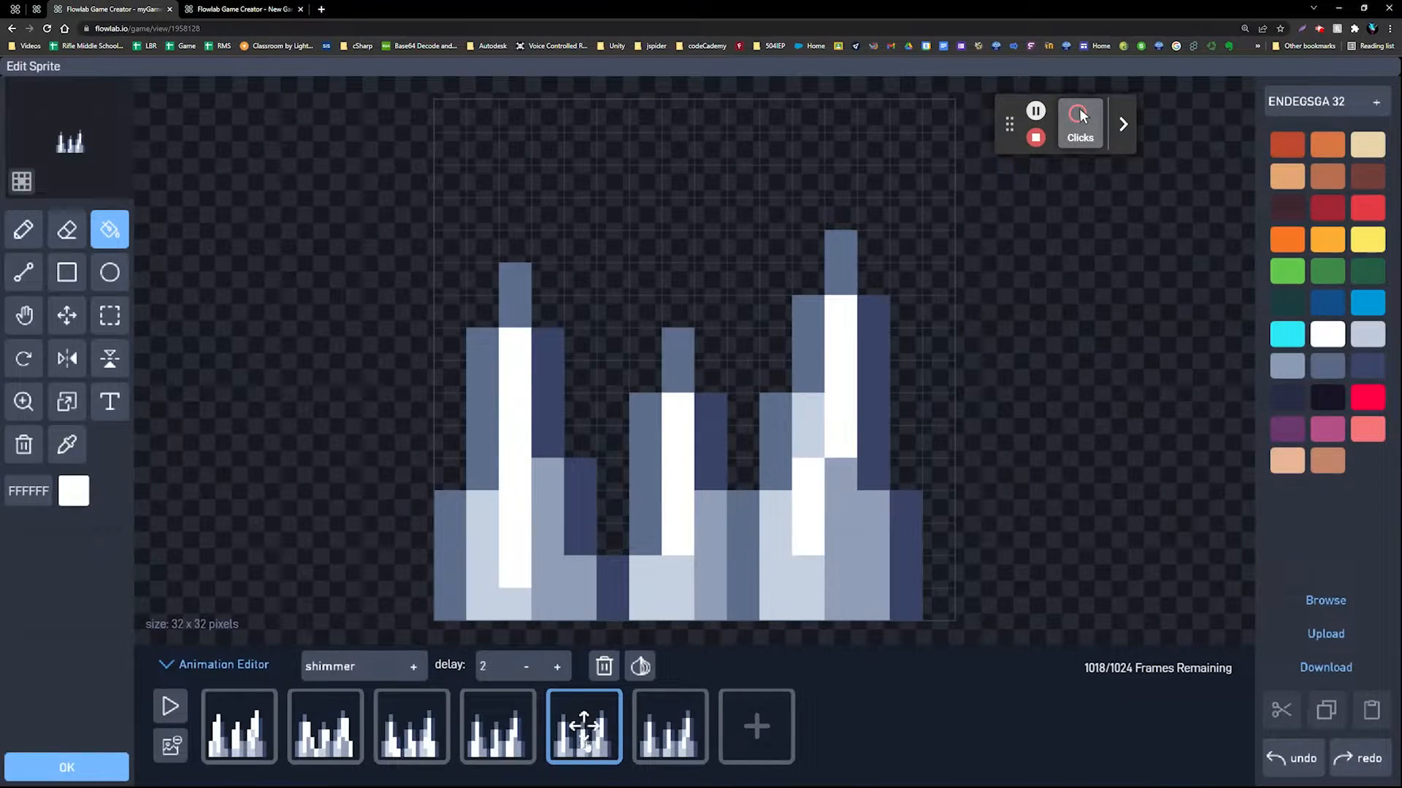
{"action": "left_click", "coordinate": [676, 725]}
{"action": "left_click", "coordinate": [170, 745]}
Check the remaining frames, lower the frame delay and save the spikes' sprite.
{"action": "left_click", "coordinate": [333, 724]}
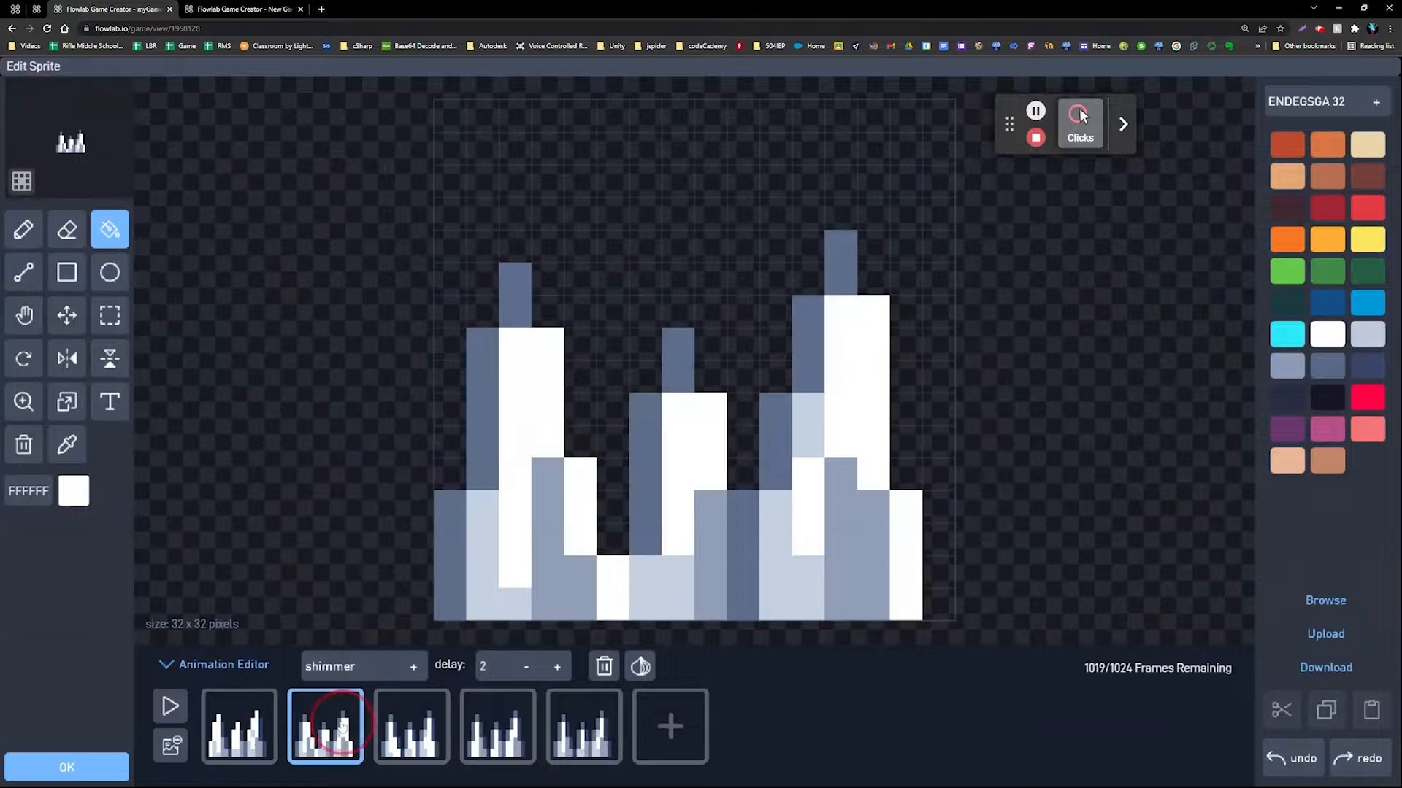
{"action": "left_click", "coordinate": [411, 725]}
{"action": "left_click", "coordinate": [496, 725]}
{"action": "left_click", "coordinate": [584, 725]}
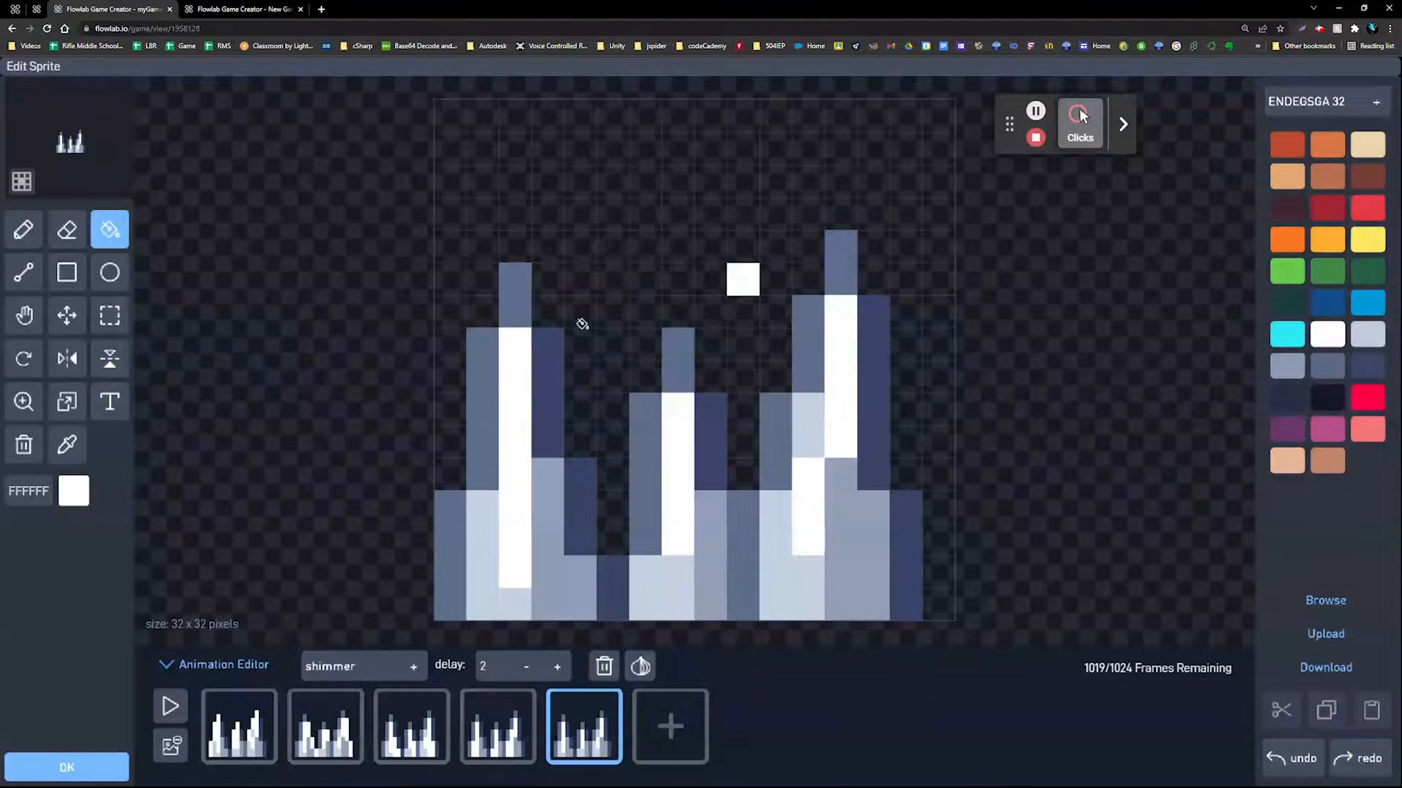
{"action": "left_click", "coordinate": [525, 667]}
{"action": "left_click", "coordinate": [53, 773]}
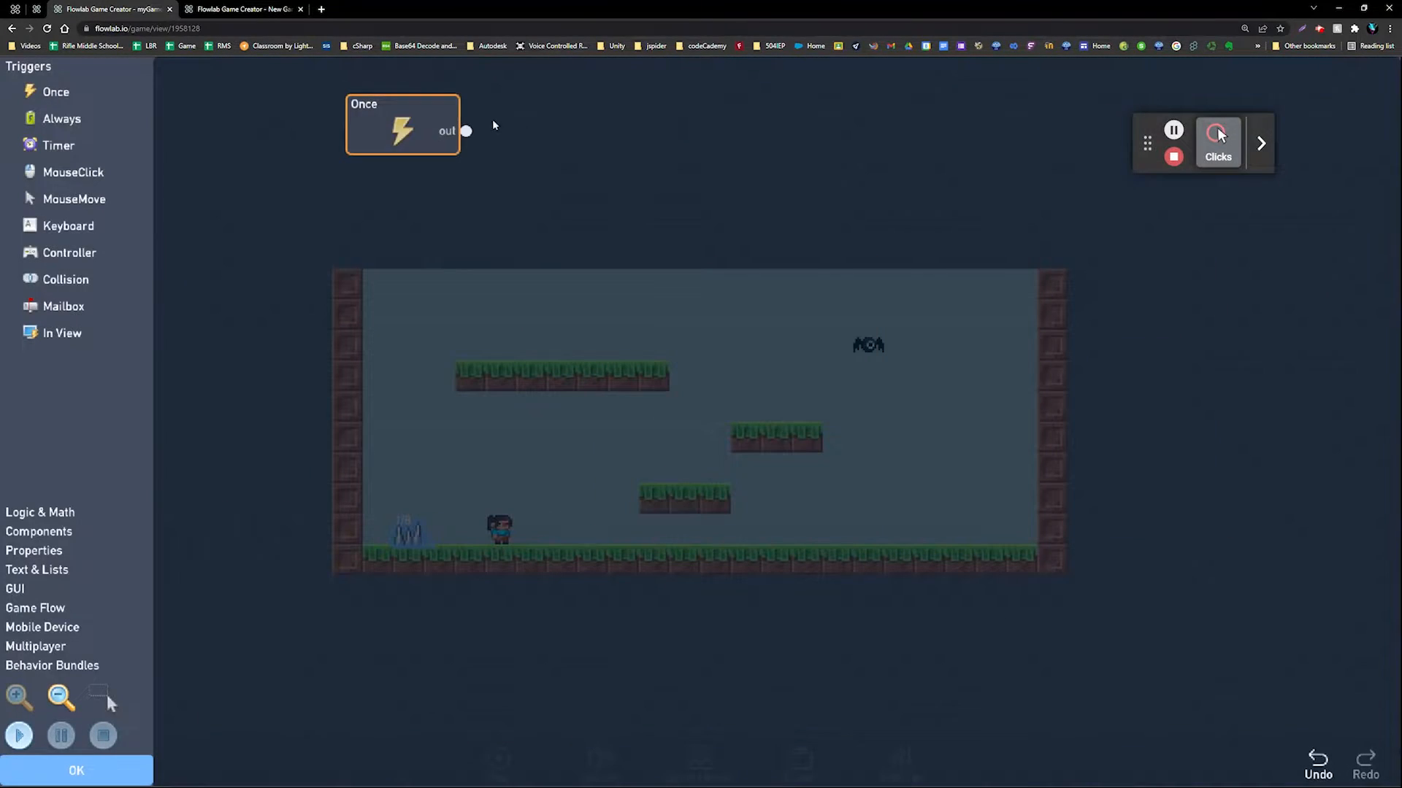
Add an Always trigger below the Once trigger and an Animation behavior set to the looping shimmer animation.
{"action": "left_click", "coordinate": [63, 119]}
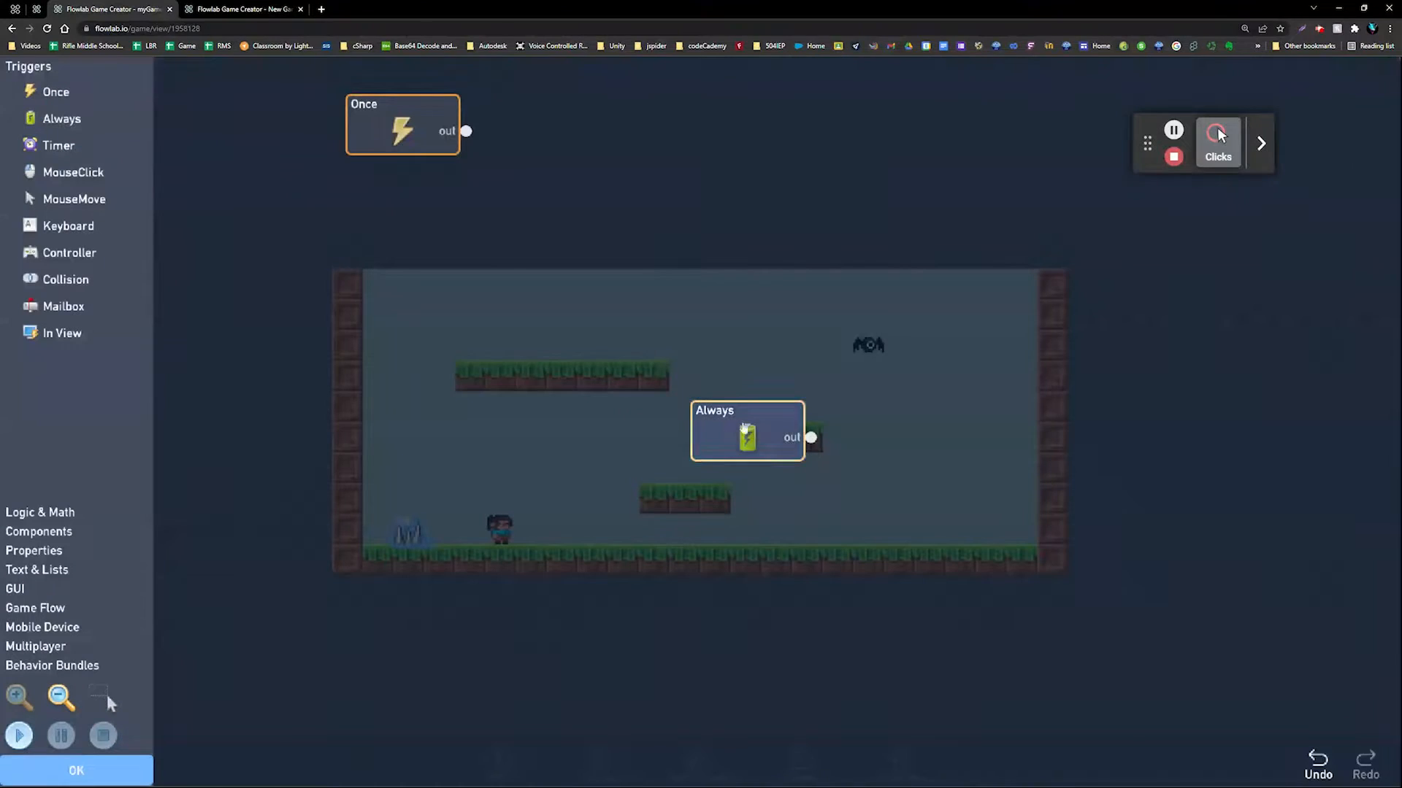
{"action": "left_click_drag", "start_coordinate": [744, 428], "coordinate": [388, 245]}
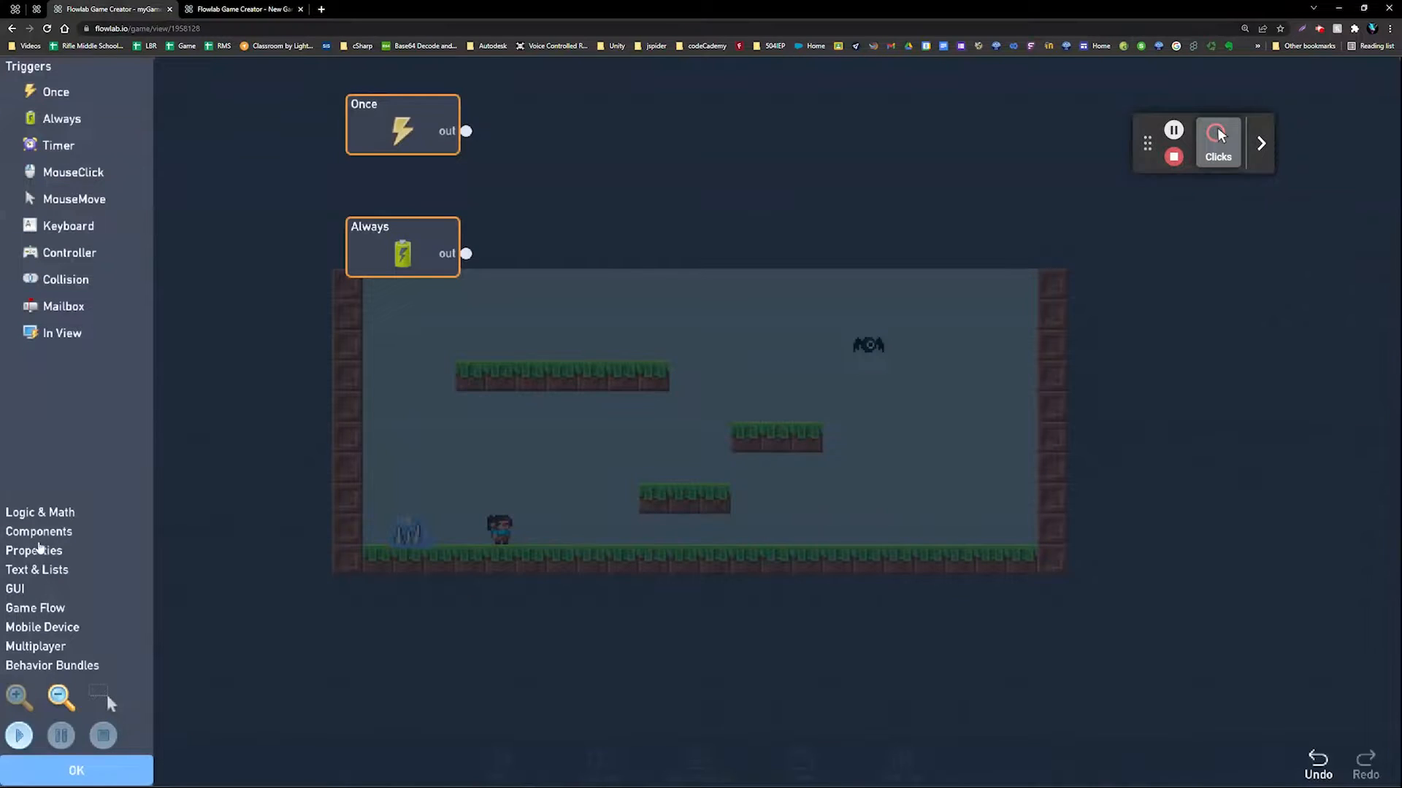
{"action": "left_click", "coordinate": [42, 532]}
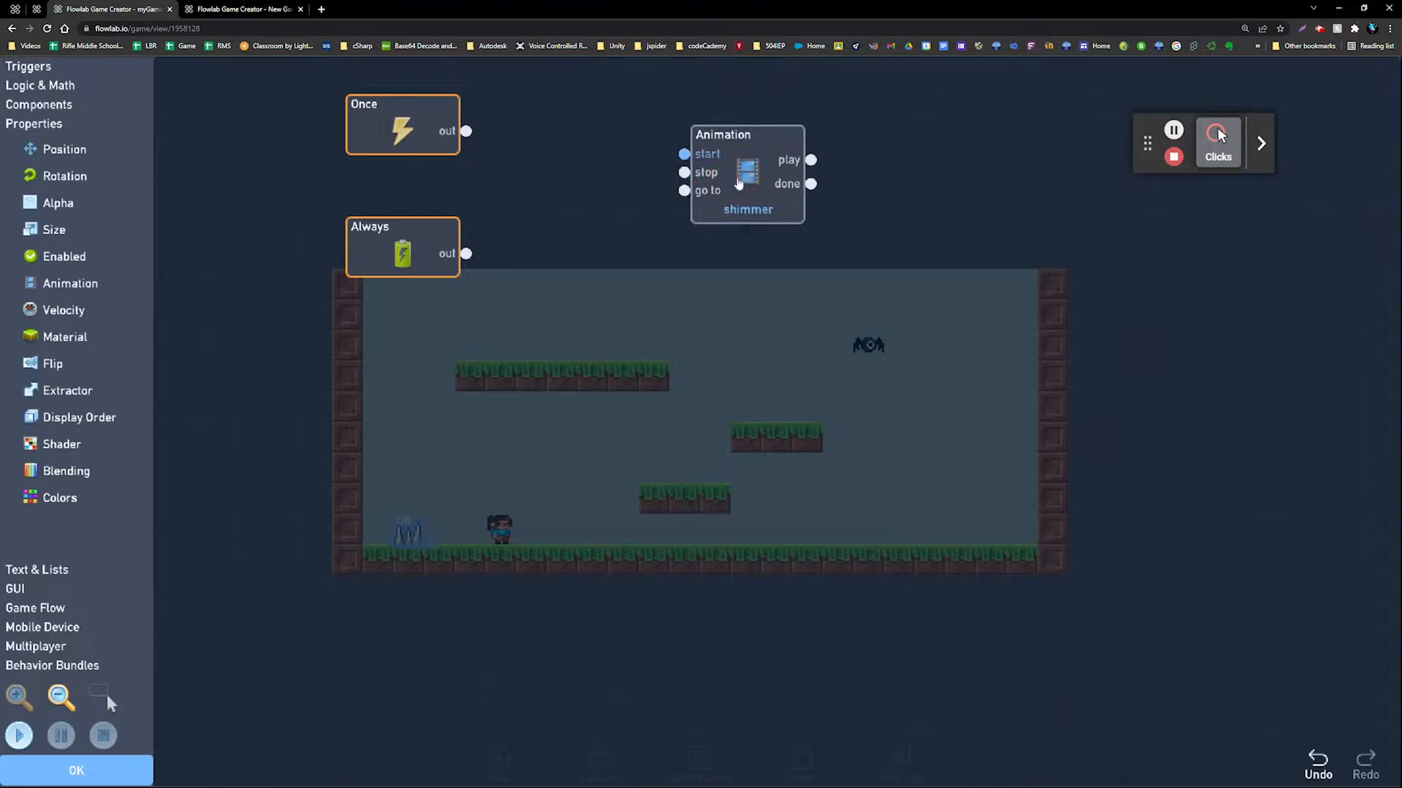
{"action": "left_click", "coordinate": [729, 198]}
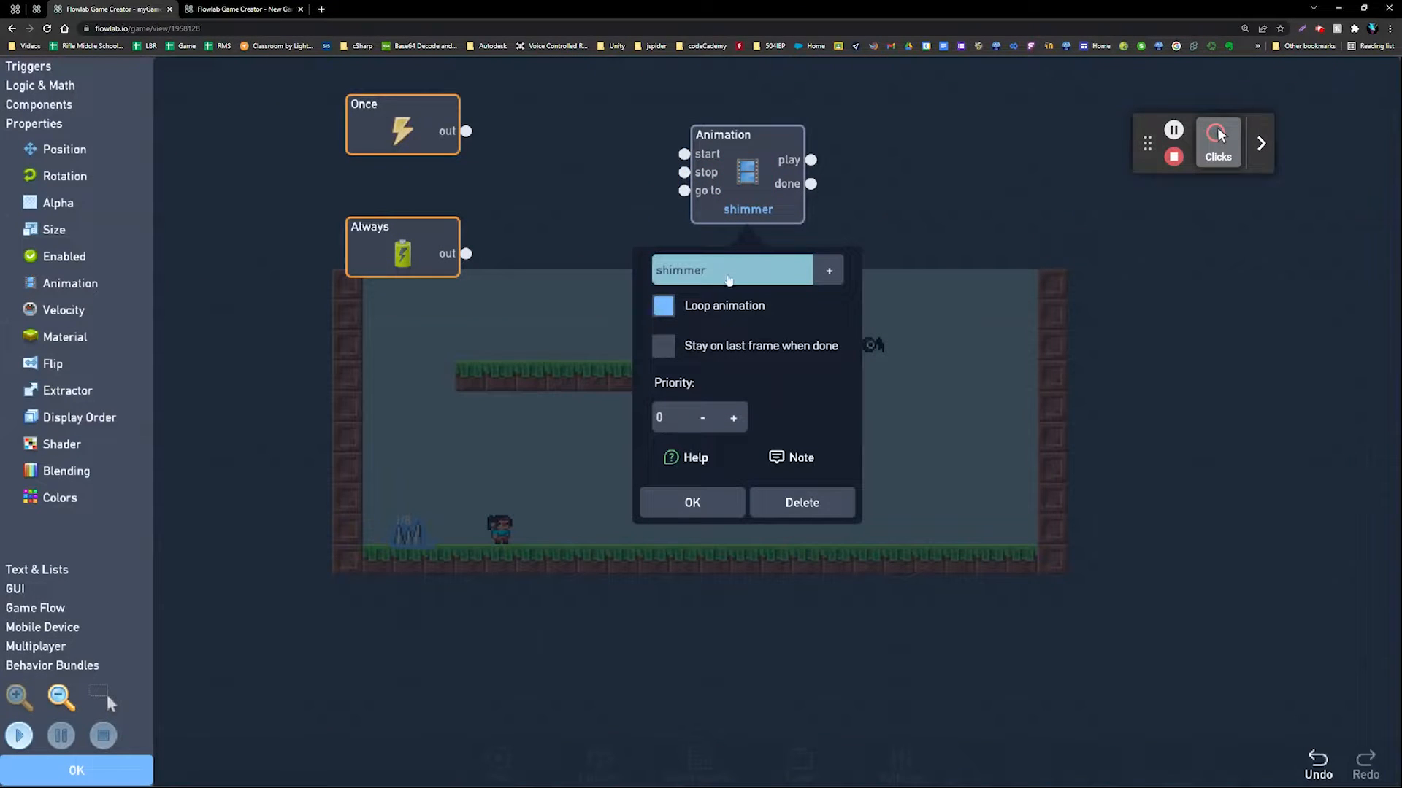
{"action": "left_click", "coordinate": [692, 502]}
Connect the Once trigger's output to the shimmer Animation's start input and test it in the running game.
{"action": "left_click_drag", "start_coordinate": [466, 131], "coordinate": [684, 153]}
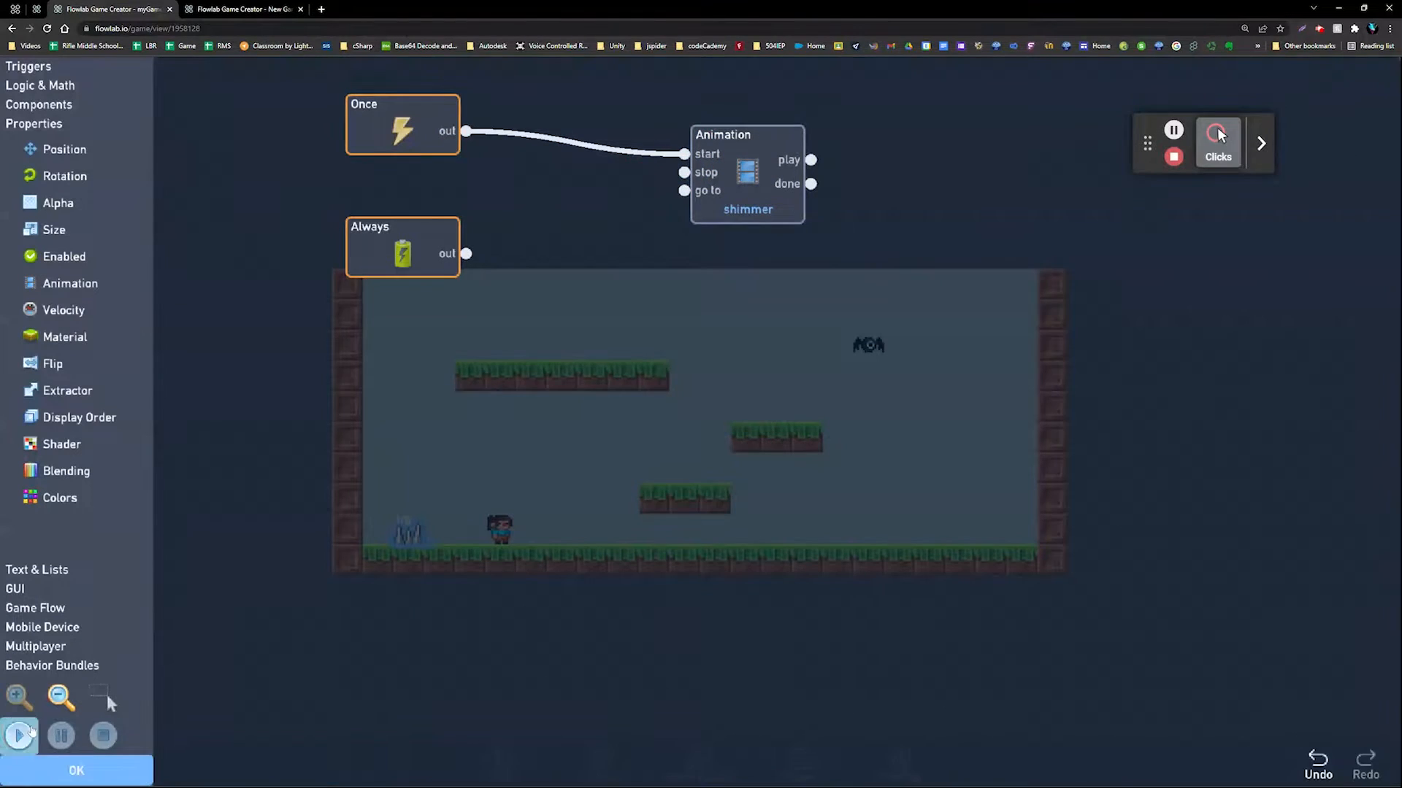
{"action": "left_click", "coordinate": [19, 735]}
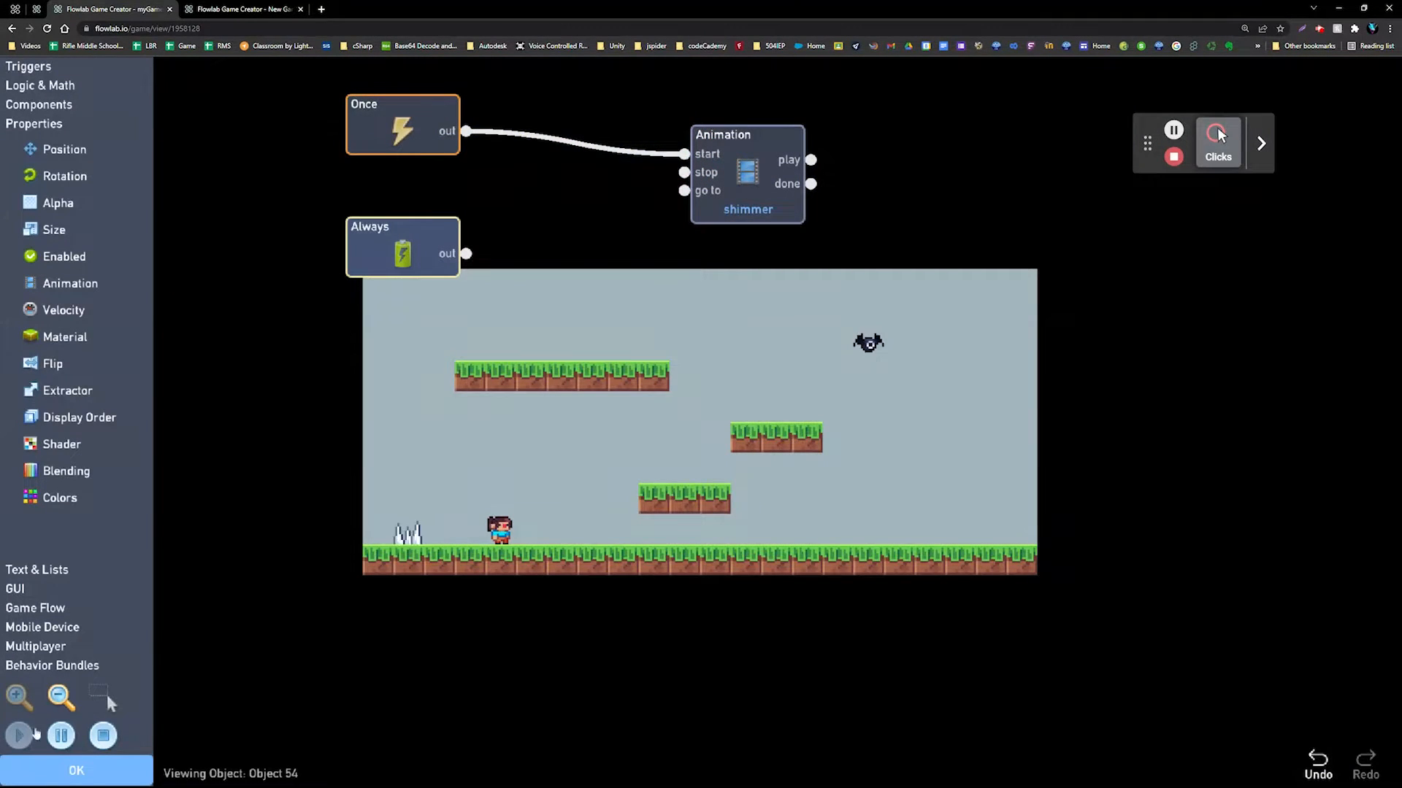
{"action": "left_click", "coordinate": [61, 735]}
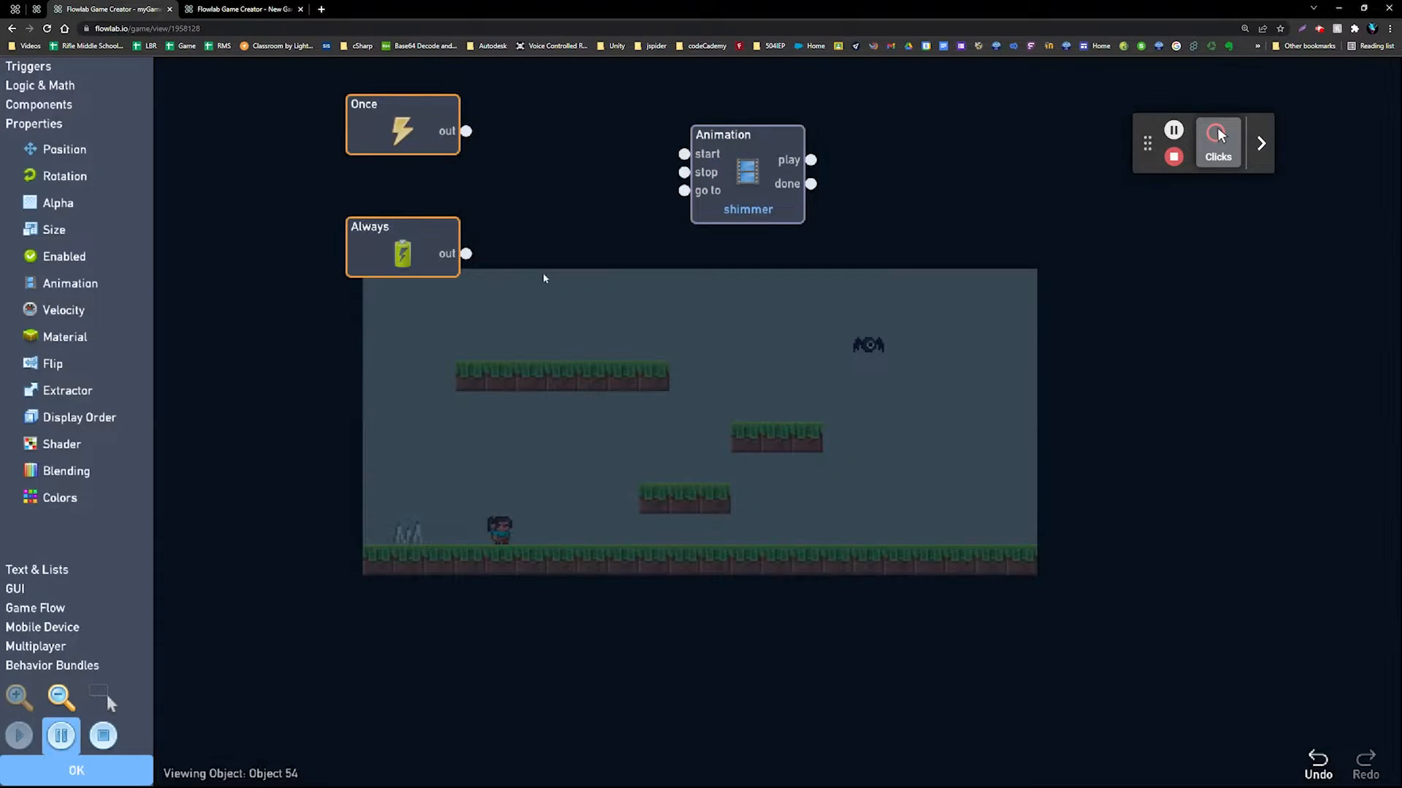
Connect the Always trigger's output to the shimmer Animation's start input instead and stop the test run.
{"action": "left_click_drag", "start_coordinate": [466, 254], "coordinate": [684, 153]}
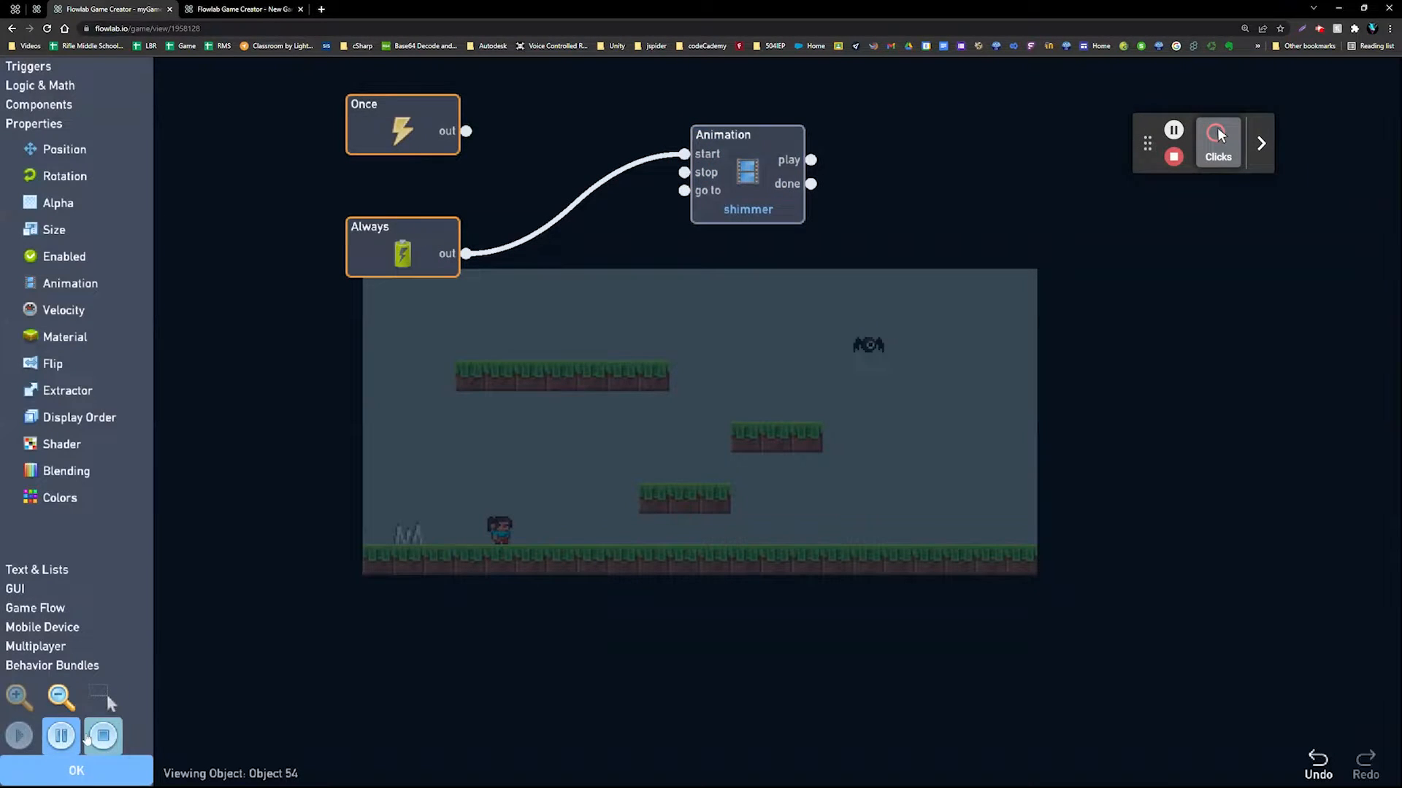
{"action": "left_click", "coordinate": [102, 736]}
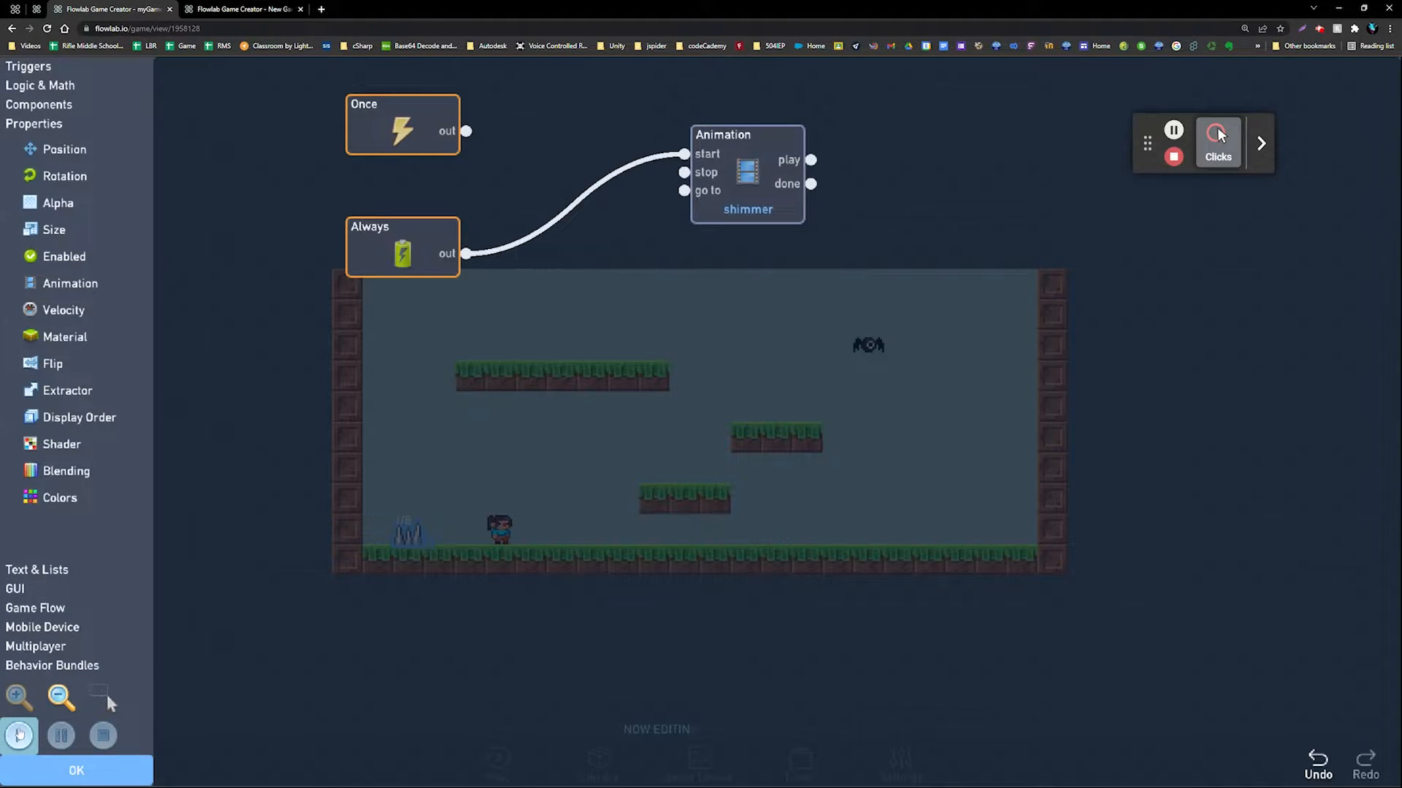
Test the Always-triggered shimmer, turn off looping in the Animation behavior, and run the game again before pausing it.
{"action": "left_click", "coordinate": [20, 735]}
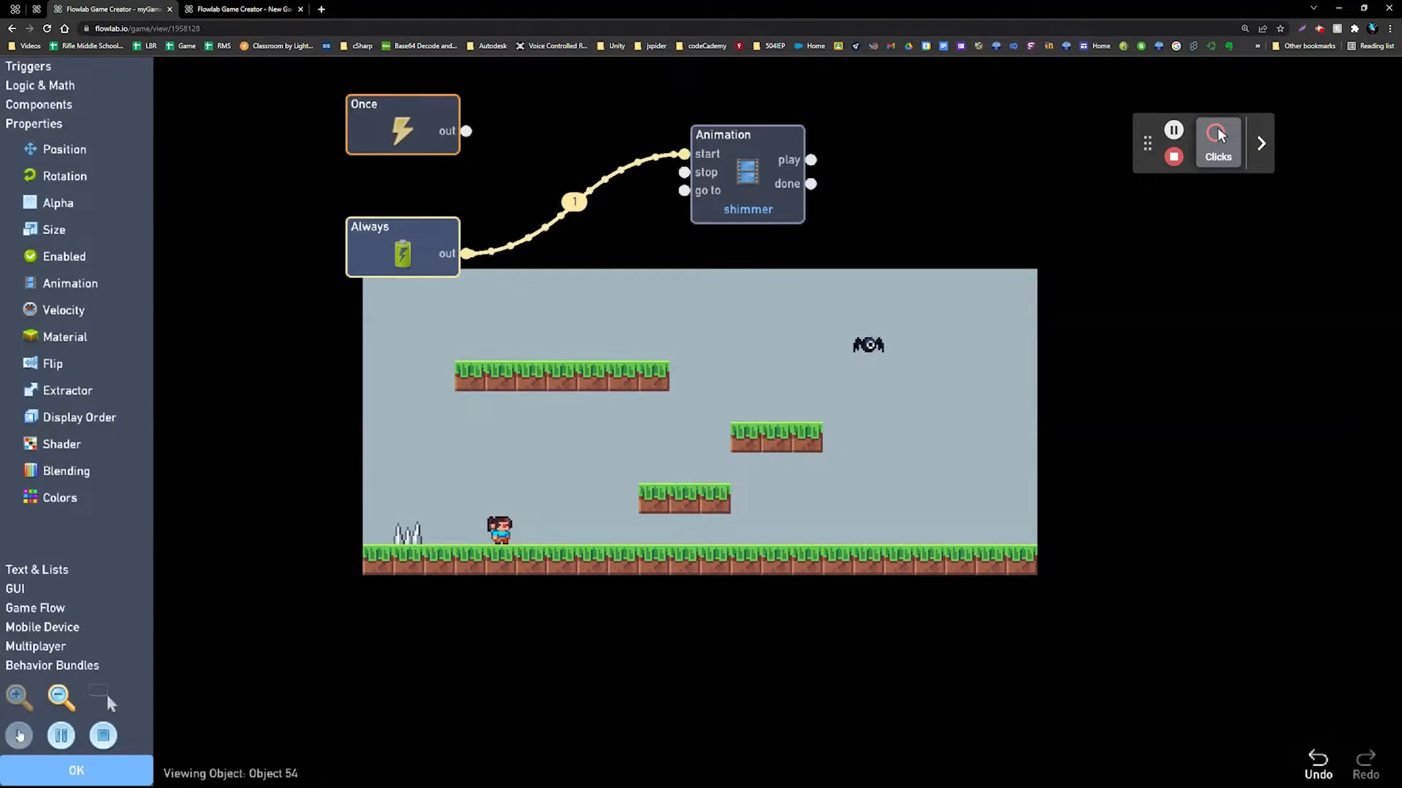
{"action": "left_click", "coordinate": [103, 736]}
{"action": "left_click", "coordinate": [747, 174]}
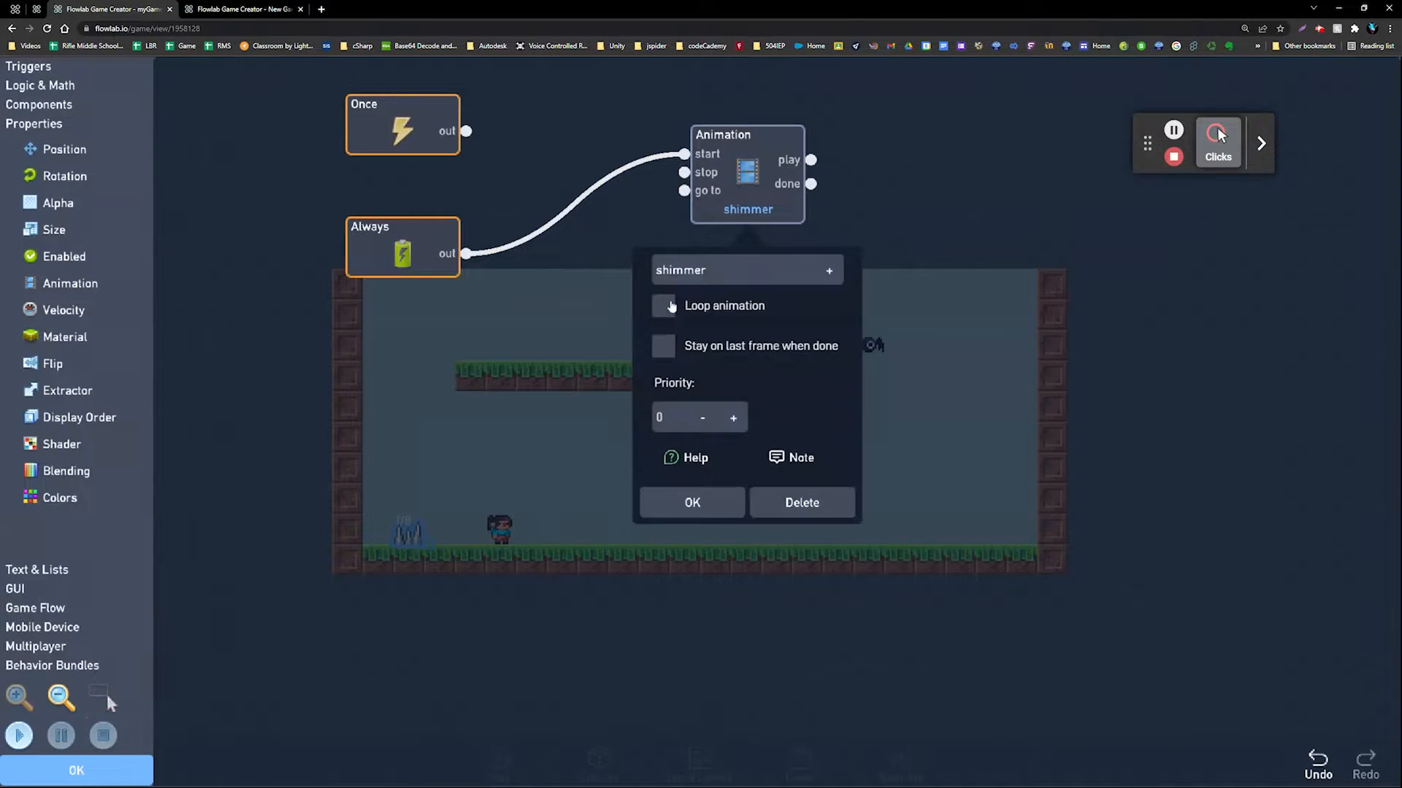
{"action": "left_click", "coordinate": [691, 502]}
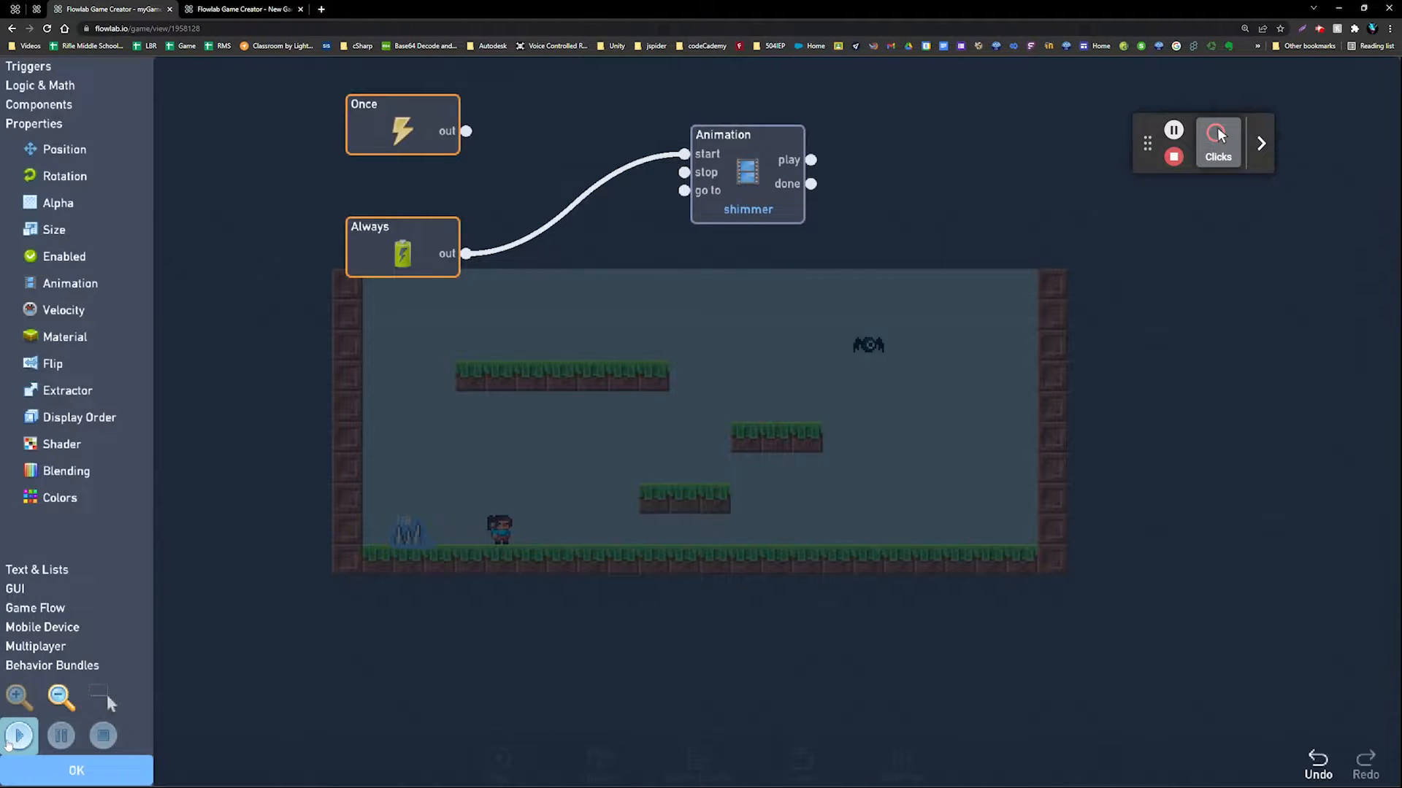
{"action": "left_click", "coordinate": [9, 743]}
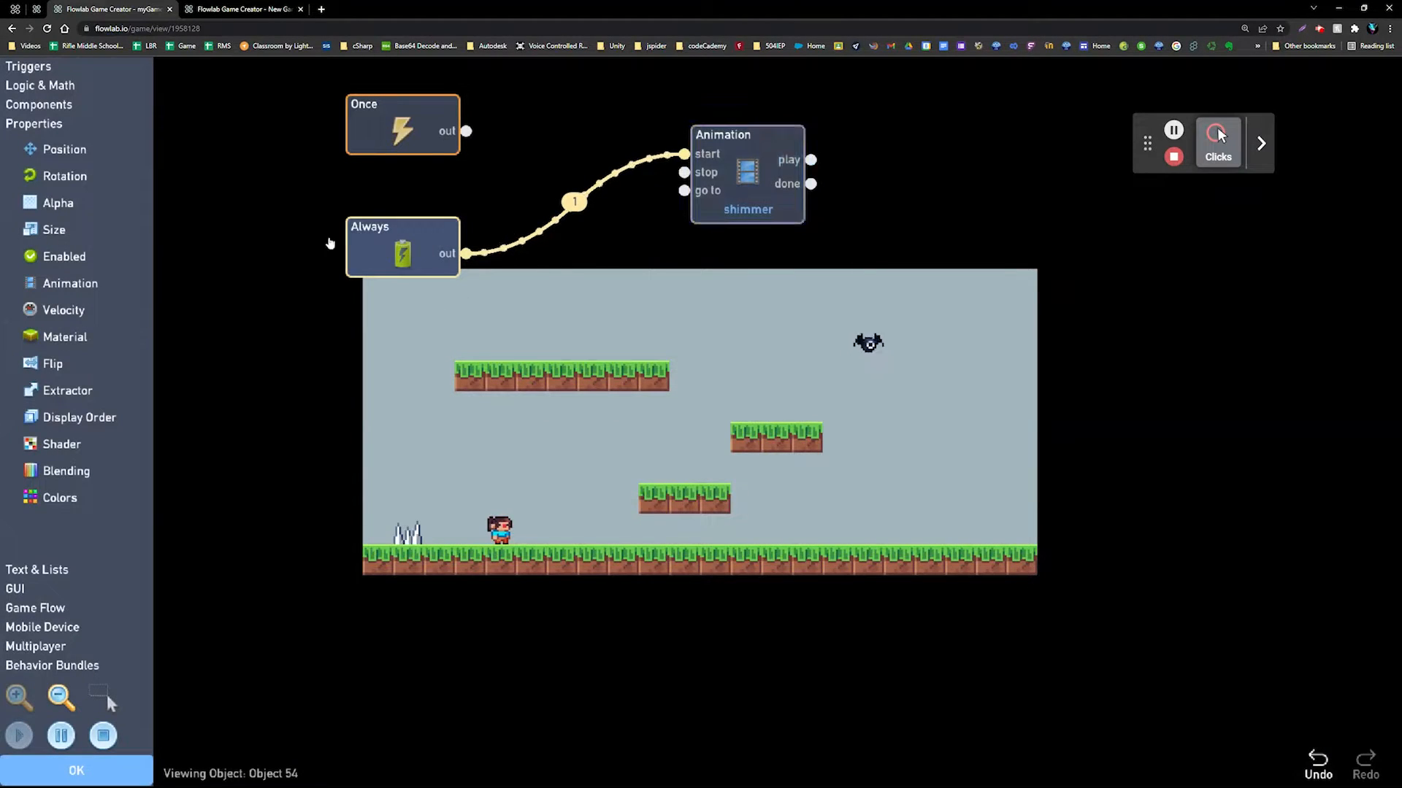
{"action": "left_click", "coordinate": [62, 735]}
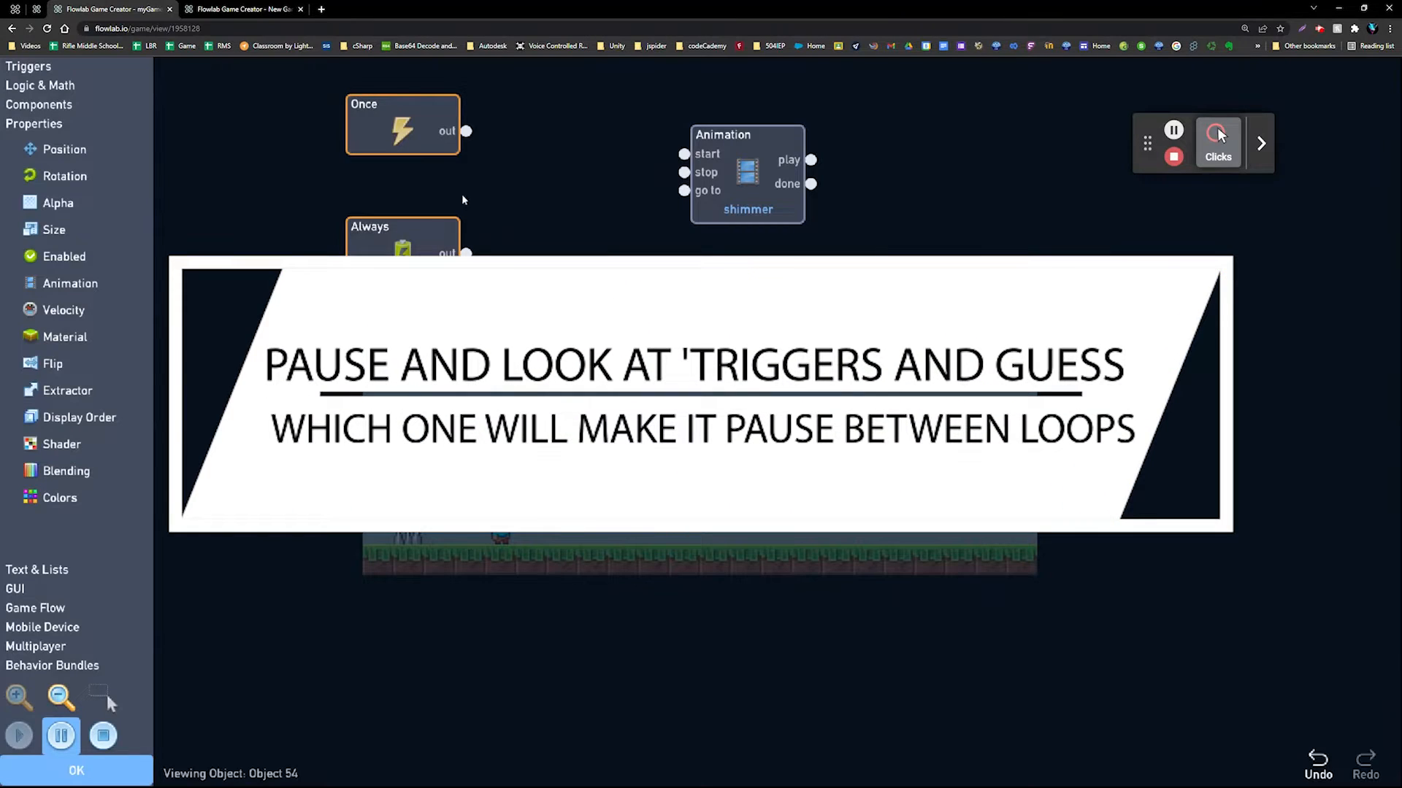
Delete the Always and Once triggers from the spikes' behaviors.
{"action": "left_click", "coordinate": [431, 235]}
{"action": "left_click", "coordinate": [454, 168]}
{"action": "left_click", "coordinate": [443, 129]}
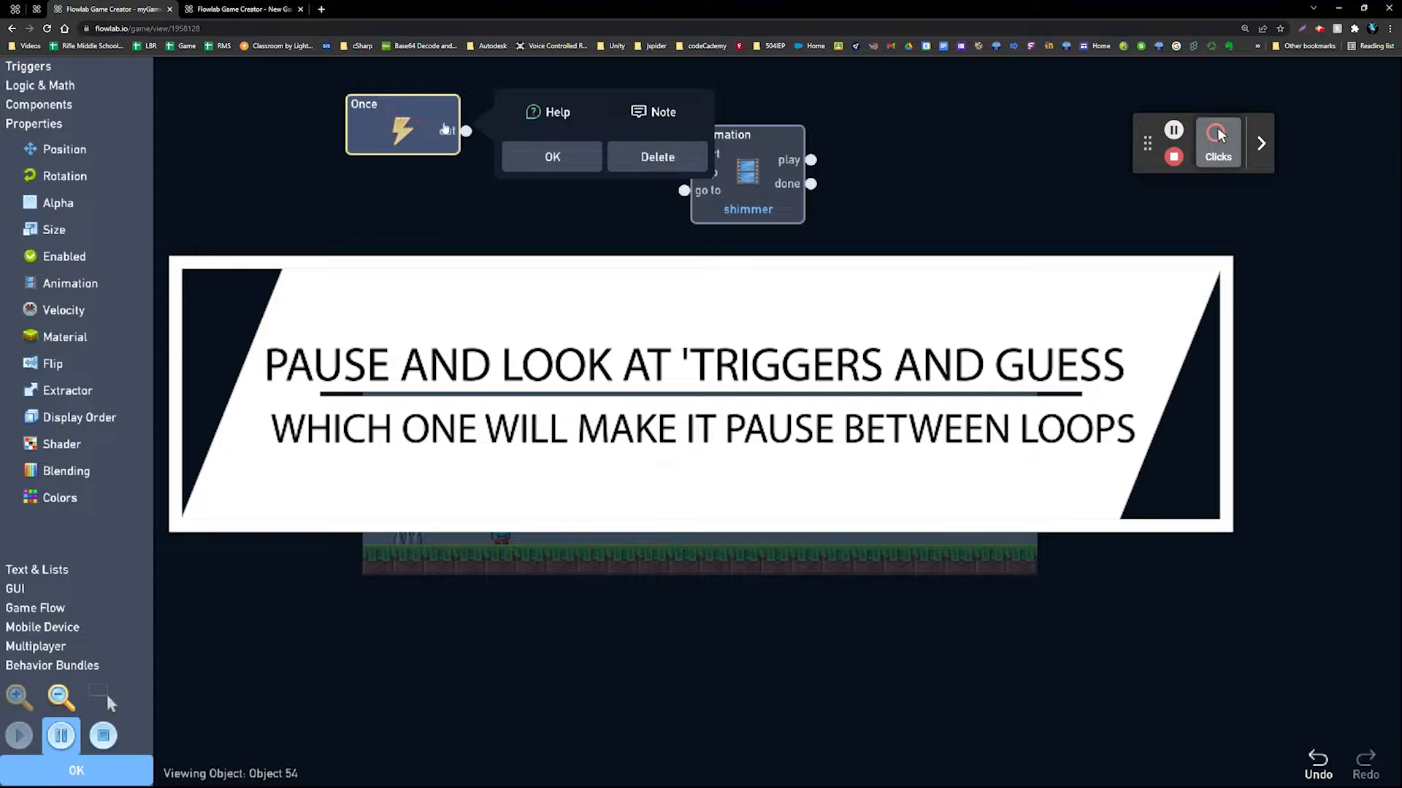
{"action": "left_click", "coordinate": [657, 157]}
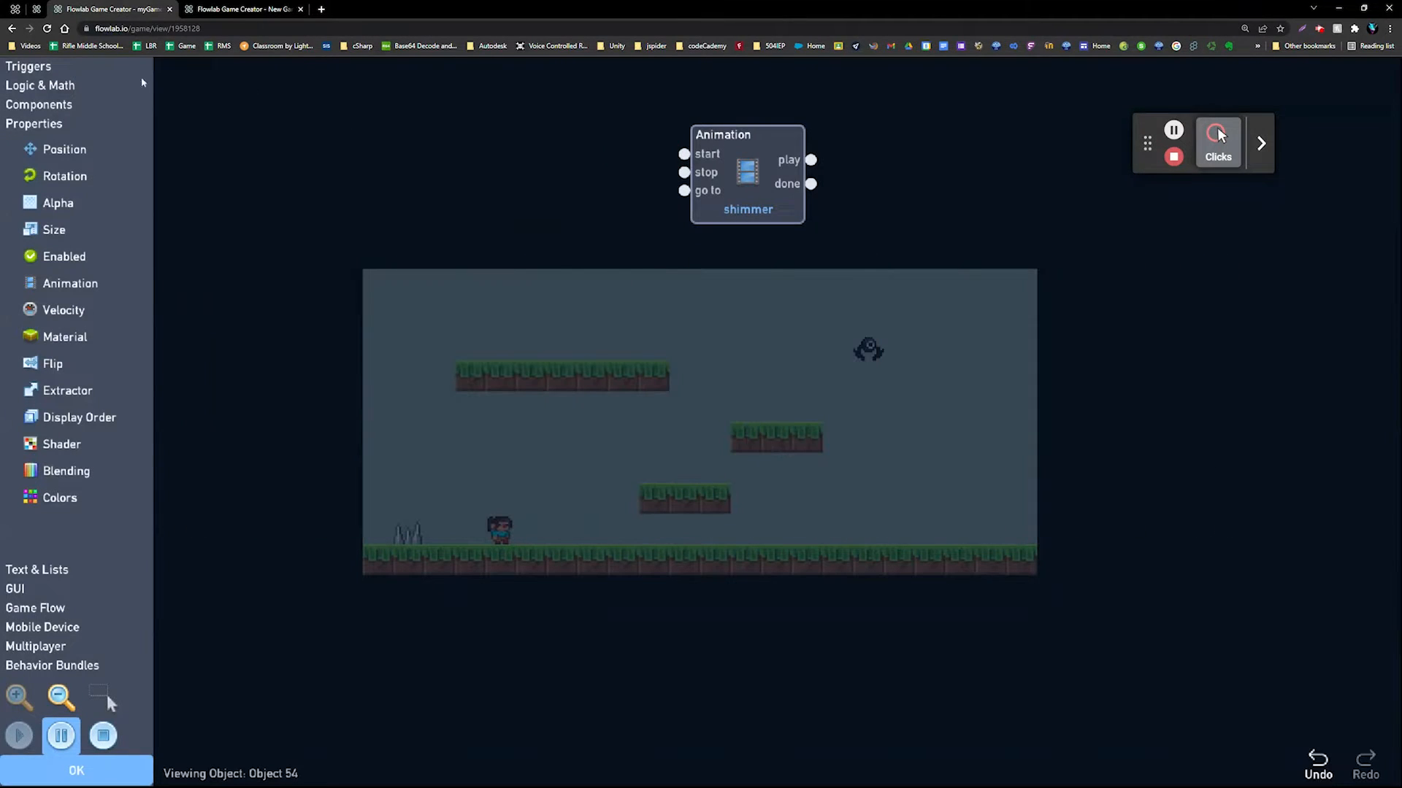
Add a Timer trigger beside the Animation behavior and set the shimmer Animation to stay on its last frame when done.
{"action": "left_click", "coordinate": [28, 67]}
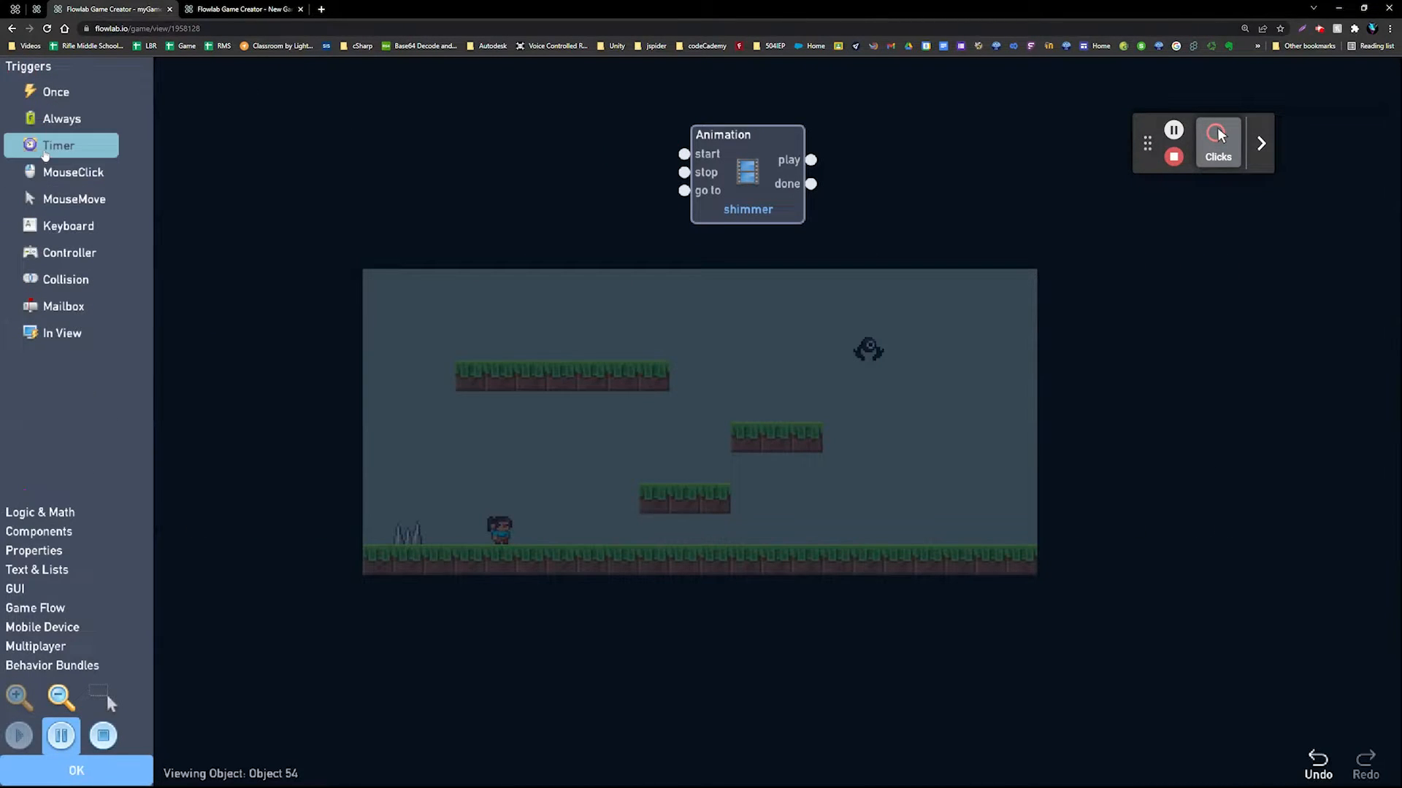
{"action": "left_click", "coordinate": [45, 151]}
{"action": "left_click_drag", "start_coordinate": [747, 444], "coordinate": [422, 167]}
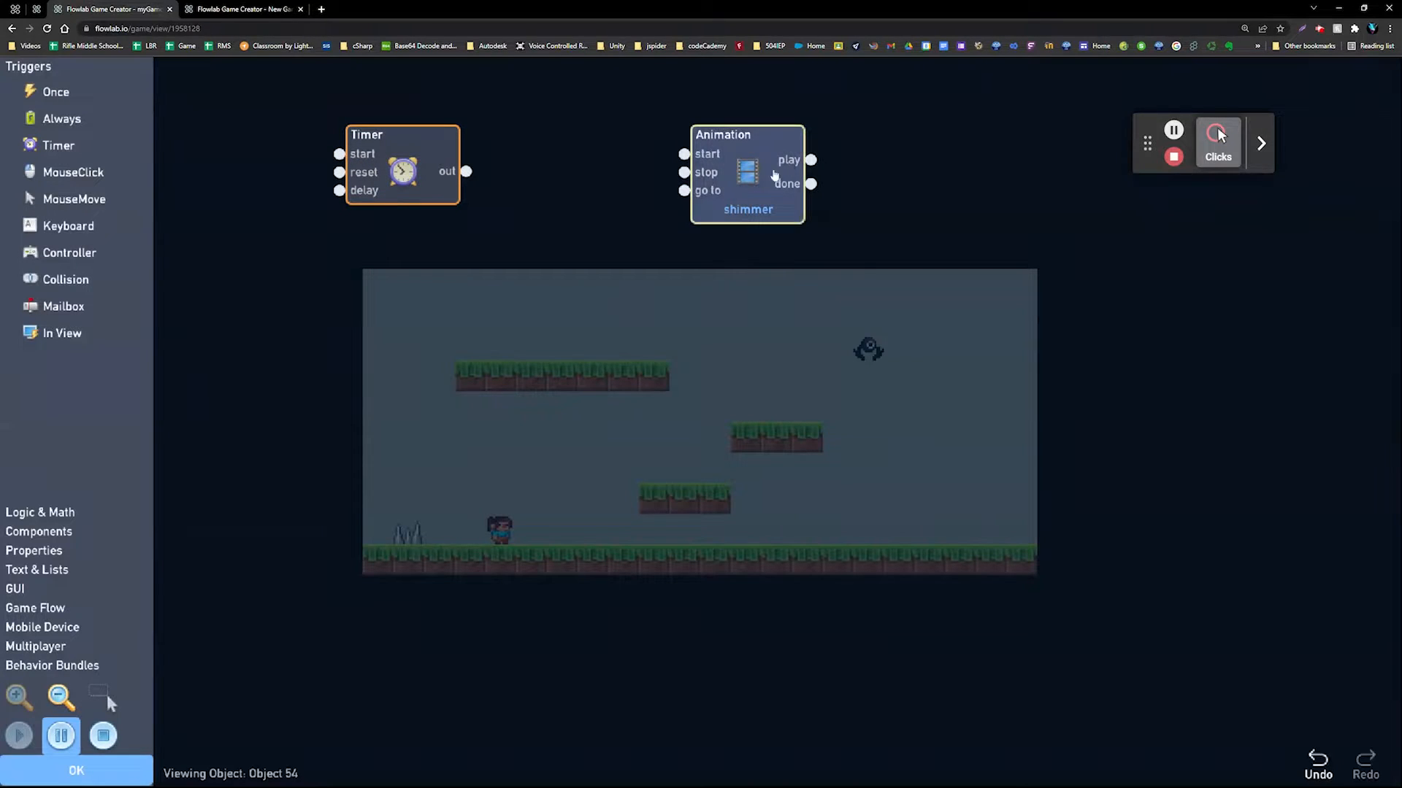
{"action": "left_click", "coordinate": [772, 174]}
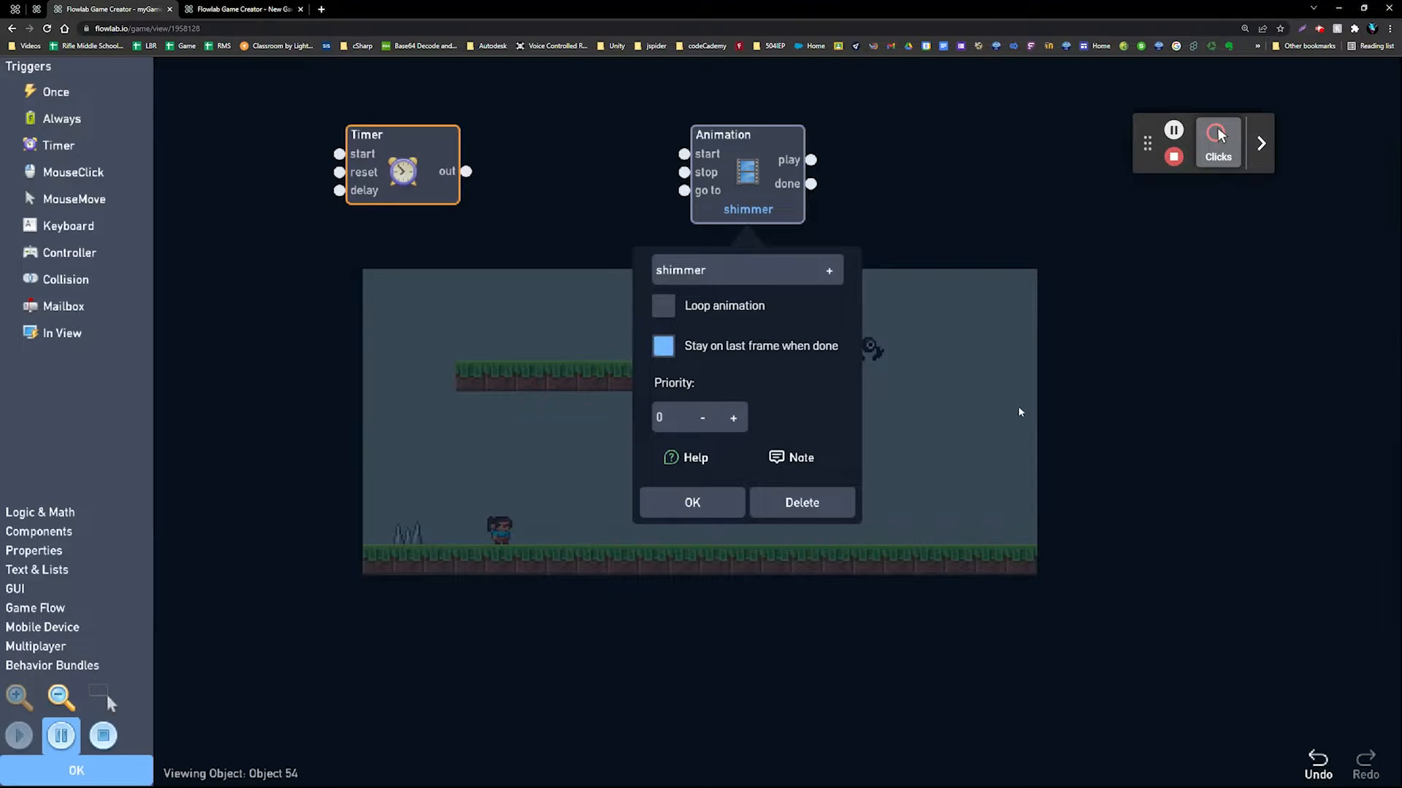
{"action": "left_click", "coordinate": [577, 248]}
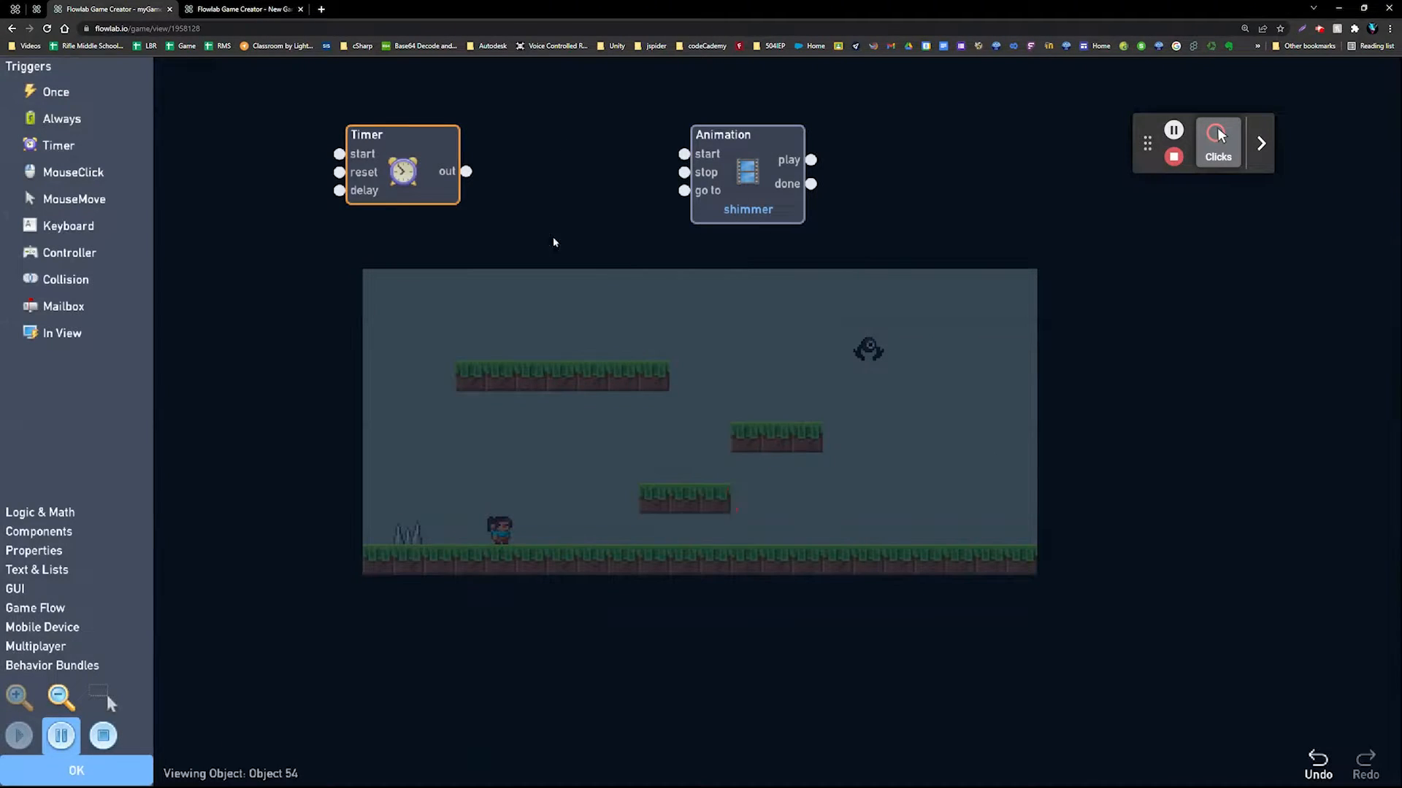
Set the Timer to start automatically and repeat forever, and connect its output to the shimmer Animation's start input.
{"action": "left_click", "coordinate": [394, 172]}
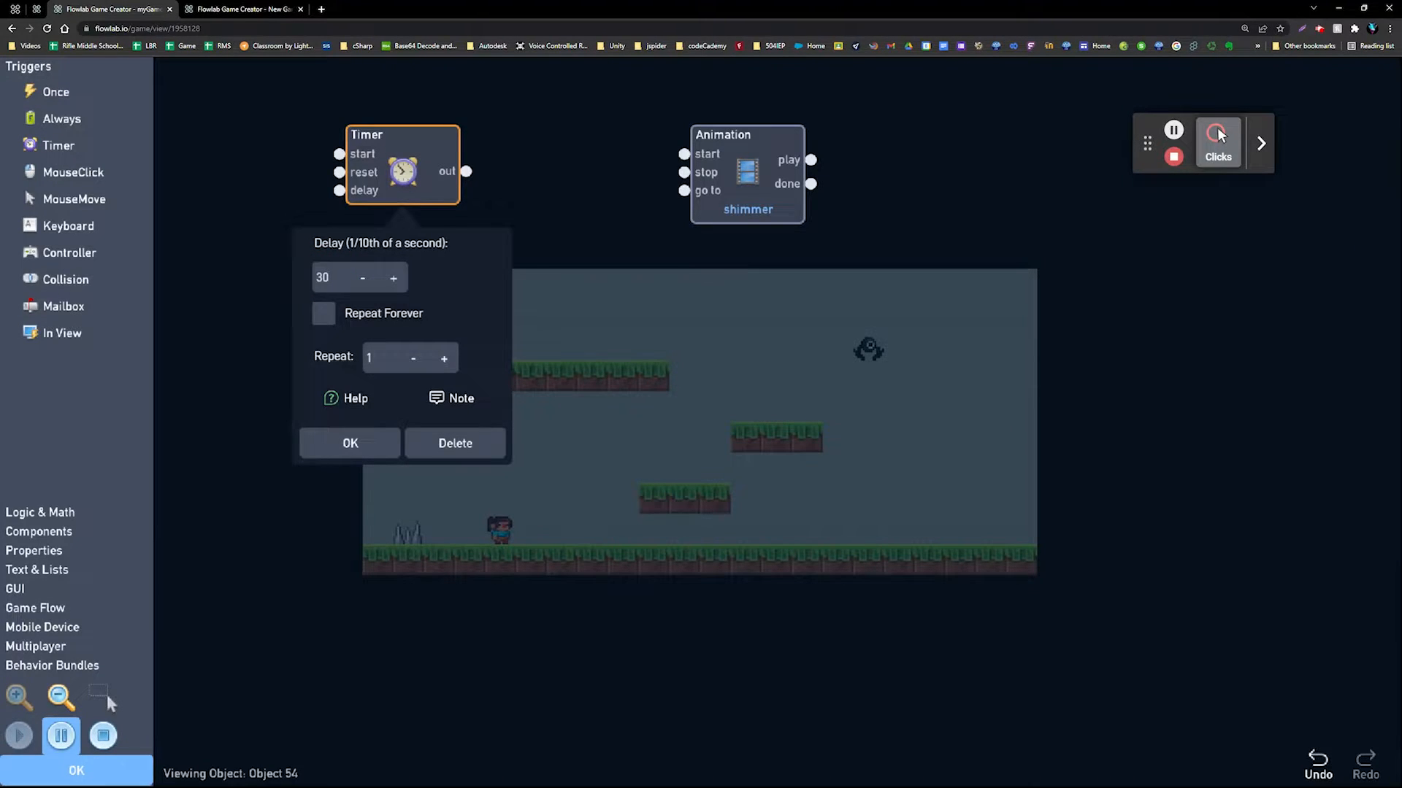
{"action": "left_click_drag", "start_coordinate": [465, 171], "coordinate": [685, 153]}
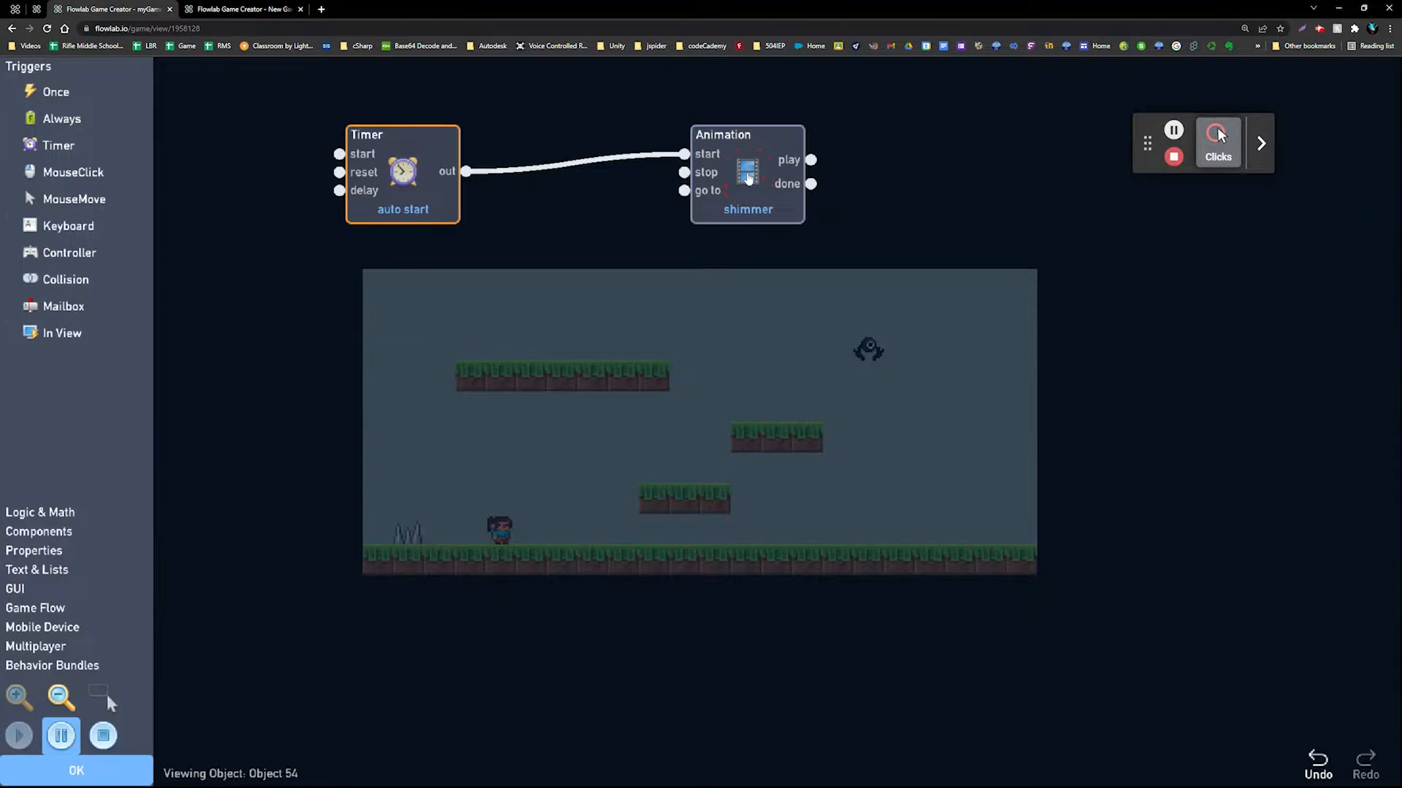
{"action": "left_click", "coordinate": [748, 179]}
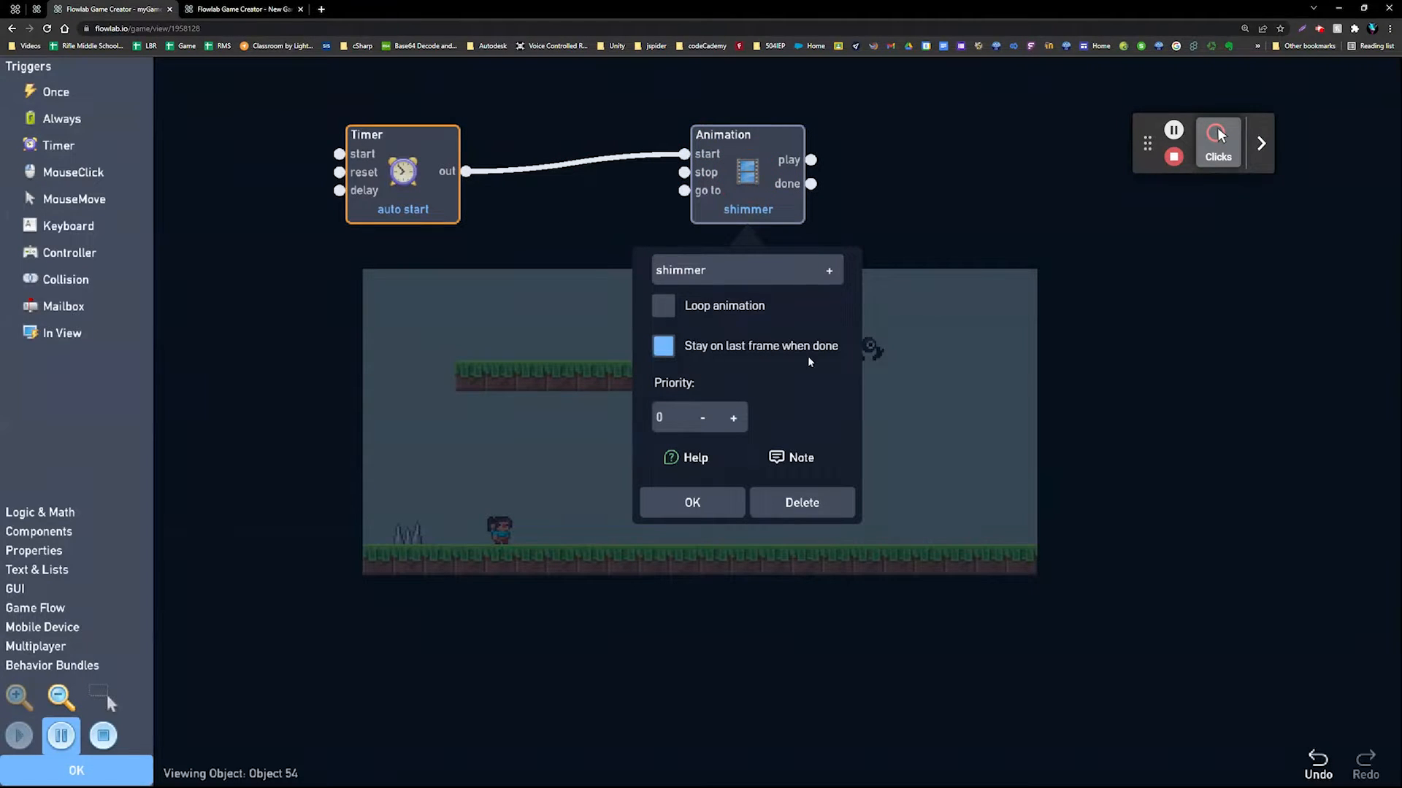
{"action": "left_click", "coordinate": [692, 503]}
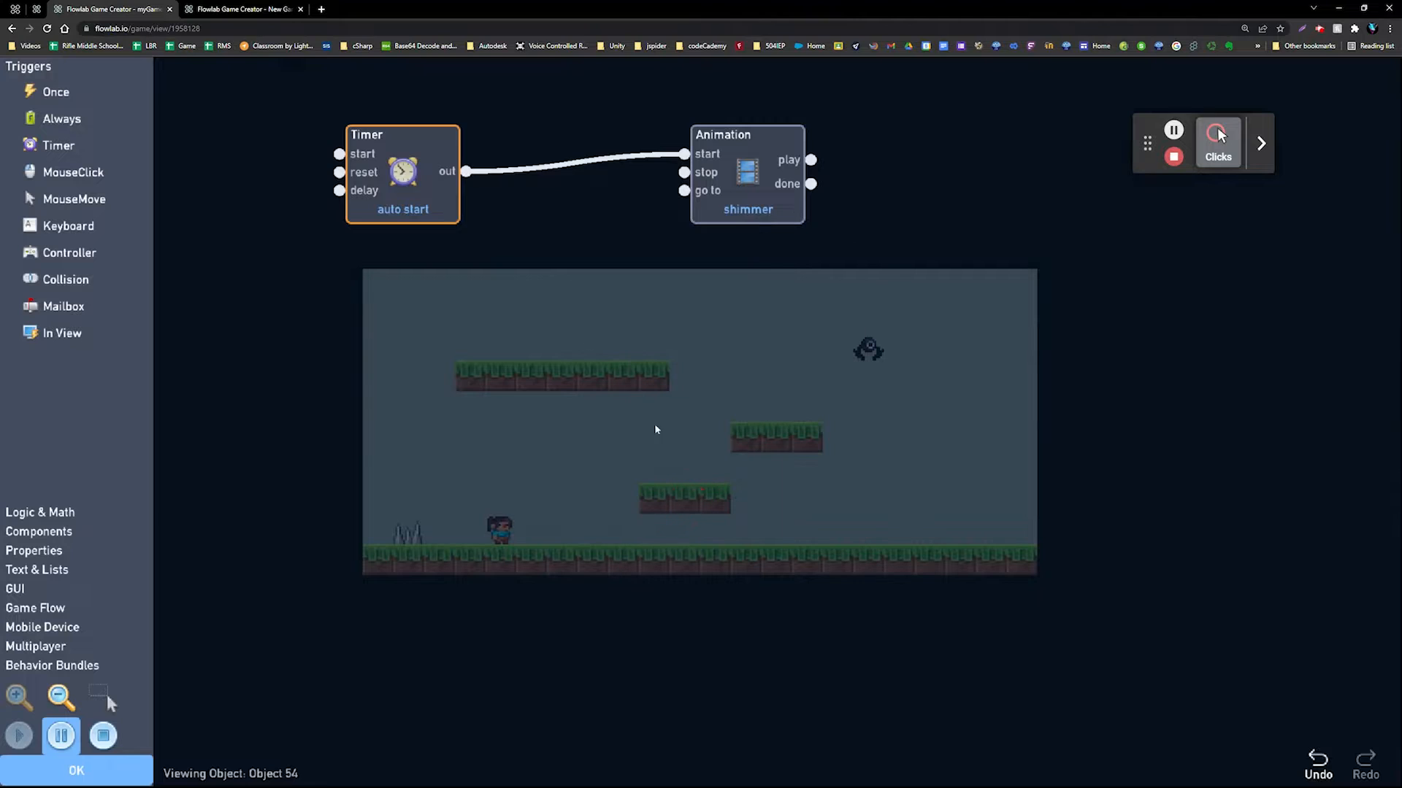
Check the Timer's settings and resume the game to watch the timed shimmer.
{"action": "left_click", "coordinate": [419, 188]}
{"action": "left_click", "coordinate": [549, 272]}
{"action": "left_click", "coordinate": [18, 737]}
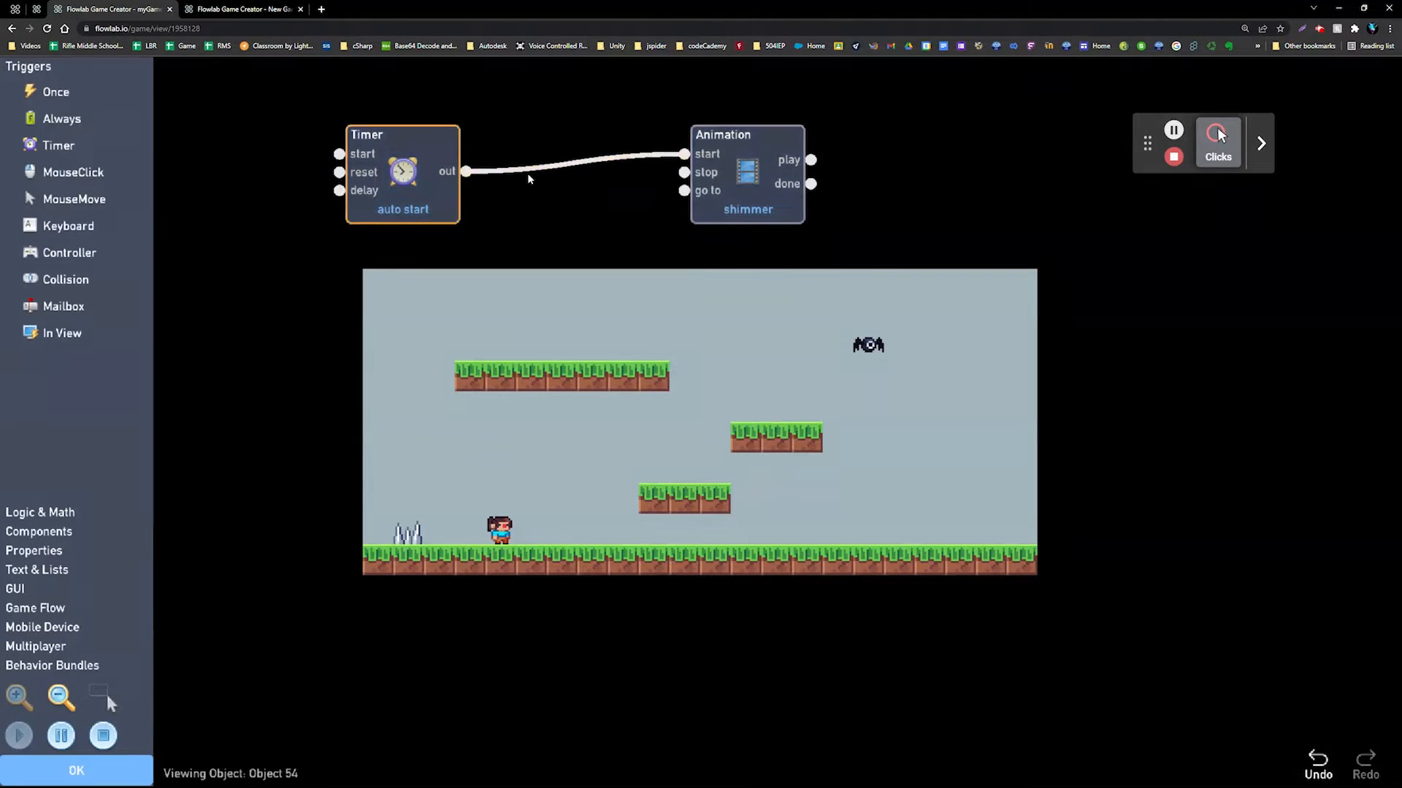
Lower the Timer's delay to 25 tenths of a second.
{"action": "left_click", "coordinate": [421, 151]}
{"action": "left_click", "coordinate": [564, 133]}
{"action": "left_click", "coordinate": [564, 132]}
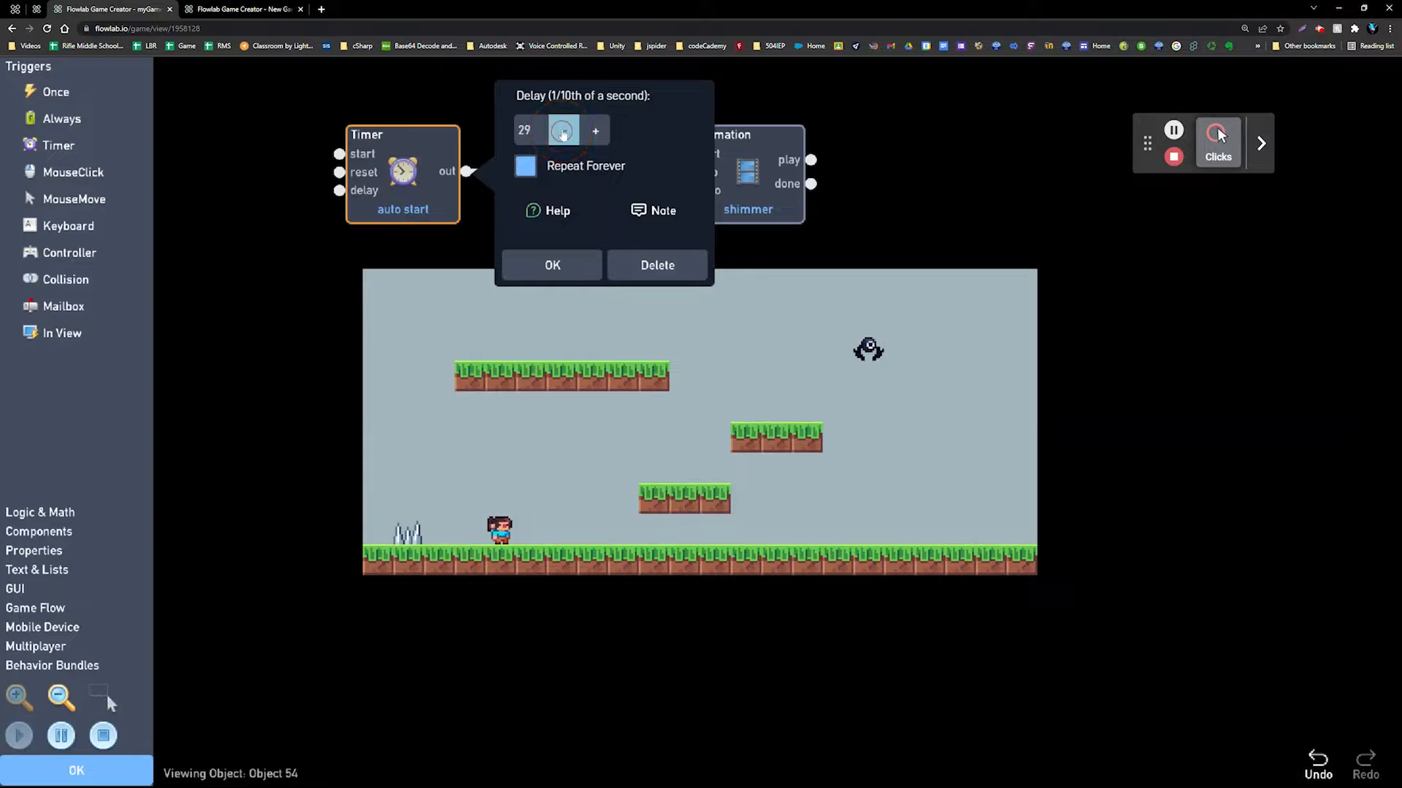
{"action": "left_click", "coordinate": [564, 133]}
{"action": "left_click", "coordinate": [564, 133]}
{"action": "left_click", "coordinate": [564, 133]}
{"action": "left_click", "coordinate": [564, 133]}
{"action": "left_click", "coordinate": [564, 133]}
{"action": "left_click", "coordinate": [564, 133]}
{"action": "left_click", "coordinate": [553, 265]}
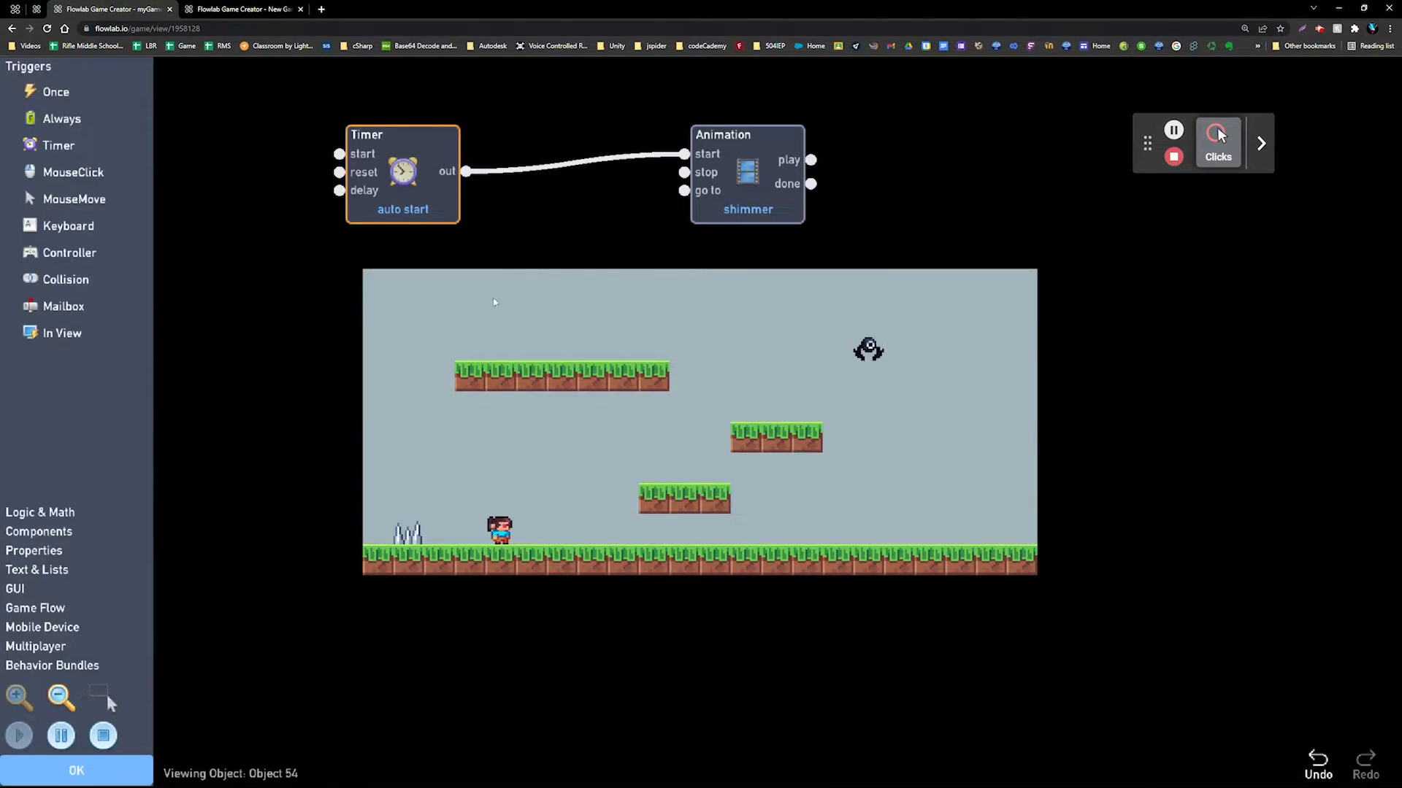
{"action": "left_click", "coordinate": [414, 173]}
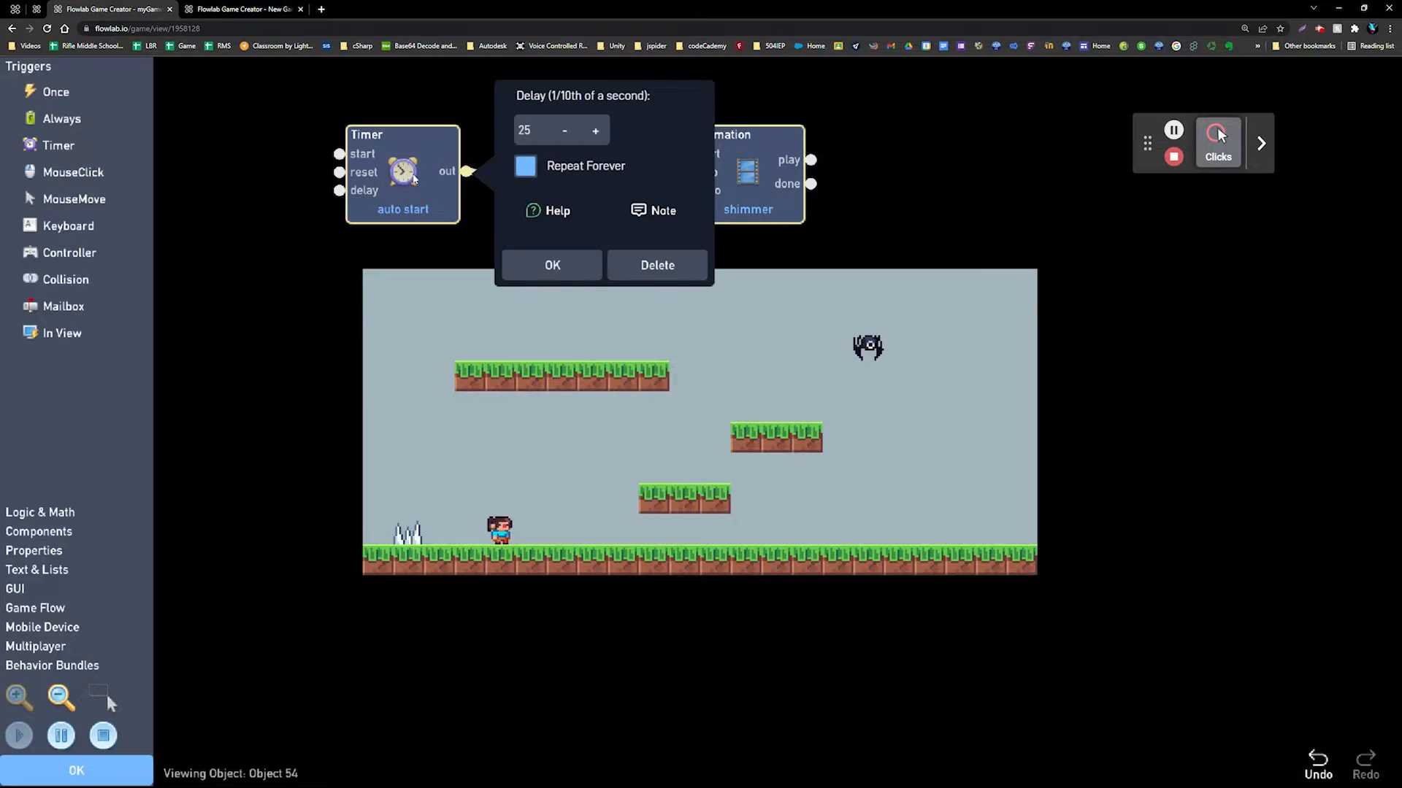
{"action": "left_click", "coordinate": [532, 271]}
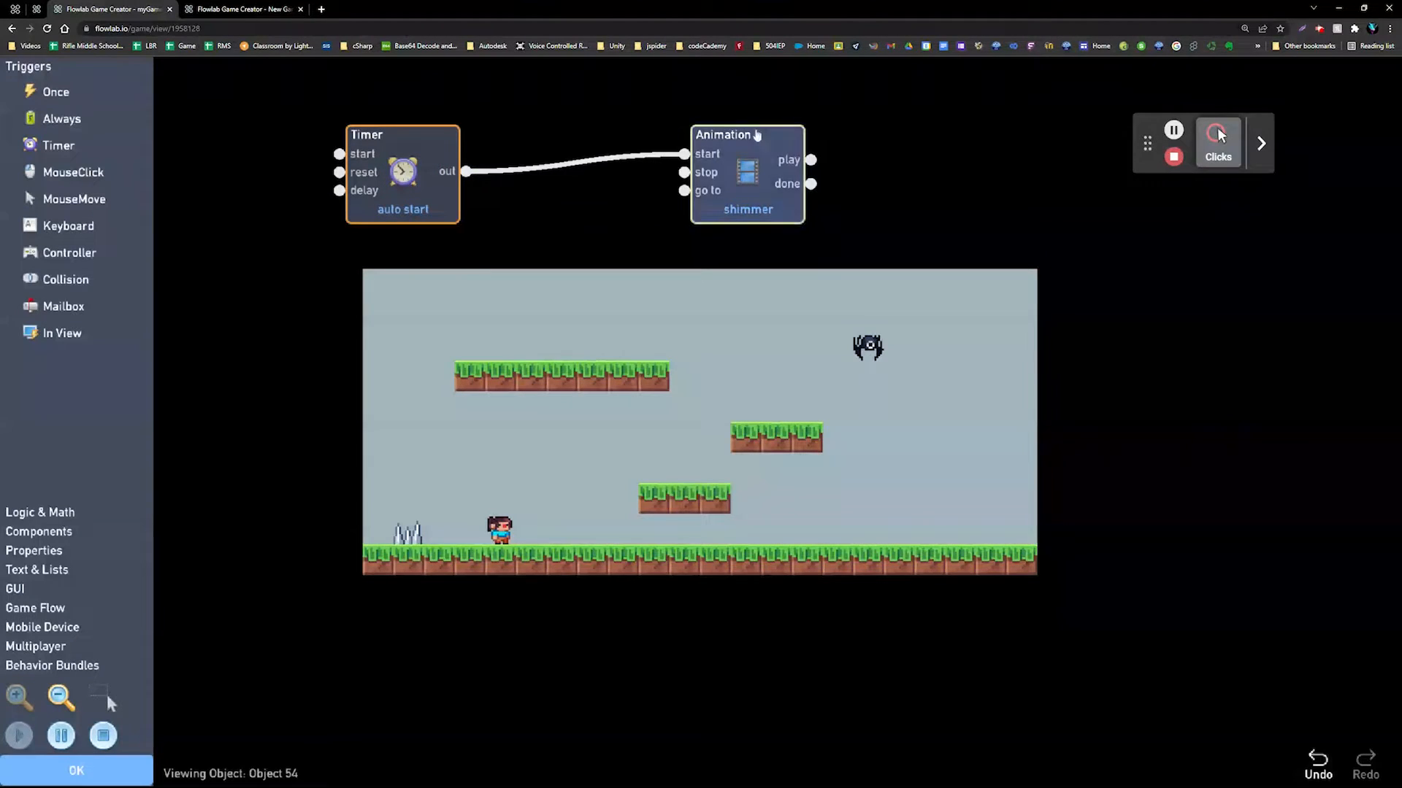
Check the shimmer Animation's settings, then close the spikes' behaviors and object properties.
{"action": "left_click", "coordinate": [727, 193]}
{"action": "left_click", "coordinate": [676, 501]}
{"action": "left_click", "coordinate": [136, 774]}
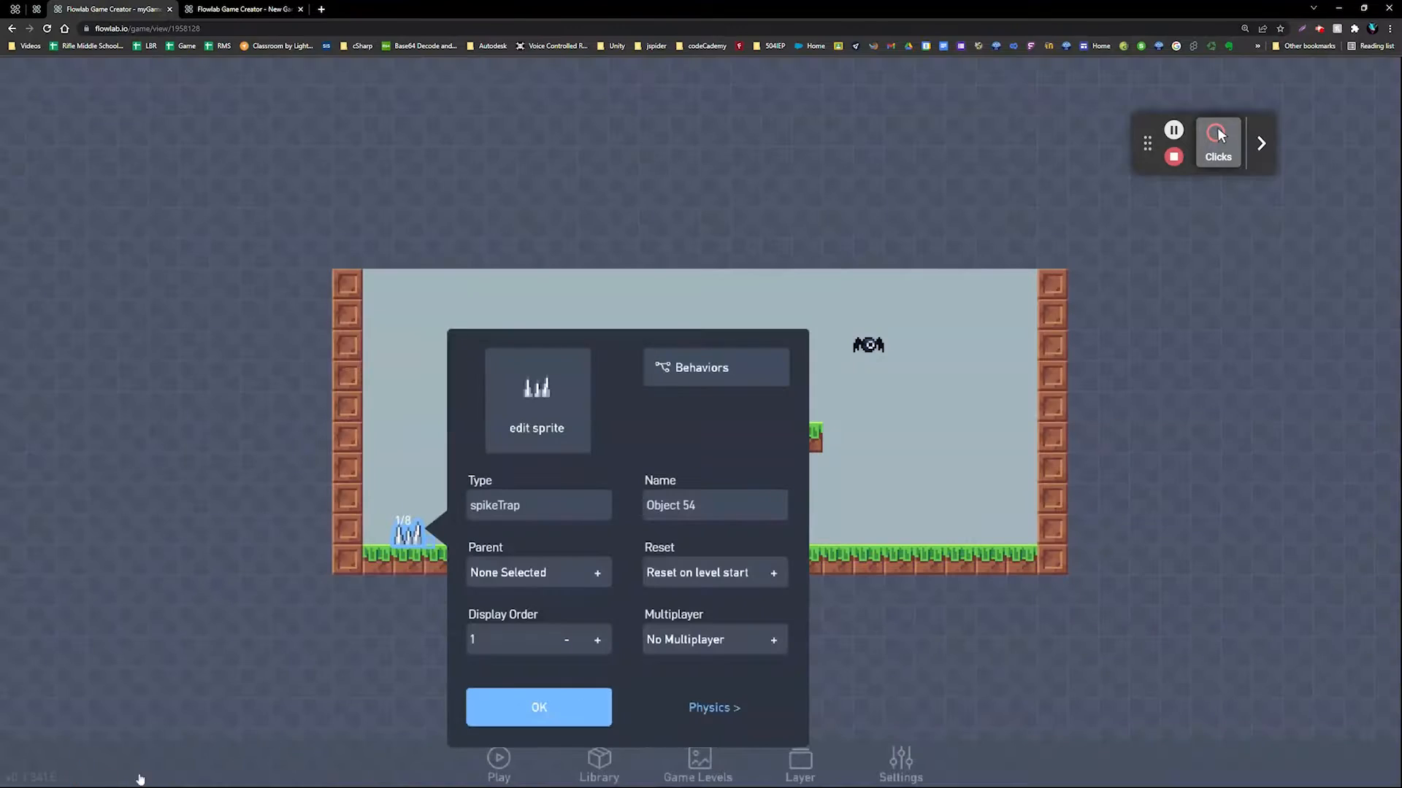
{"action": "left_click", "coordinate": [515, 723]}
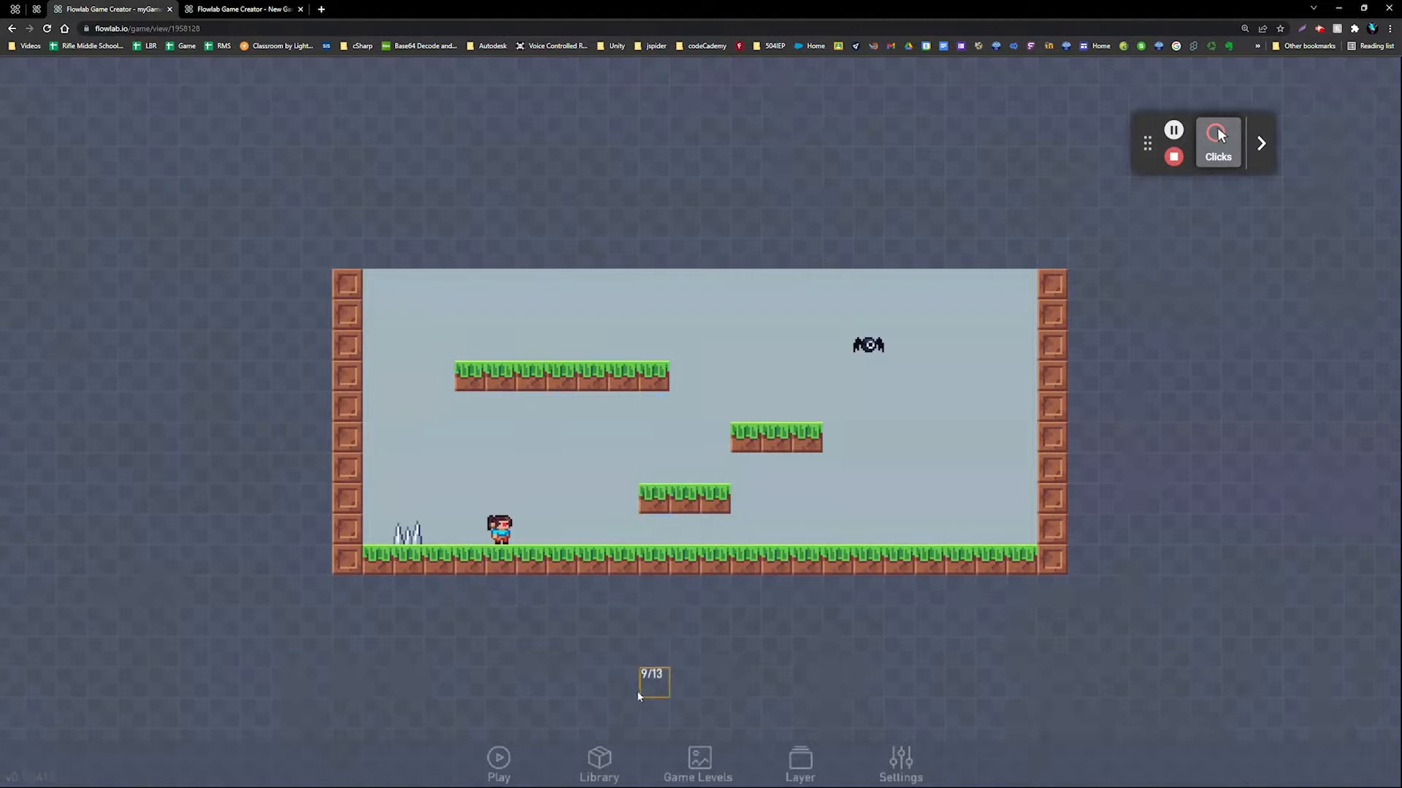
Open the GroundColorChange sprite from the library for editing and create an animation named colorchange.
{"action": "left_click", "coordinate": [599, 762]}
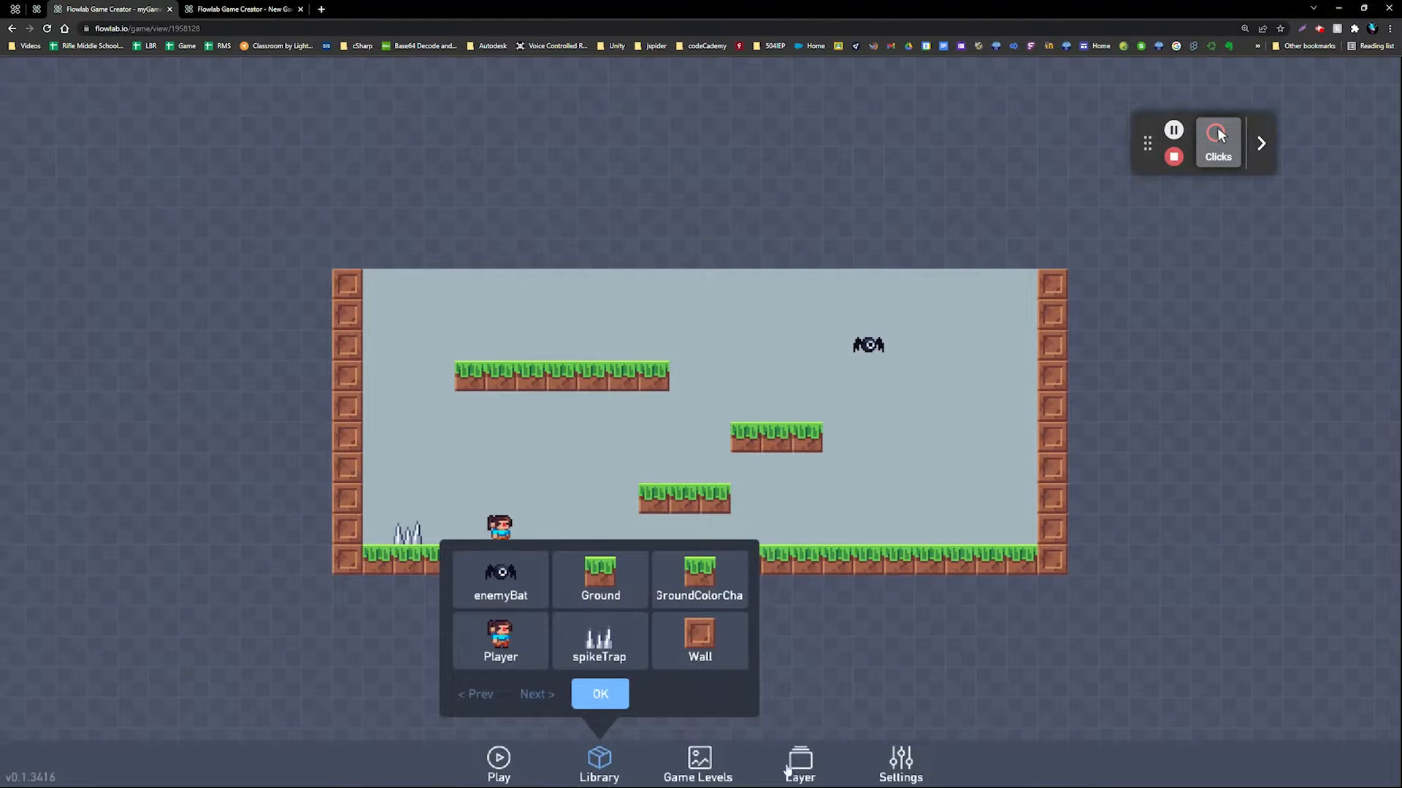
{"action": "left_click", "coordinate": [701, 576]}
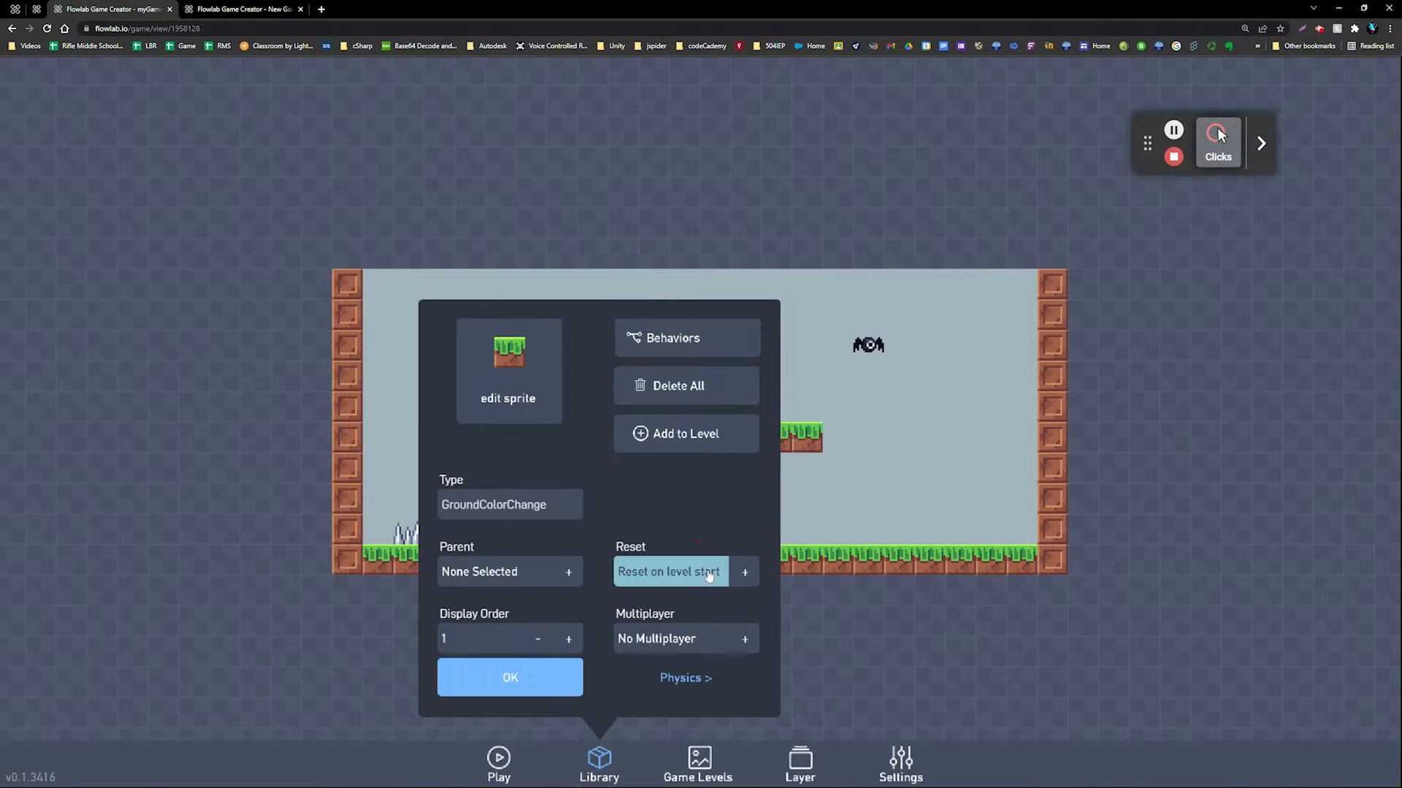
{"action": "left_click", "coordinate": [501, 365]}
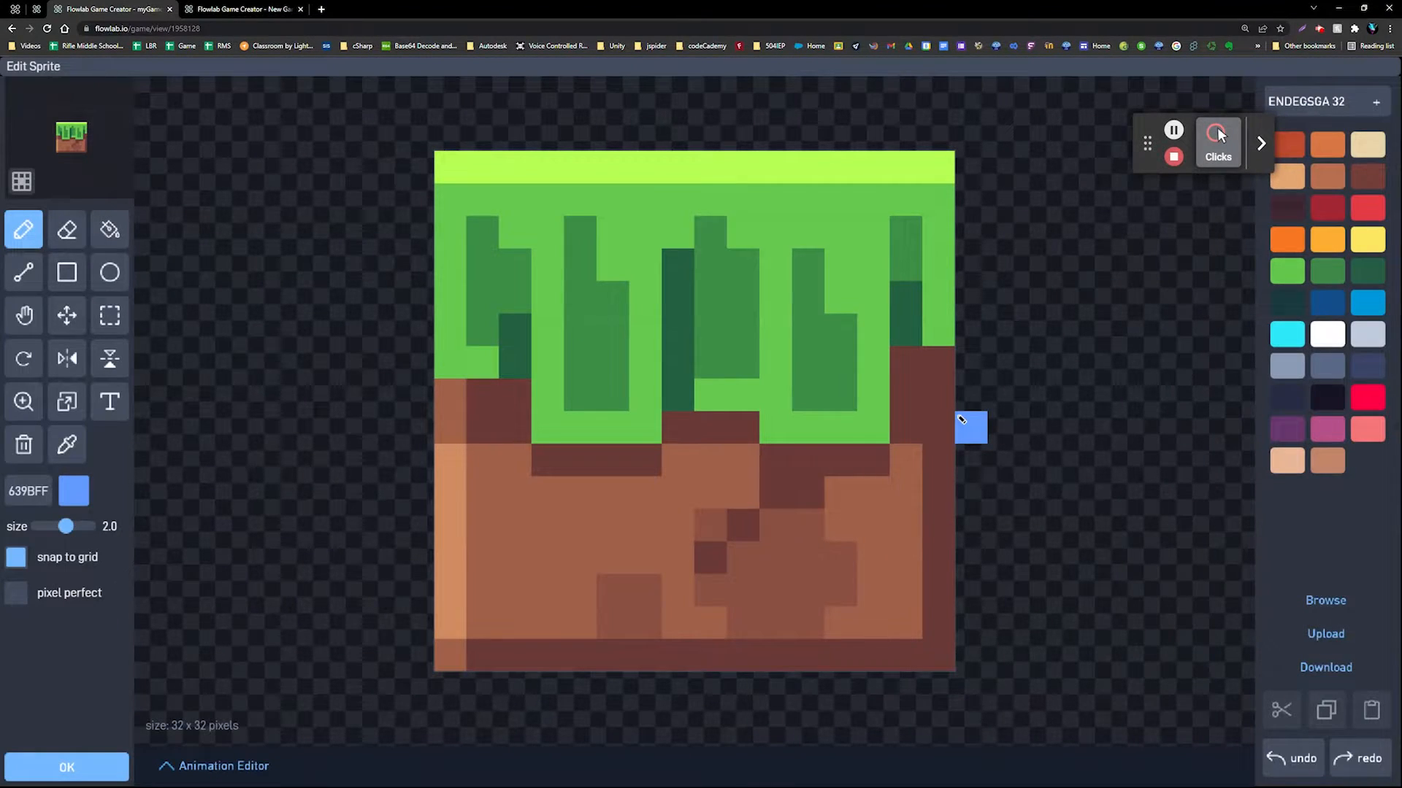
{"action": "left_click", "coordinate": [167, 766]}
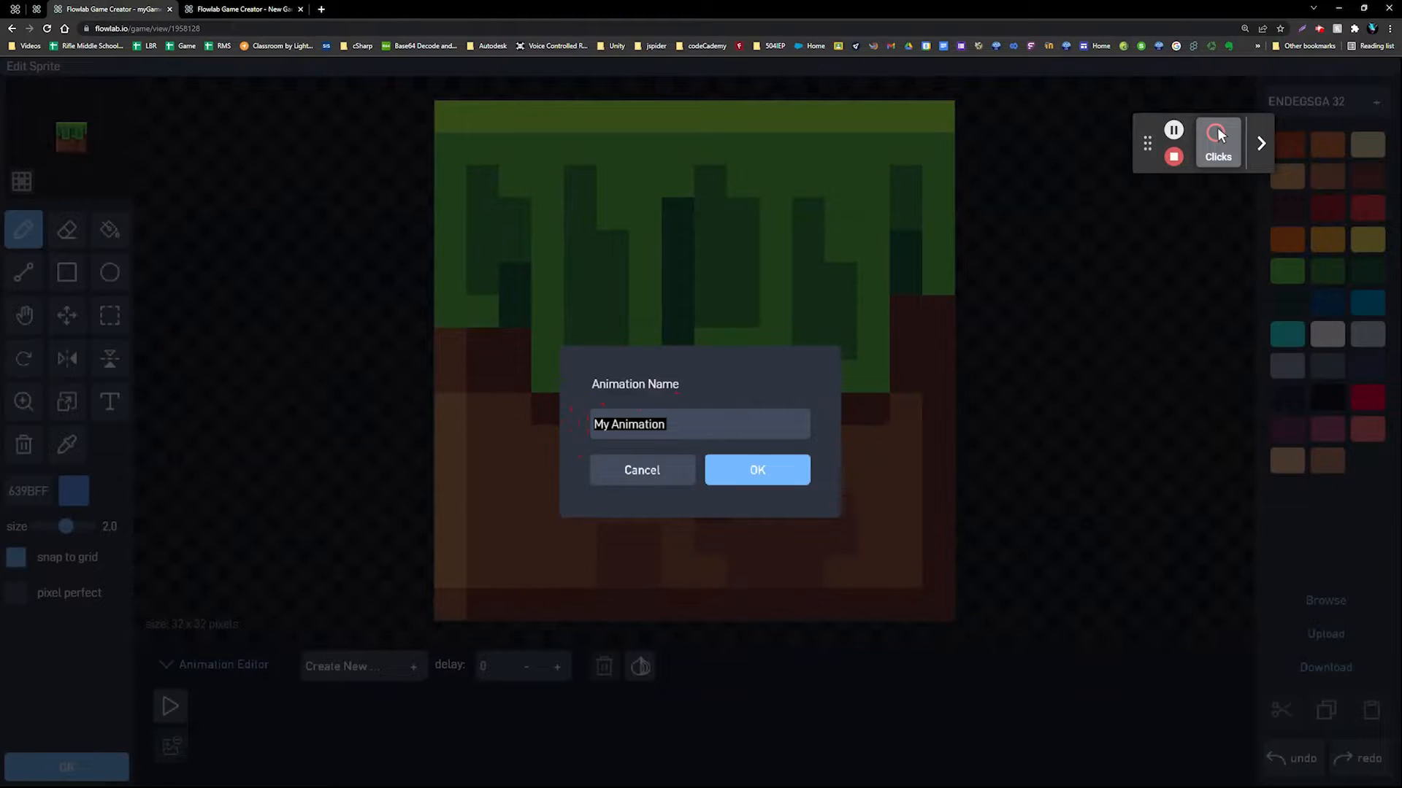
{"action": "type", "text": "cd"}
{"action": "left_click", "coordinate": [779, 483]}
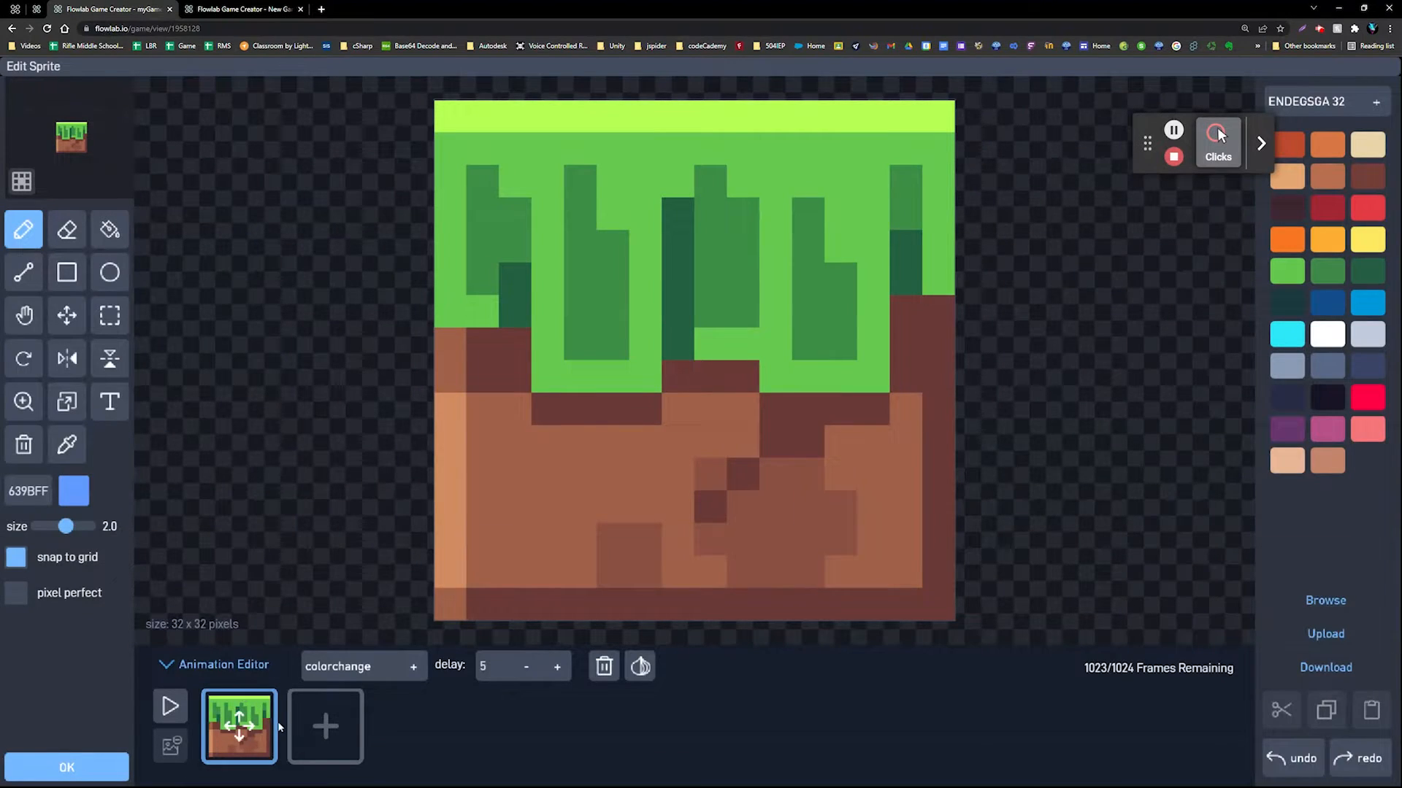
Switch the sprite editor's color palette to RUSTIC 4.
{"action": "left_click", "coordinate": [516, 117]}
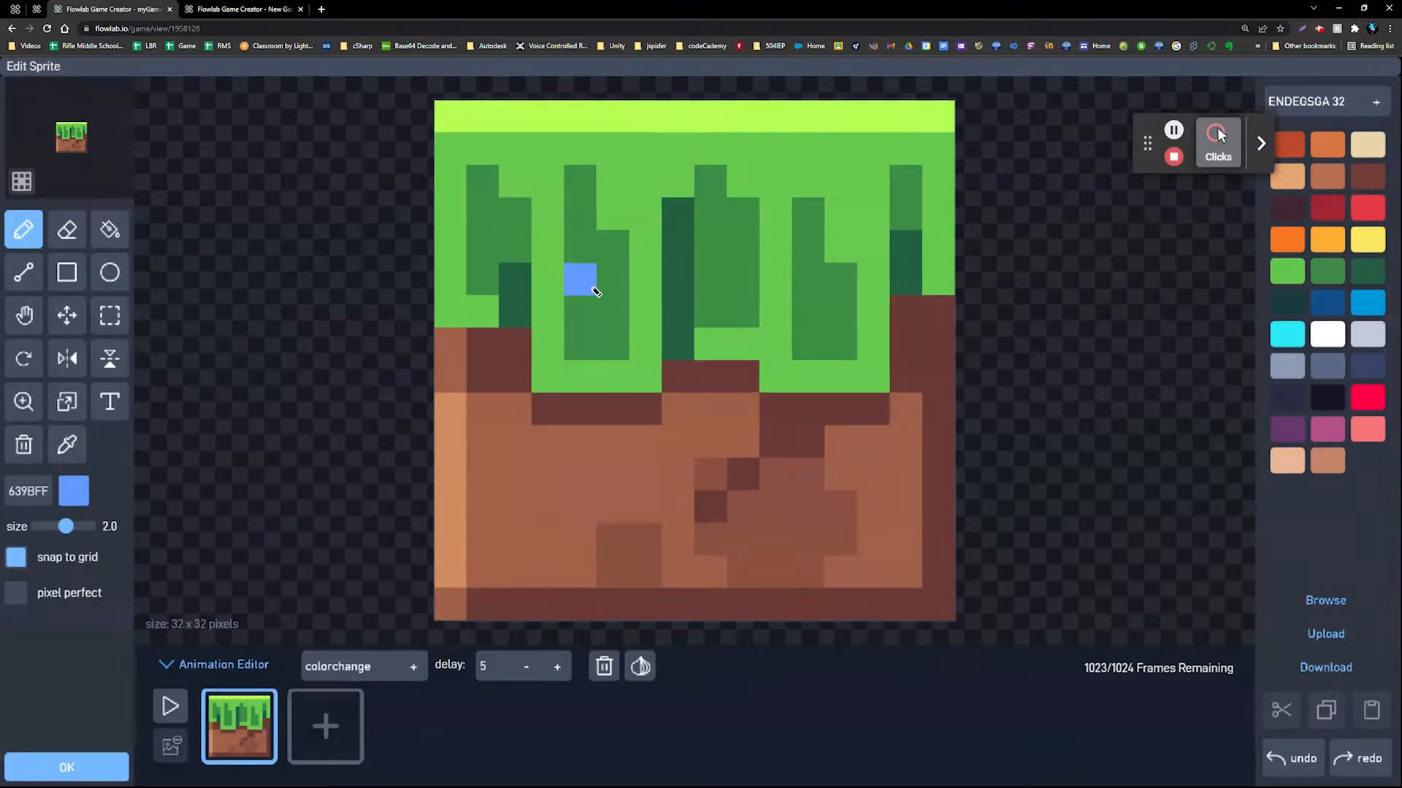
{"action": "left_click", "coordinate": [1266, 108]}
{"action": "scroll", "coordinate": [1325, 212], "scroll_direction": "down", "scroll_amount": 4}
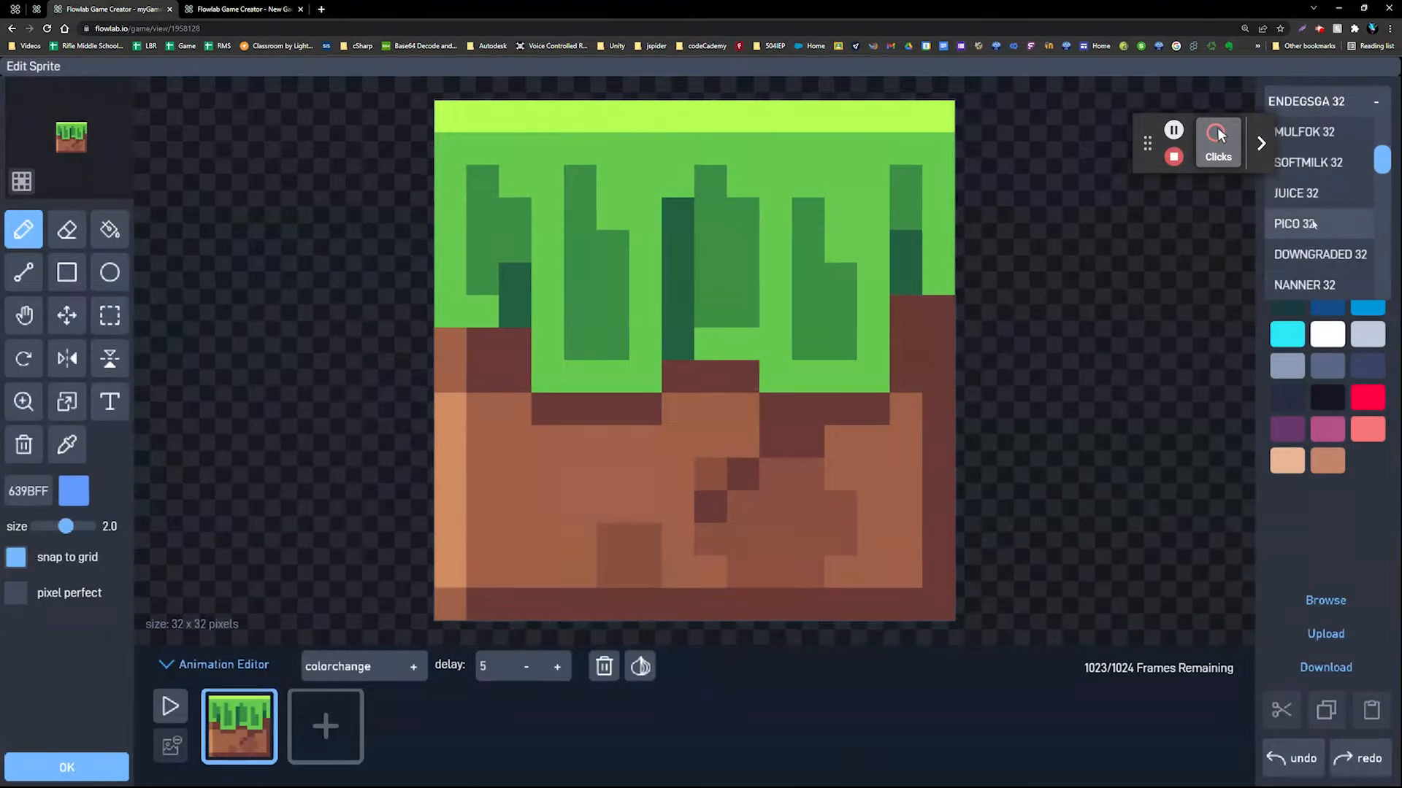
{"action": "scroll", "coordinate": [1326, 207], "scroll_direction": "down", "scroll_amount": 5}
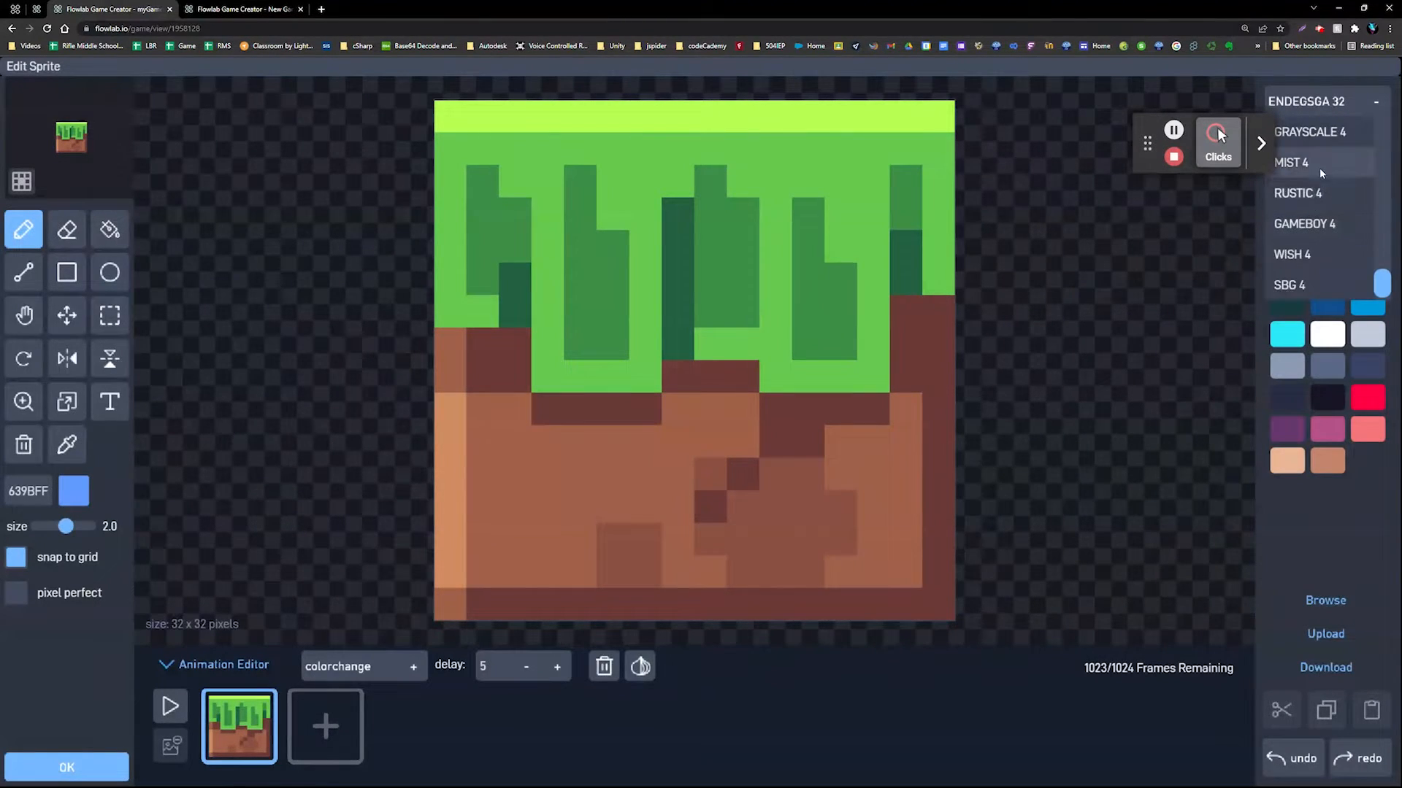
{"action": "left_click", "coordinate": [1312, 196]}
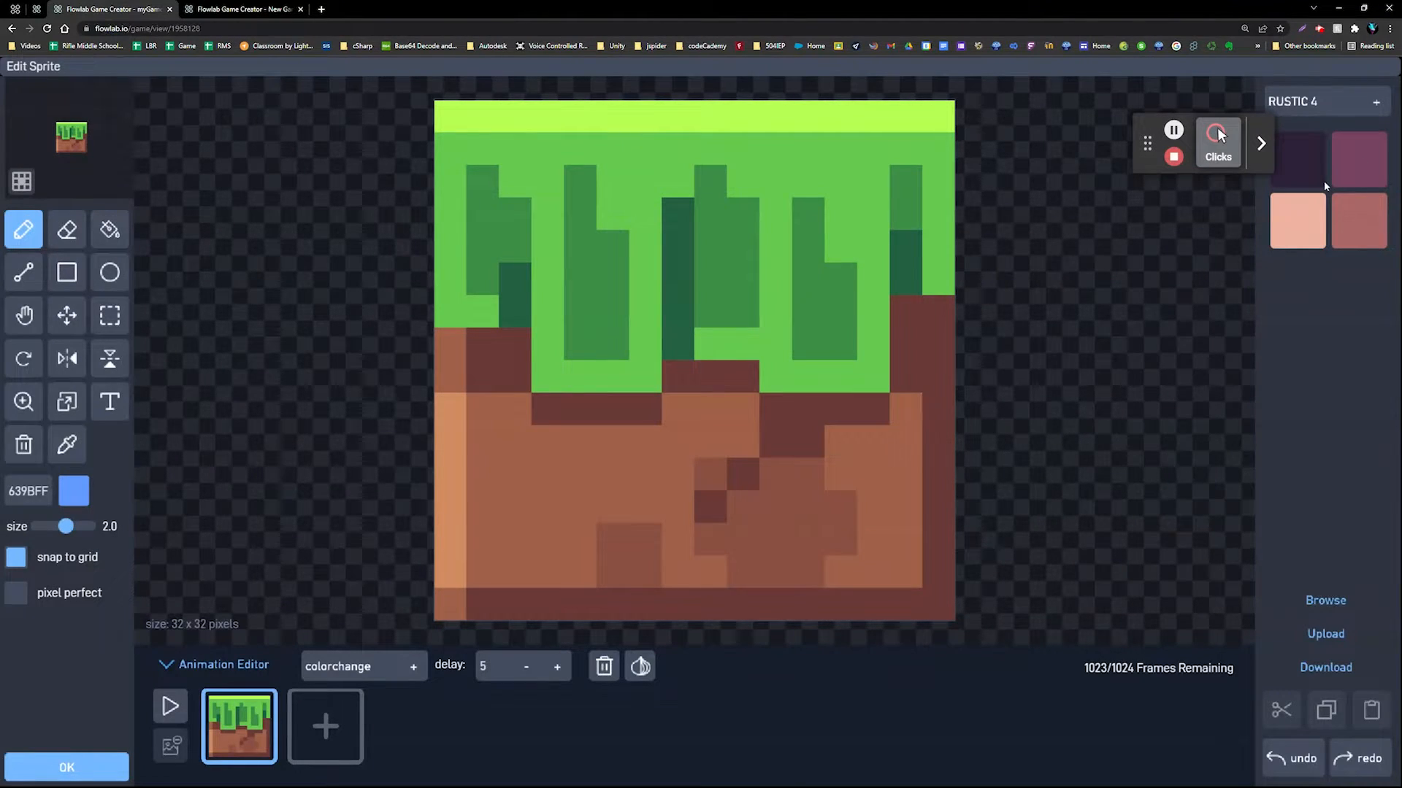
{"action": "left_click_drag", "start_coordinate": [1139, 153], "coordinate": [1097, 264]}
{"action": "left_click_drag", "start_coordinate": [1177, 239], "coordinate": [1121, 386]}
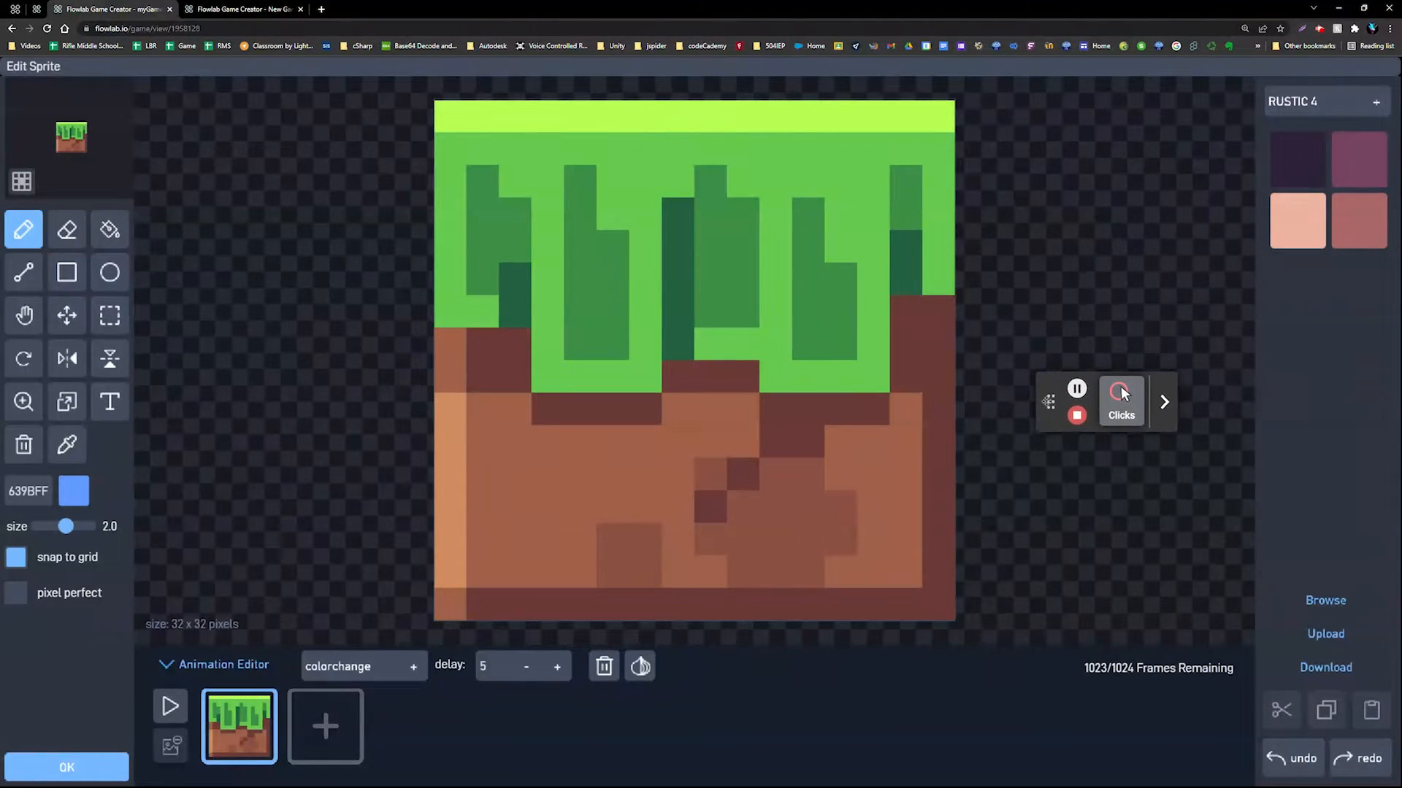
Fill the light green strip along the ground tile's upper edge with pink EDB4A1 and add a second animation frame.
{"action": "left_click", "coordinate": [1298, 221]}
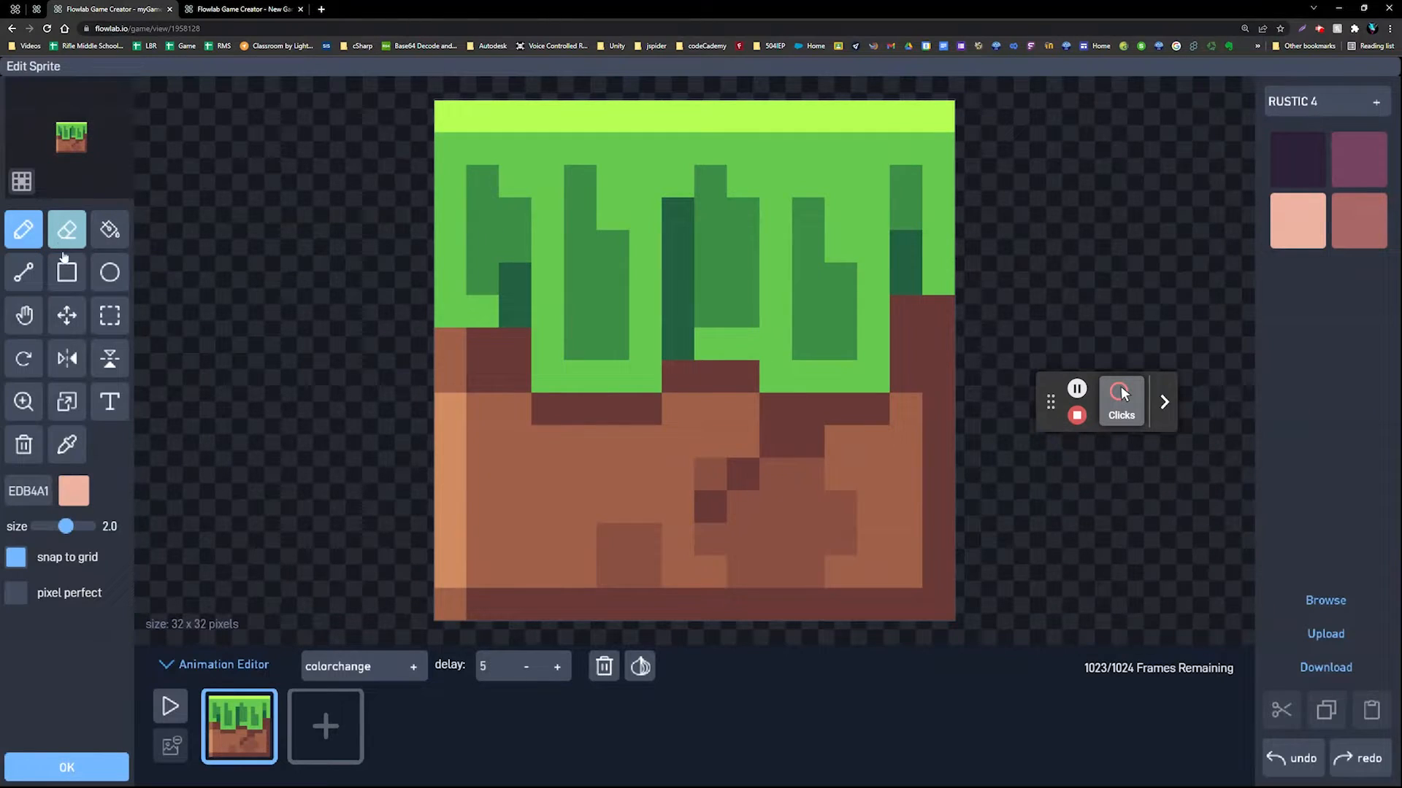
{"action": "left_click", "coordinate": [111, 232]}
{"action": "left_click", "coordinate": [472, 110]}
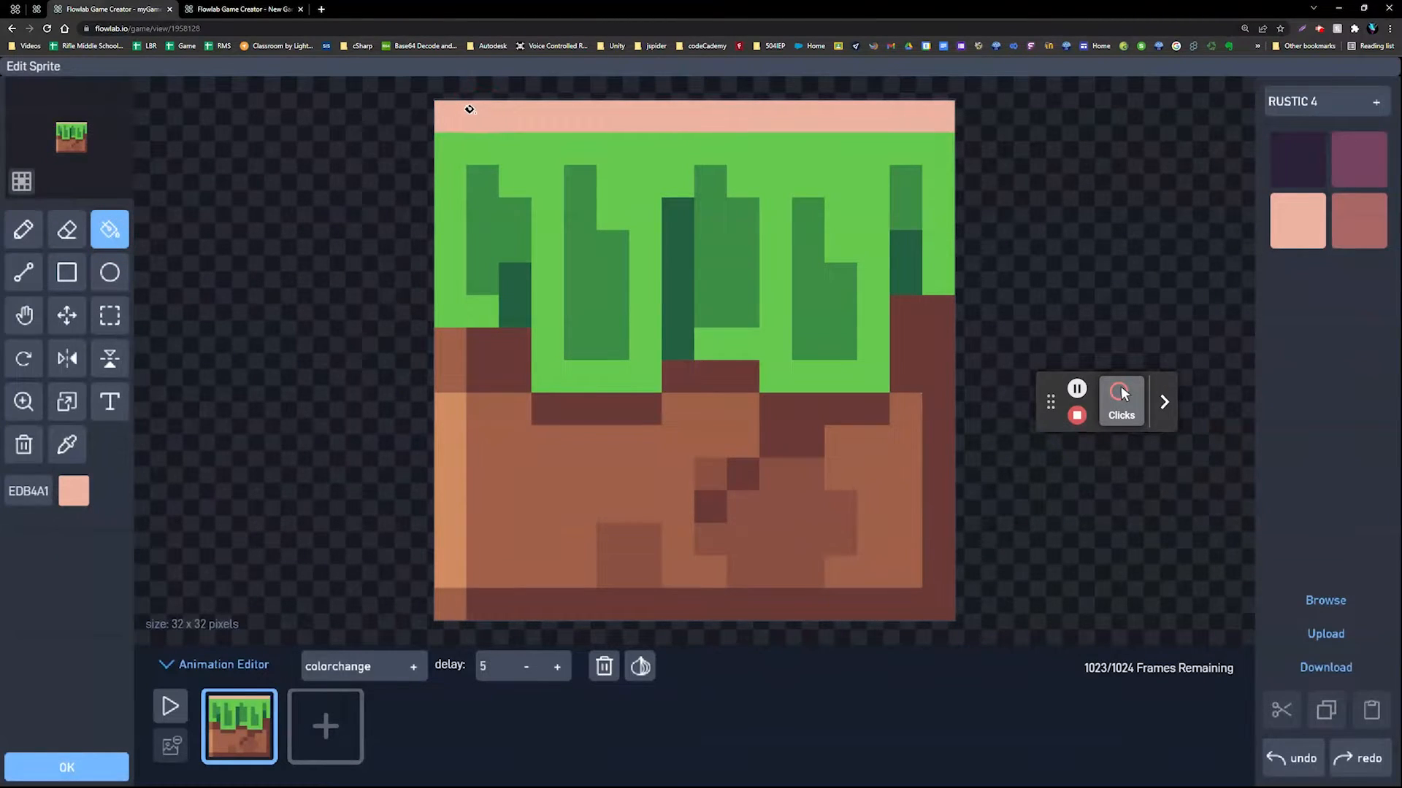
{"action": "left_click", "coordinate": [325, 726]}
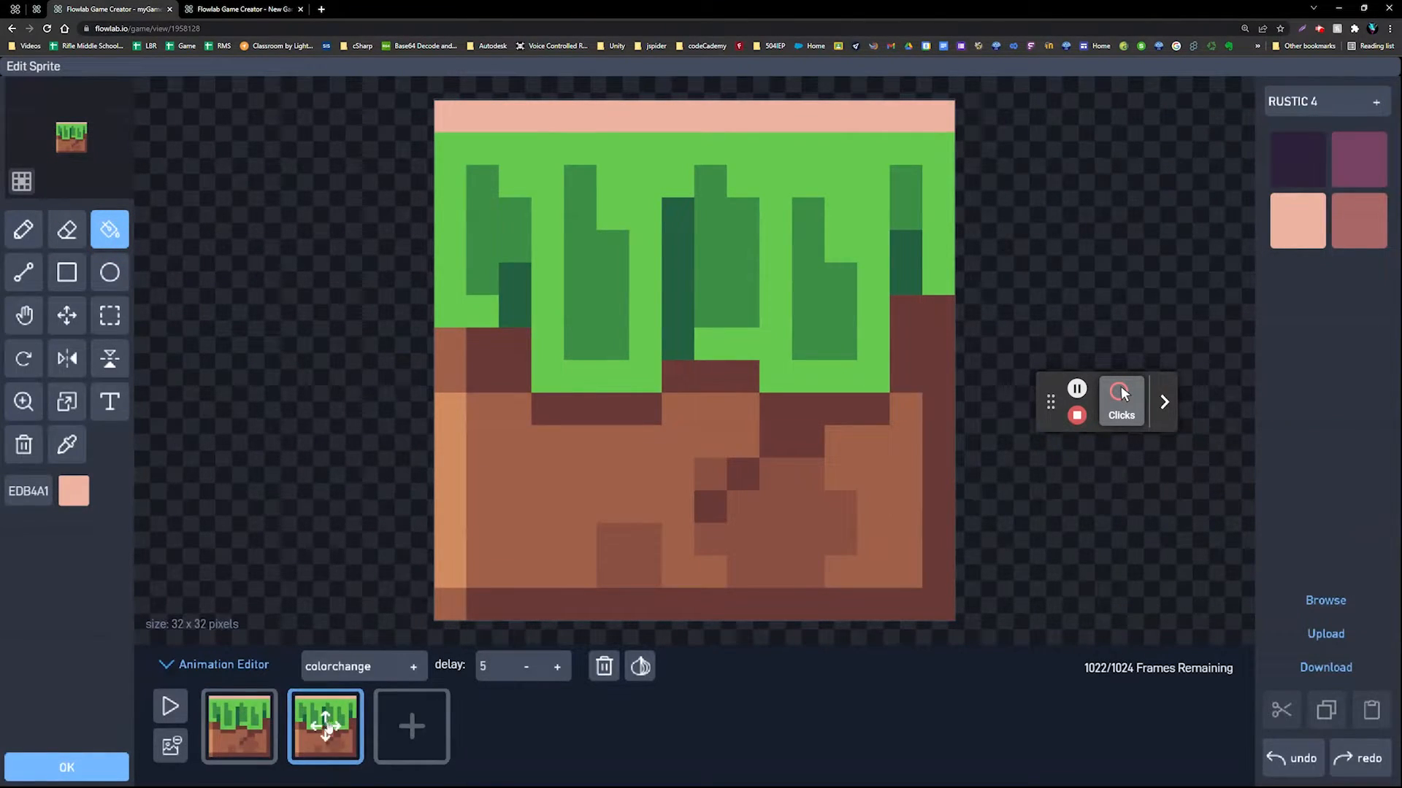
Fill the bright green grass area with A96868 in the second frame and add a third frame.
{"action": "left_click", "coordinate": [1364, 230]}
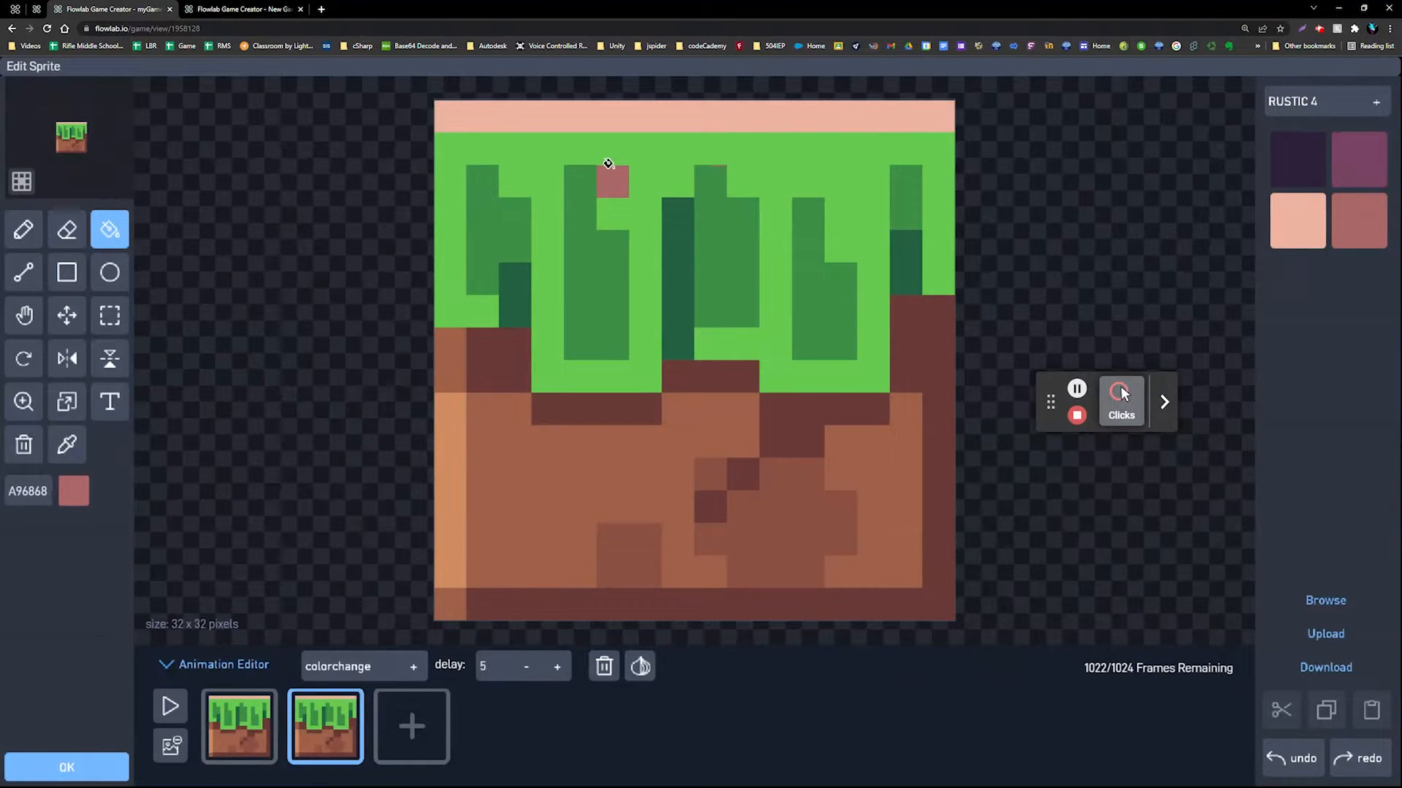
{"action": "left_click", "coordinate": [609, 163]}
{"action": "left_click", "coordinate": [409, 726]}
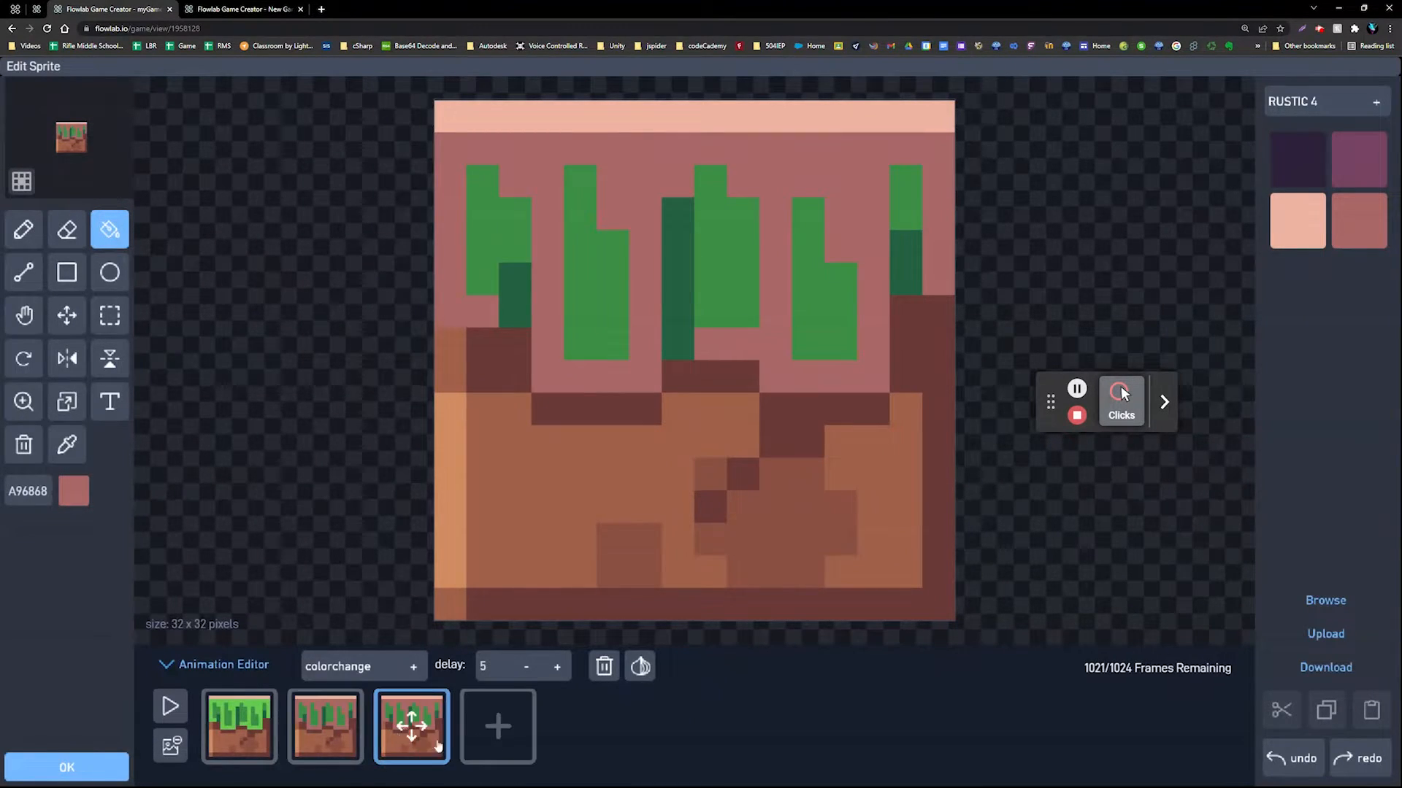
Fill the five medium-green grass blades with purple 764462 and add a fourth frame.
{"action": "left_click", "coordinate": [1356, 162]}
{"action": "left_click", "coordinate": [726, 252]}
{"action": "left_click", "coordinate": [580, 277]}
{"action": "left_click", "coordinate": [491, 241]}
{"action": "left_click", "coordinate": [808, 277]}
{"action": "left_click", "coordinate": [906, 212]}
{"action": "left_click", "coordinate": [498, 726]}
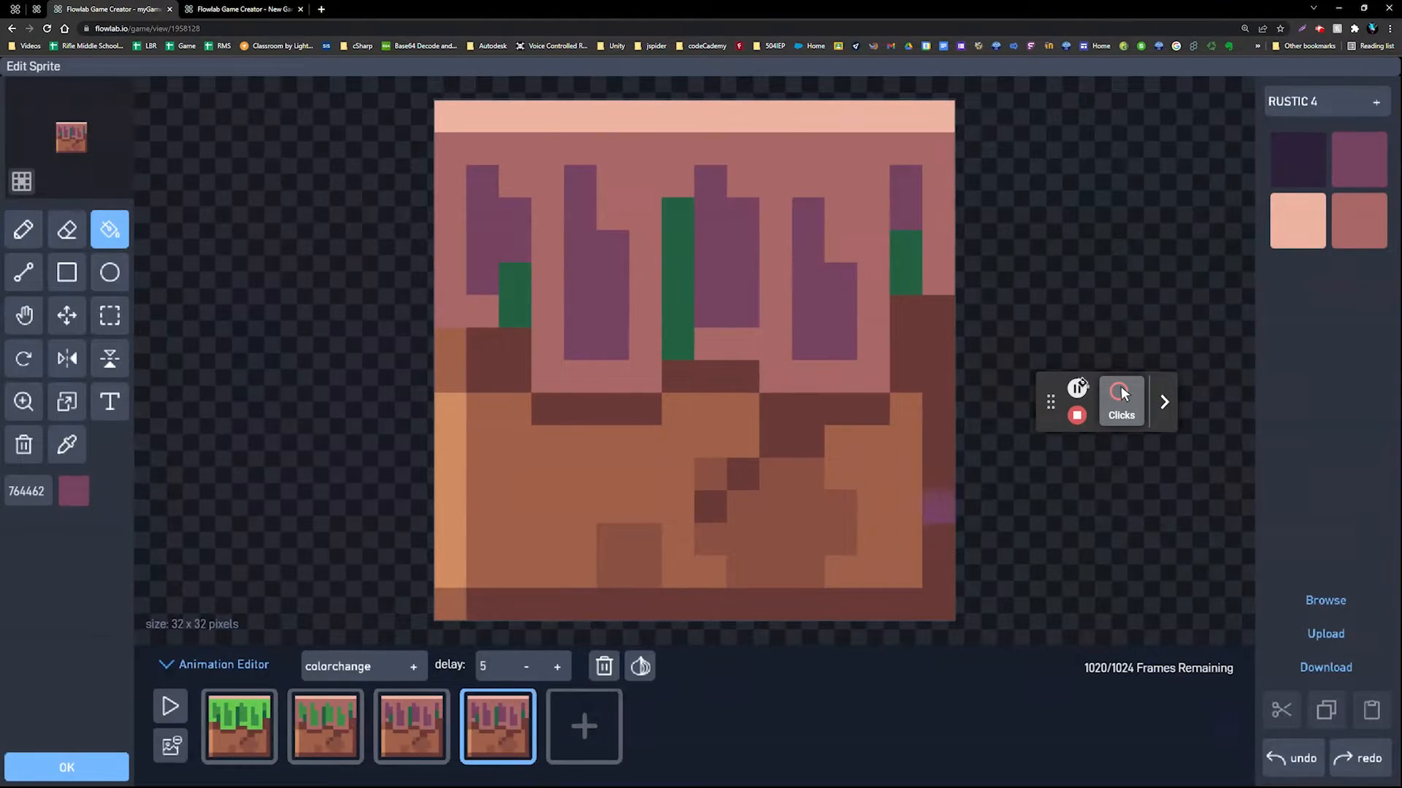
Fill the dark green blade shadows with 2C2137, add a fifth frame and switch the color palette to WISH 4.
{"action": "left_click", "coordinate": [1298, 159]}
{"action": "left_click", "coordinate": [906, 252]}
{"action": "left_click", "coordinate": [1303, 102]}
{"action": "left_click", "coordinate": [1305, 266]}
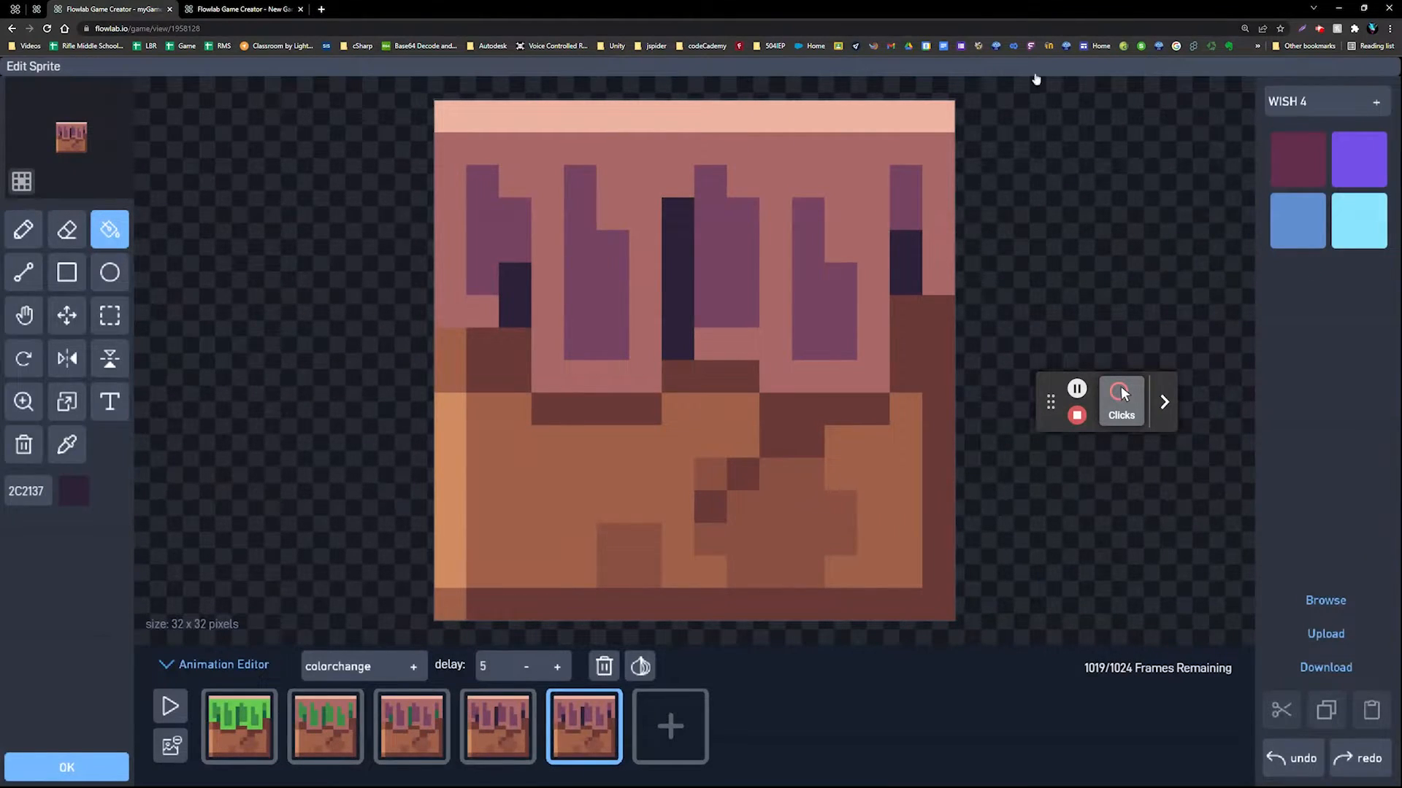
Fill the dark brown border and the shadows beneath the grass with maroon 622E4C in the fifth frame.
{"action": "left_click", "coordinate": [1306, 160]}
{"action": "left_click", "coordinate": [930, 340]}
{"action": "left_click", "coordinate": [781, 427]}
{"action": "left_click", "coordinate": [806, 411]}
{"action": "left_click", "coordinate": [694, 378]}
{"action": "left_click", "coordinate": [611, 409]}
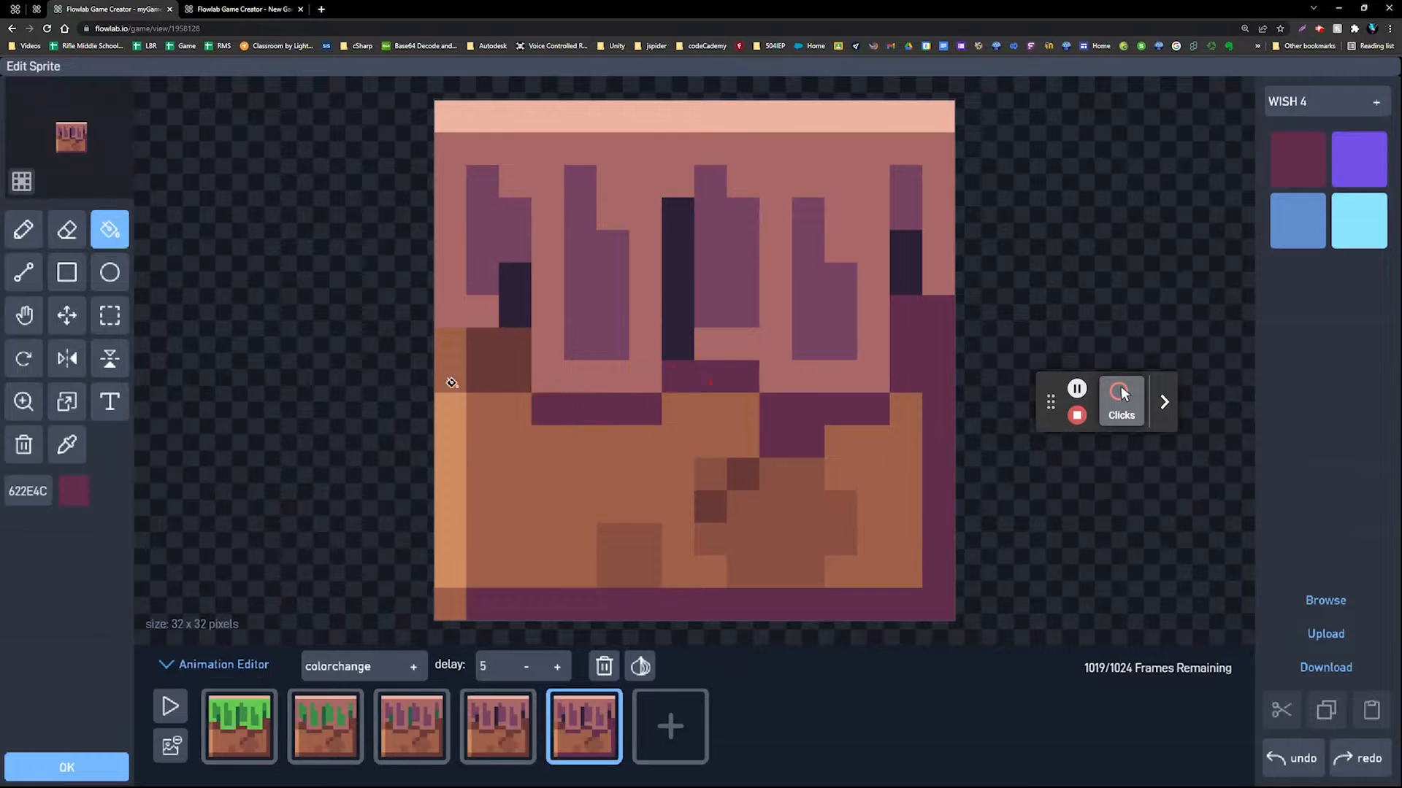
{"action": "left_click", "coordinate": [489, 372]}
Try filling the fifth frame's brown dirt with purple 7550E8 and its darker patches with blue 608FCF.
{"action": "left_click", "coordinate": [1356, 162]}
{"action": "left_click", "coordinate": [611, 492]}
{"action": "left_click", "coordinate": [873, 496]}
{"action": "left_click", "coordinate": [1297, 220]}
{"action": "left_click", "coordinate": [749, 517]}
{"action": "left_click", "coordinate": [626, 543]}
{"action": "left_click", "coordinate": [710, 474]}
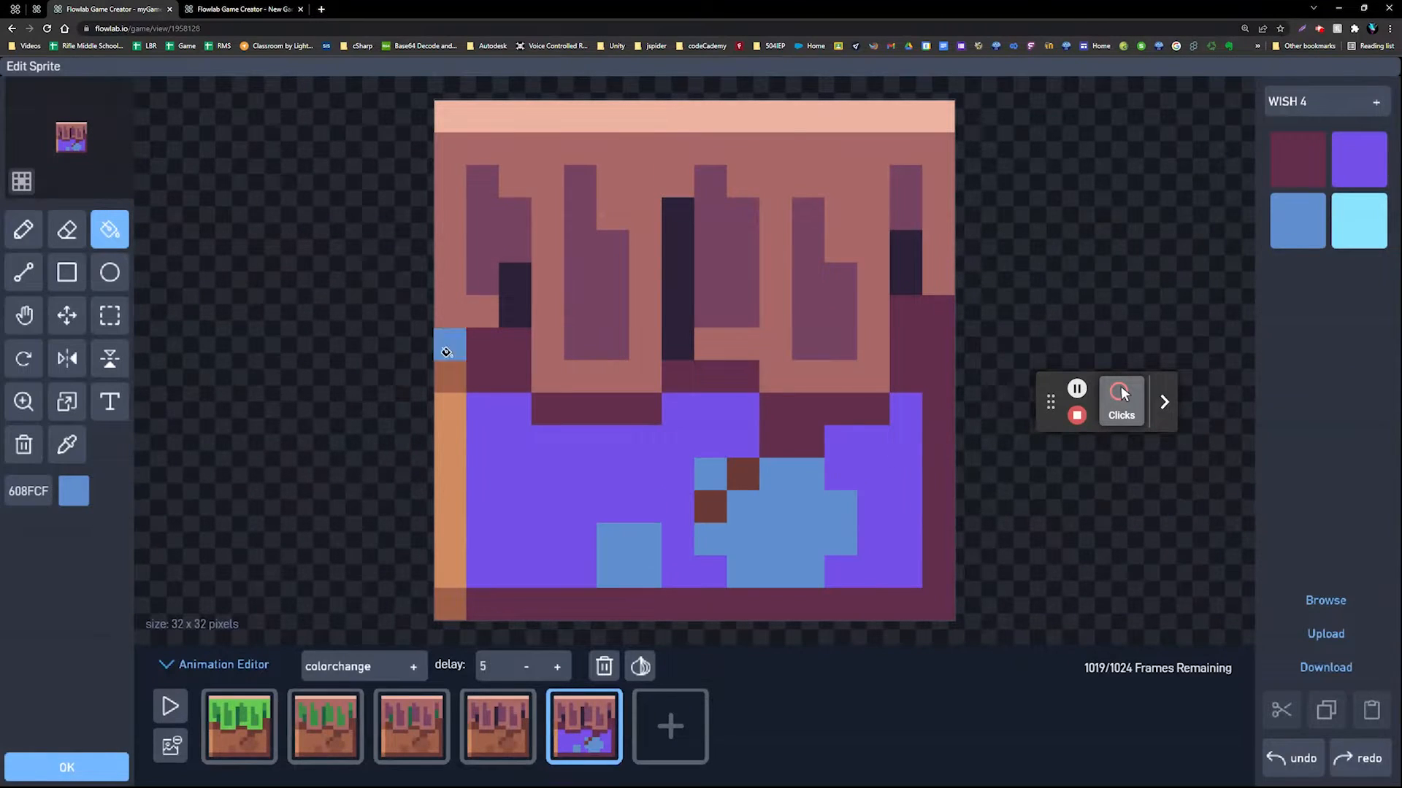
{"action": "left_click", "coordinate": [444, 424]}
{"action": "left_click", "coordinate": [1351, 171]}
Undo the purple and blue dirt fills in the fifth frame.
{"action": "key", "text": "ctrl+z"}
{"action": "key", "text": "ctrl+z"}
{"action": "key", "text": "ctrl+z"}
{"action": "key", "text": "ctrl+z"}
{"action": "key", "text": "ctrl+z"}
{"action": "key", "text": "ctrl+z"}
{"action": "key", "text": "ctrl+z"}
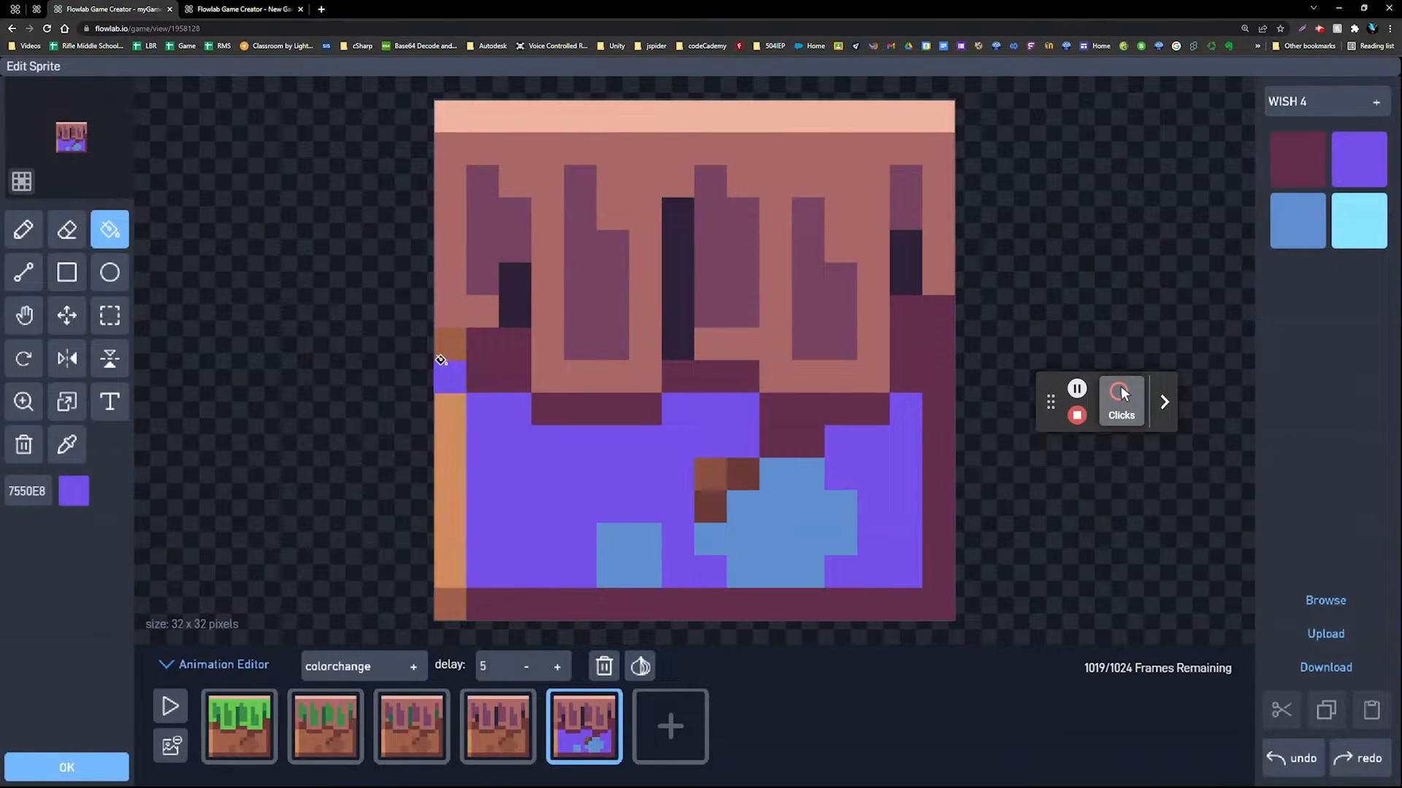
Fill the remaining dark brown shadow areas and small dirt pixels with 622E4C and add a sixth frame.
{"action": "left_click", "coordinate": [1304, 169]}
{"action": "left_click", "coordinate": [612, 401]}
{"action": "left_click", "coordinate": [504, 369]}
{"action": "left_click", "coordinate": [738, 474]}
{"action": "left_click", "coordinate": [703, 501]}
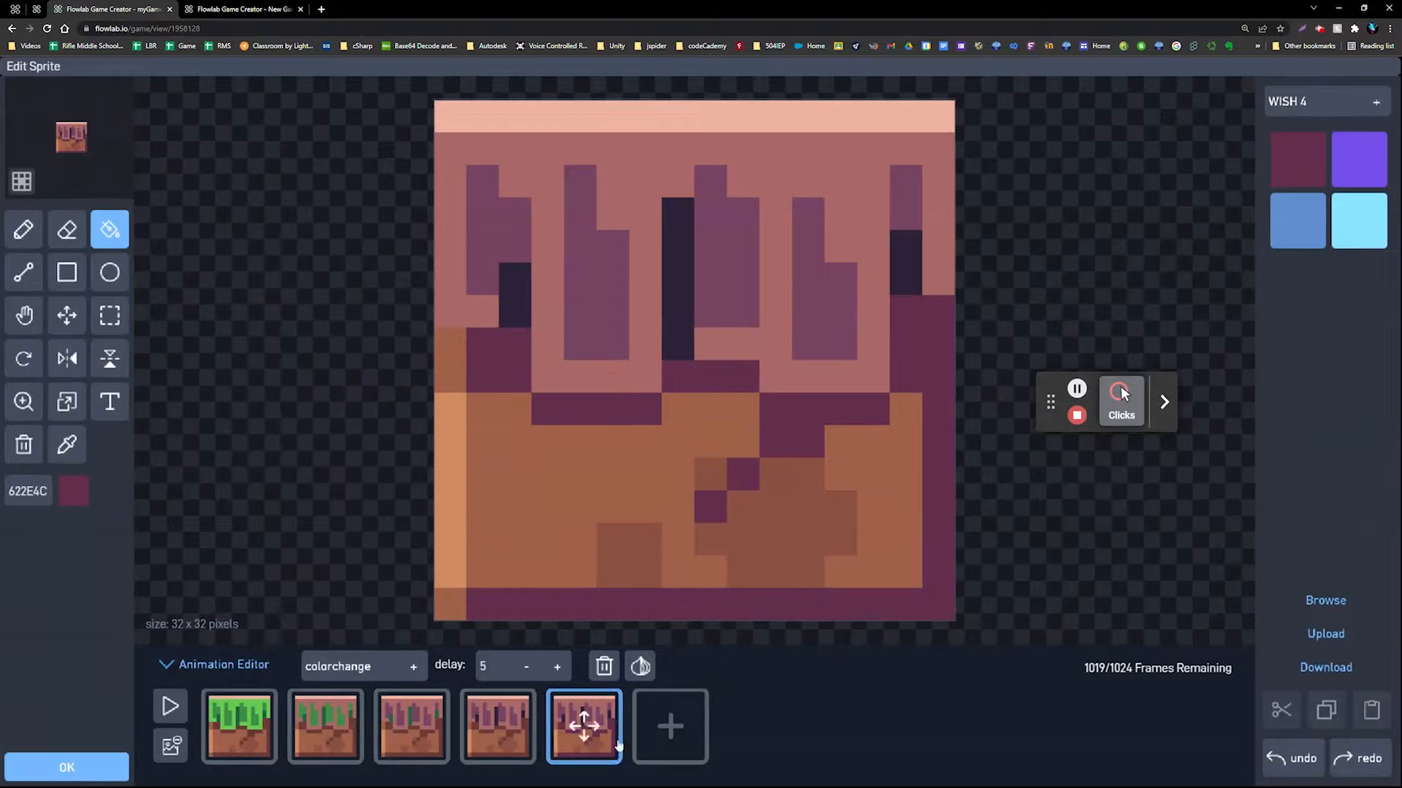
{"action": "left_click", "coordinate": [668, 726]}
Try filling the sixth frame's dirt and side strip with purple 7550E8 and its darker patches with blue 608FCF.
{"action": "left_click", "coordinate": [1354, 162]}
{"action": "left_click", "coordinate": [743, 344]}
{"action": "key", "text": "ctrl+z"}
{"action": "left_click", "coordinate": [626, 491]}
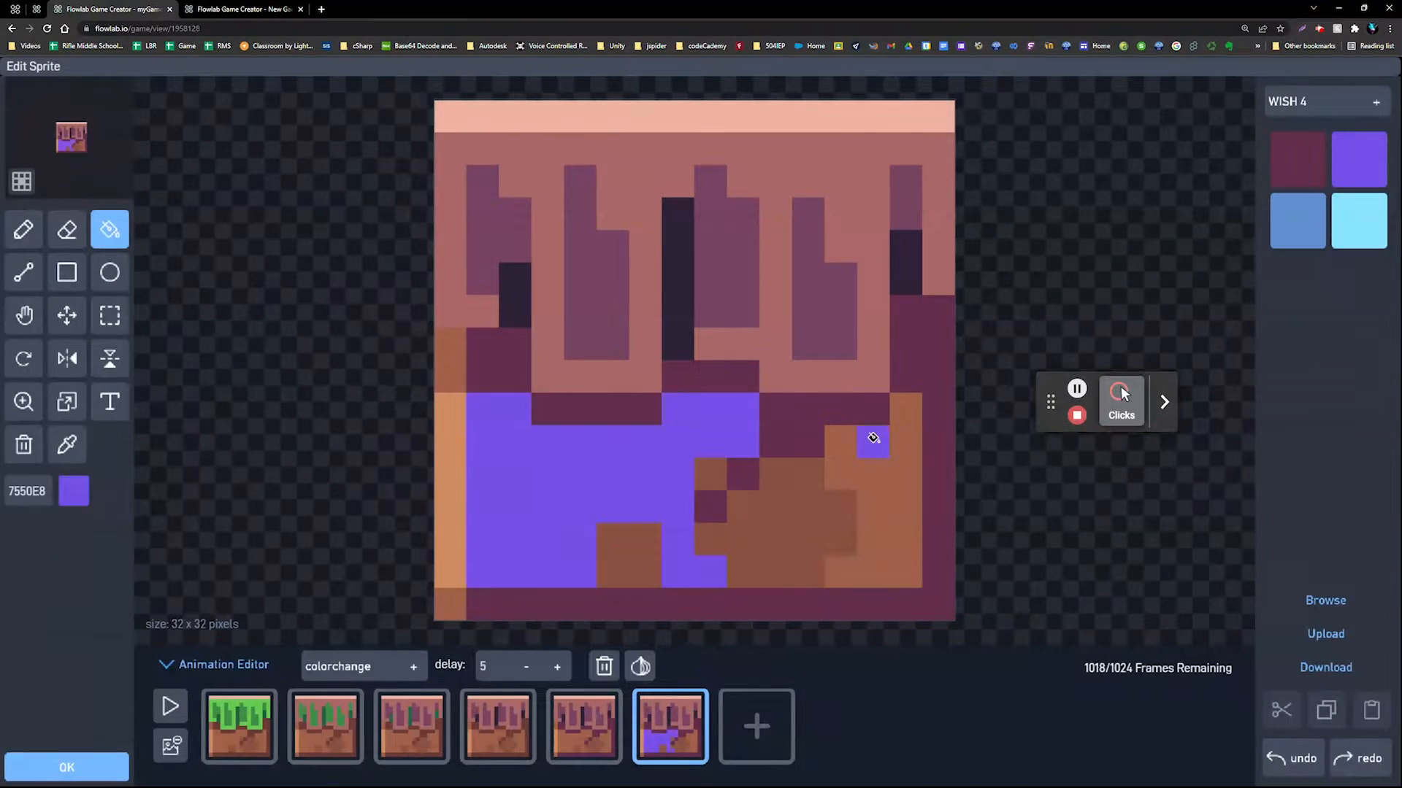
{"action": "left_click", "coordinate": [873, 438]}
{"action": "left_click", "coordinate": [449, 605]}
{"action": "left_click", "coordinate": [1297, 220]}
{"action": "left_click", "coordinate": [760, 505]}
{"action": "left_click", "coordinate": [711, 475]}
{"action": "left_click", "coordinate": [613, 556]}
{"action": "left_click", "coordinate": [449, 360]}
{"action": "left_click", "coordinate": [1351, 175]}
{"action": "left_click", "coordinate": [449, 442]}
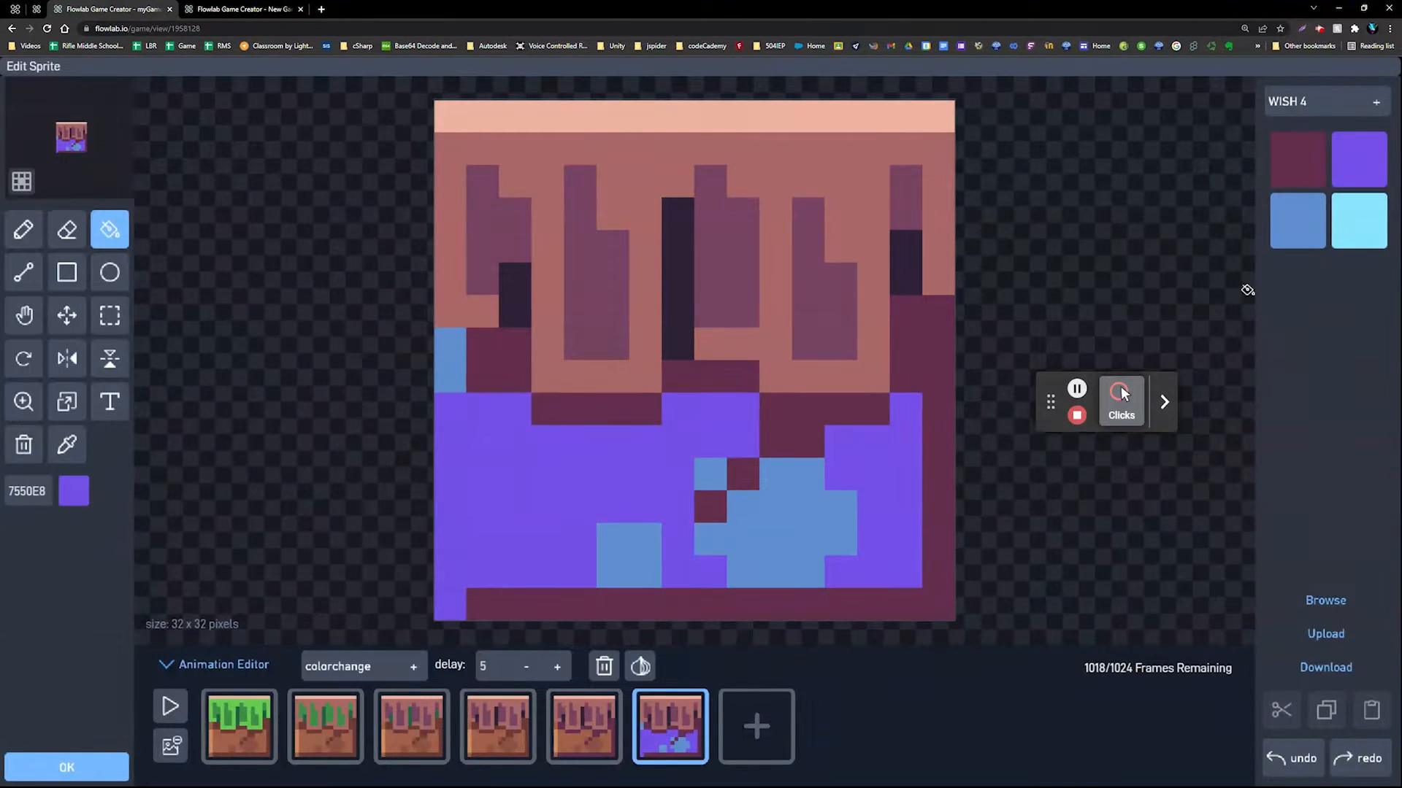
Undo all purple and blue fills in the sixth frame.
{"action": "key", "text": "ctrl+z"}
{"action": "key", "text": "ctrl+z"}
{"action": "key", "text": "ctrl+z"}
{"action": "key", "text": "ctrl+z"}
{"action": "key", "text": "ctrl+z"}
{"action": "key", "text": "ctrl+z"}
{"action": "key", "text": "ctrl+z"}
{"action": "key", "text": "ctrl+z"}
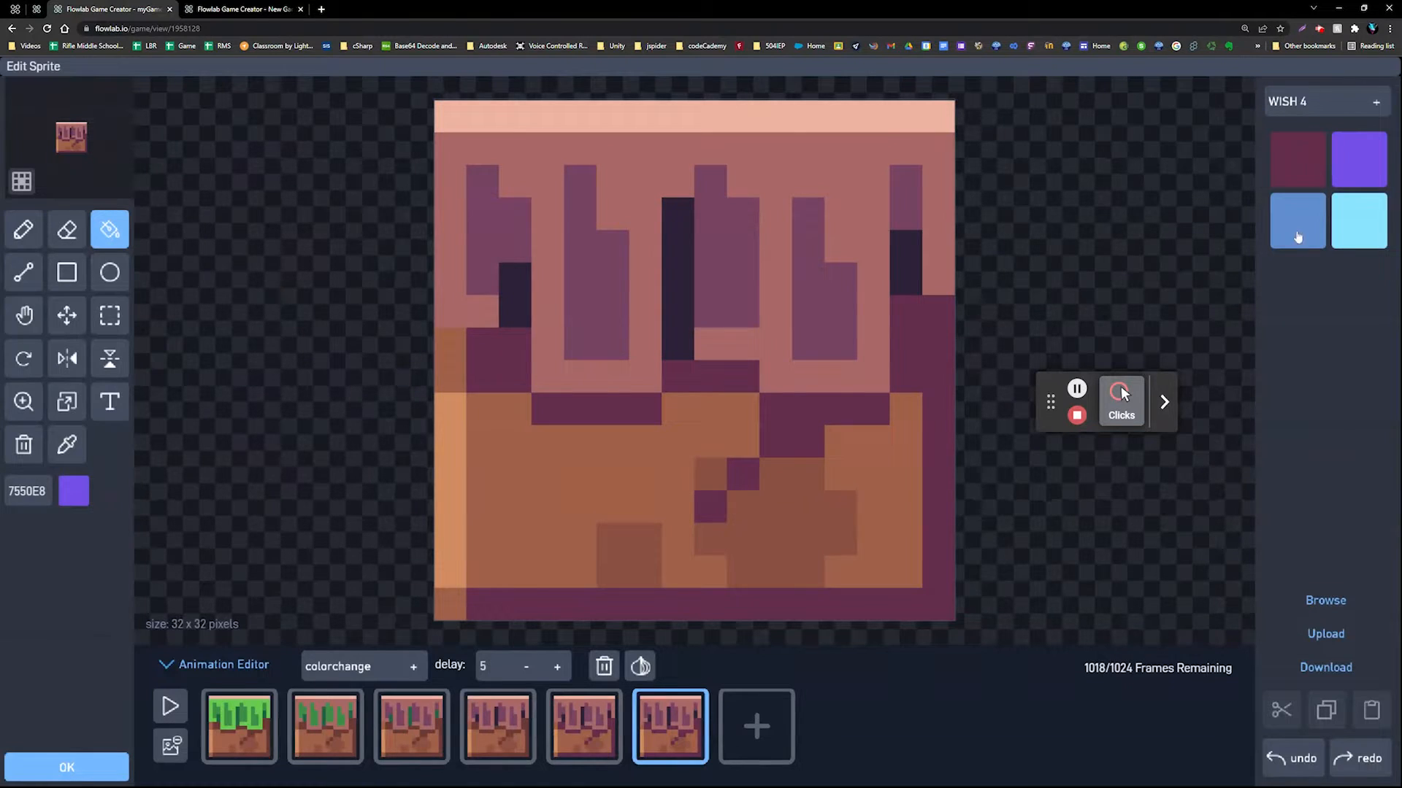
Fill the darker dirt patches and the small brown block under the grass edge with purple 7550E8 and add a seventh frame.
{"action": "left_click", "coordinate": [876, 443]}
{"action": "key", "text": "ctrl+z"}
{"action": "left_click", "coordinate": [789, 465]}
{"action": "left_click", "coordinate": [702, 471]}
{"action": "left_click", "coordinate": [436, 365]}
{"action": "left_click", "coordinate": [628, 555]}
{"action": "left_click", "coordinate": [756, 726]}
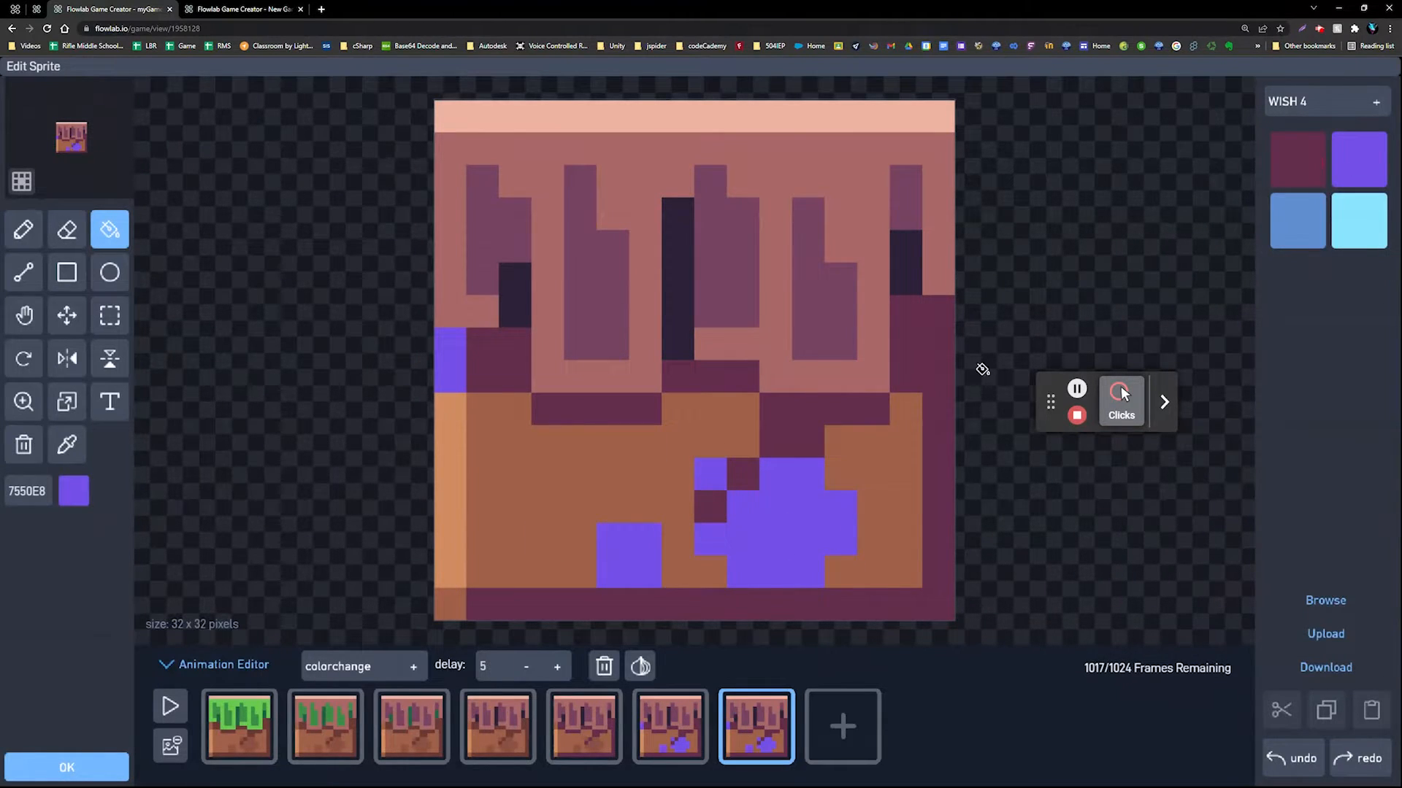
Fill the seventh frame's brown dirt and corner pixel with blue 608FCF and the light orange side strip with 622E4C.
{"action": "left_click", "coordinate": [1297, 220]}
{"action": "left_click", "coordinate": [873, 474]}
{"action": "left_click", "coordinate": [641, 448]}
{"action": "left_click", "coordinate": [444, 595]}
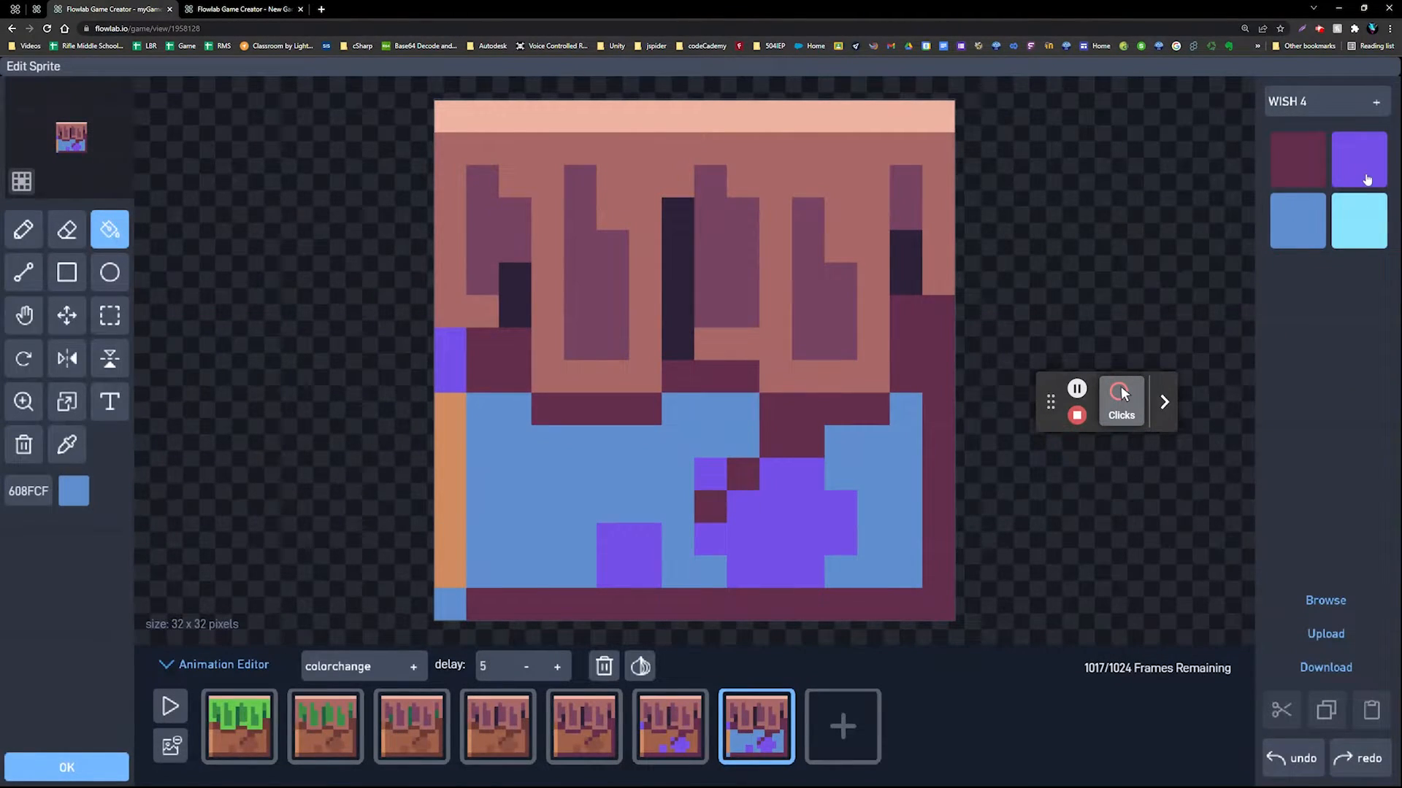
{"action": "left_click", "coordinate": [1306, 169]}
{"action": "left_click", "coordinate": [449, 496]}
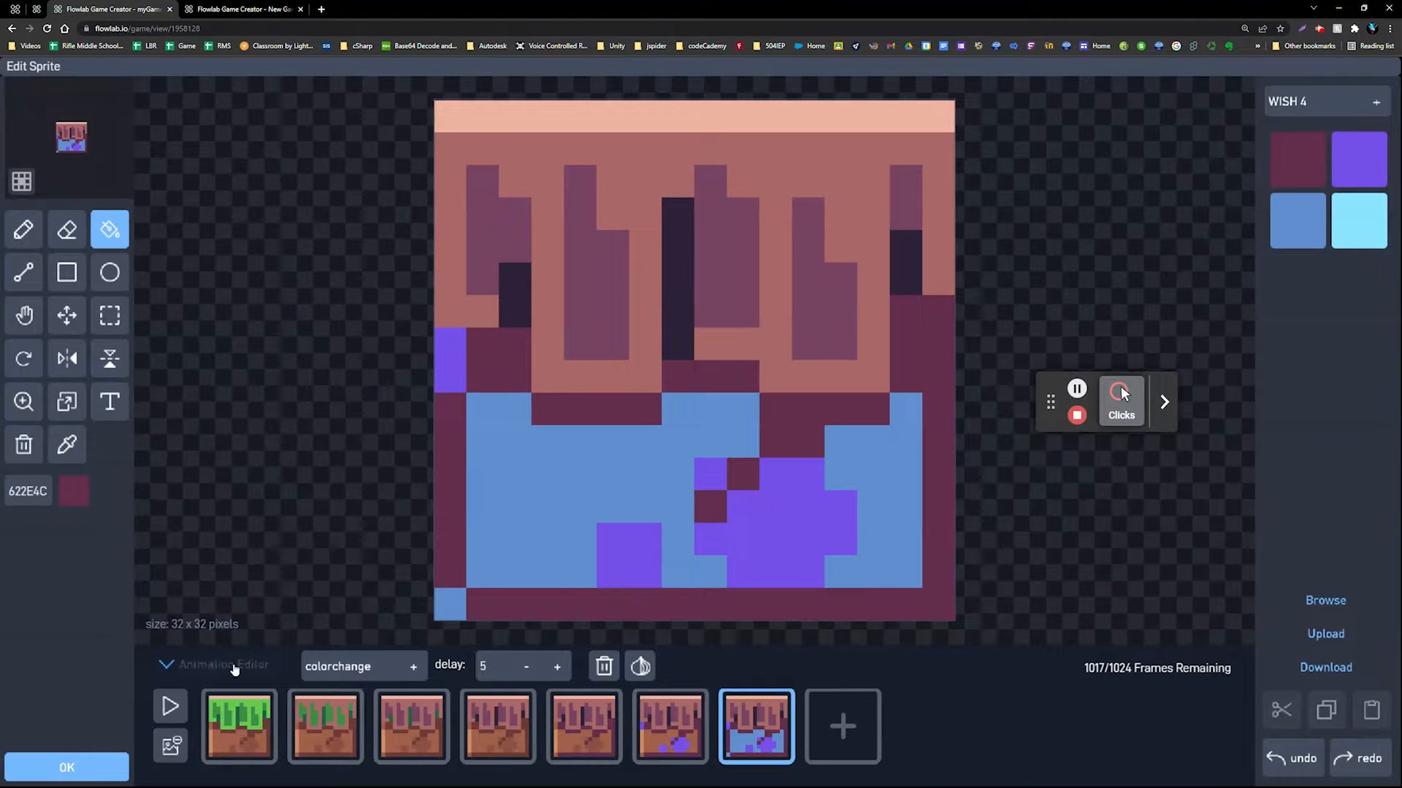
Preview the colorchange animation, set its delay to 1 and save the sprite.
{"action": "left_click", "coordinate": [151, 707]}
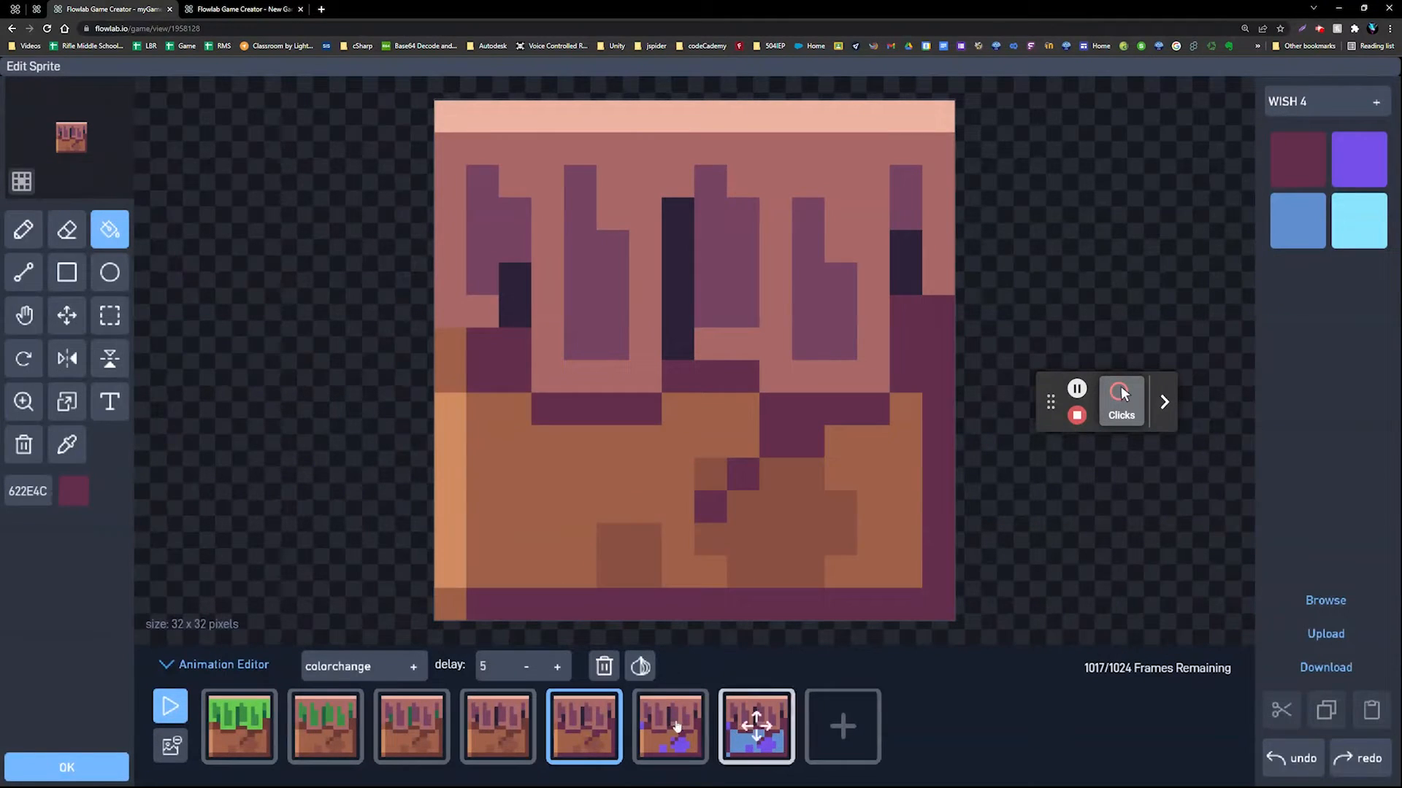
{"action": "left_click", "coordinate": [526, 666]}
{"action": "left_click", "coordinate": [526, 666]}
{"action": "left_click", "coordinate": [525, 667]}
{"action": "left_click", "coordinate": [526, 667]}
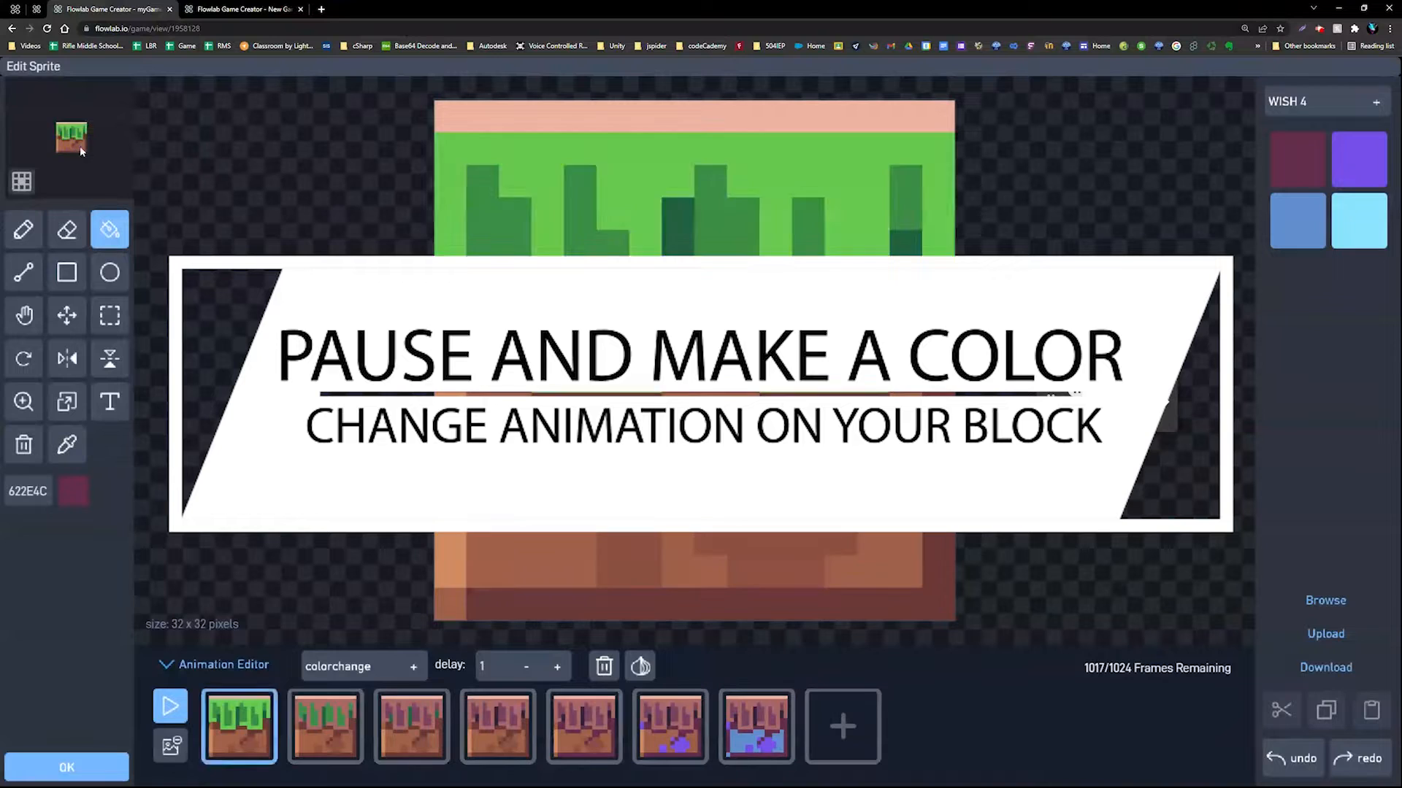
{"action": "left_click", "coordinate": [66, 767]}
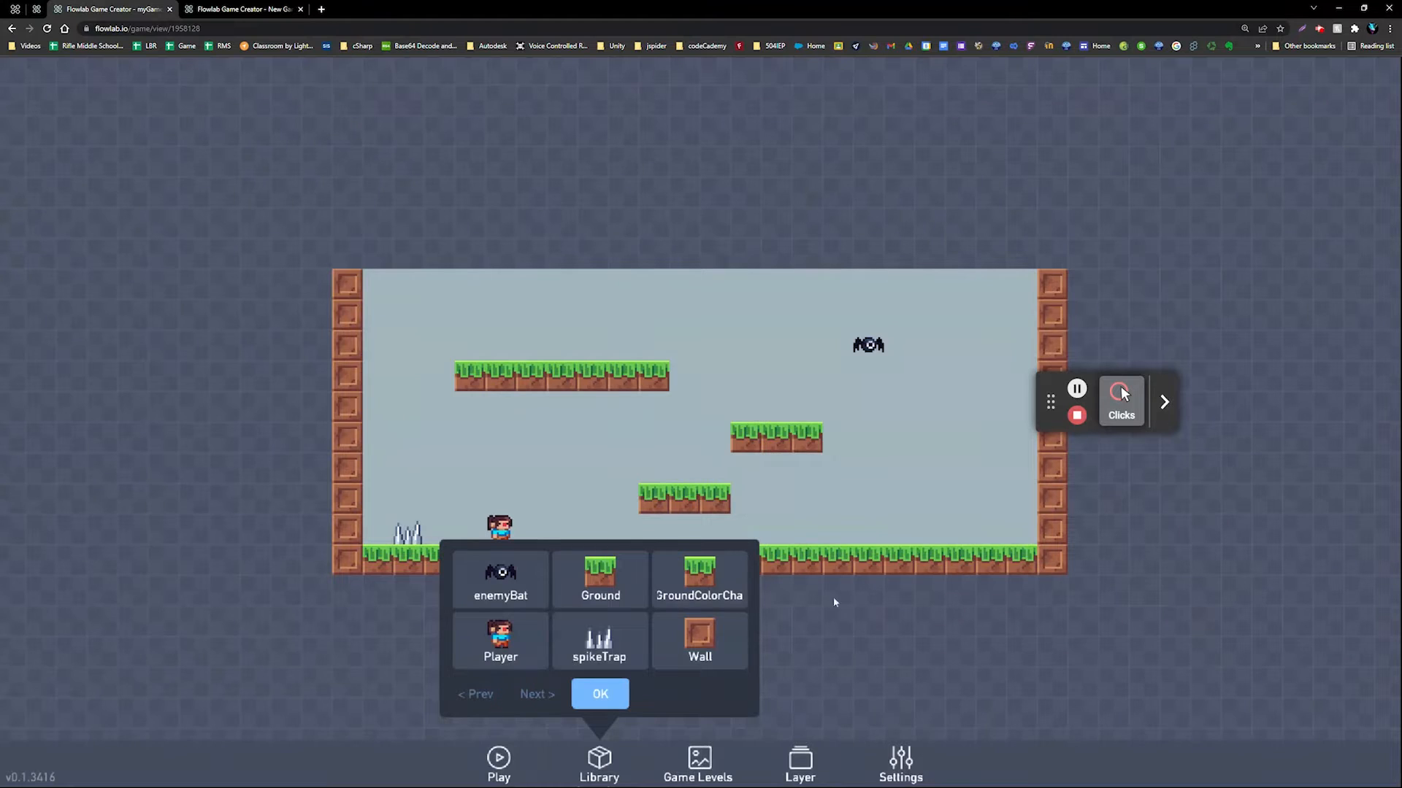
Open the behaviors of the GroundColorChange object from the library.
{"action": "left_click", "coordinate": [703, 580]}
{"action": "left_click", "coordinate": [703, 578]}
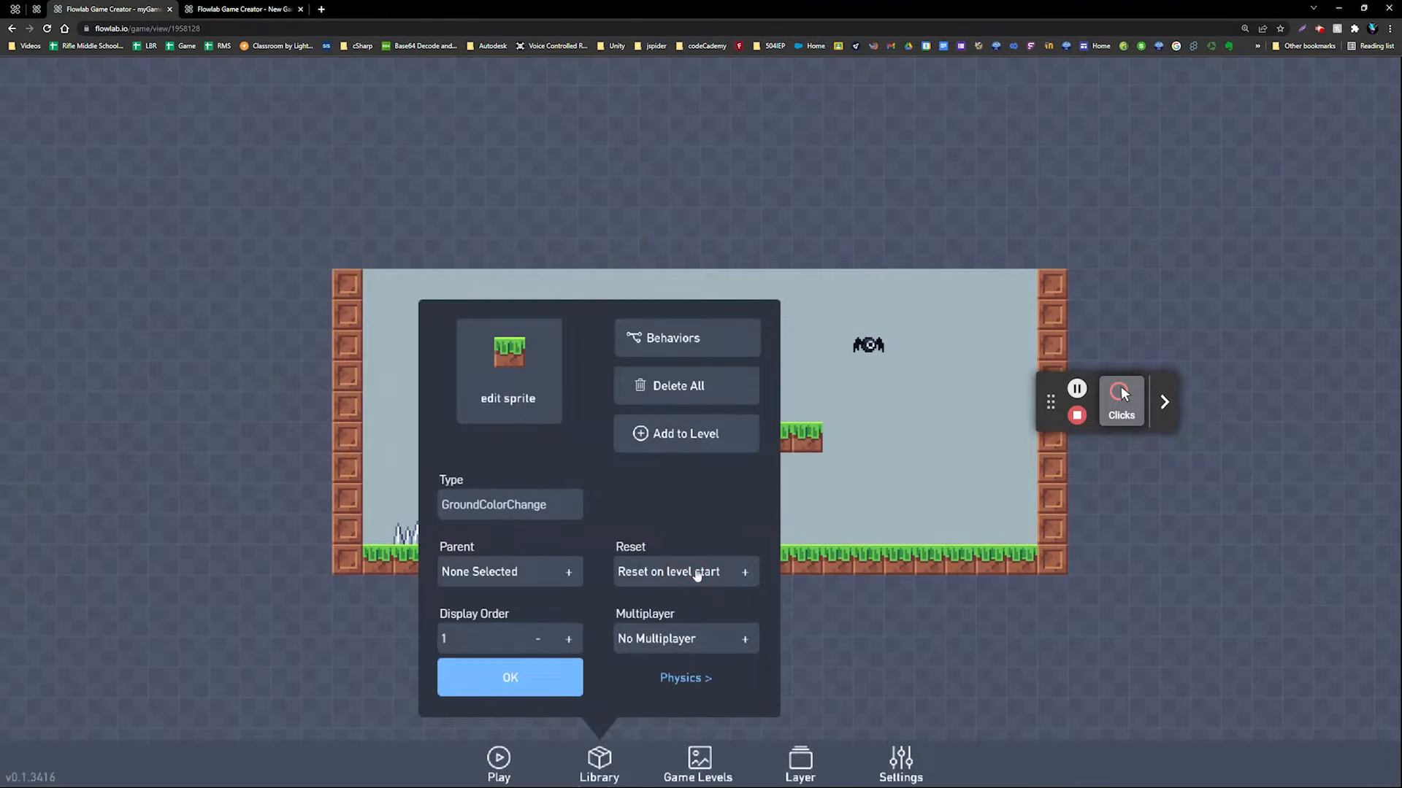
{"action": "left_click", "coordinate": [578, 771]}
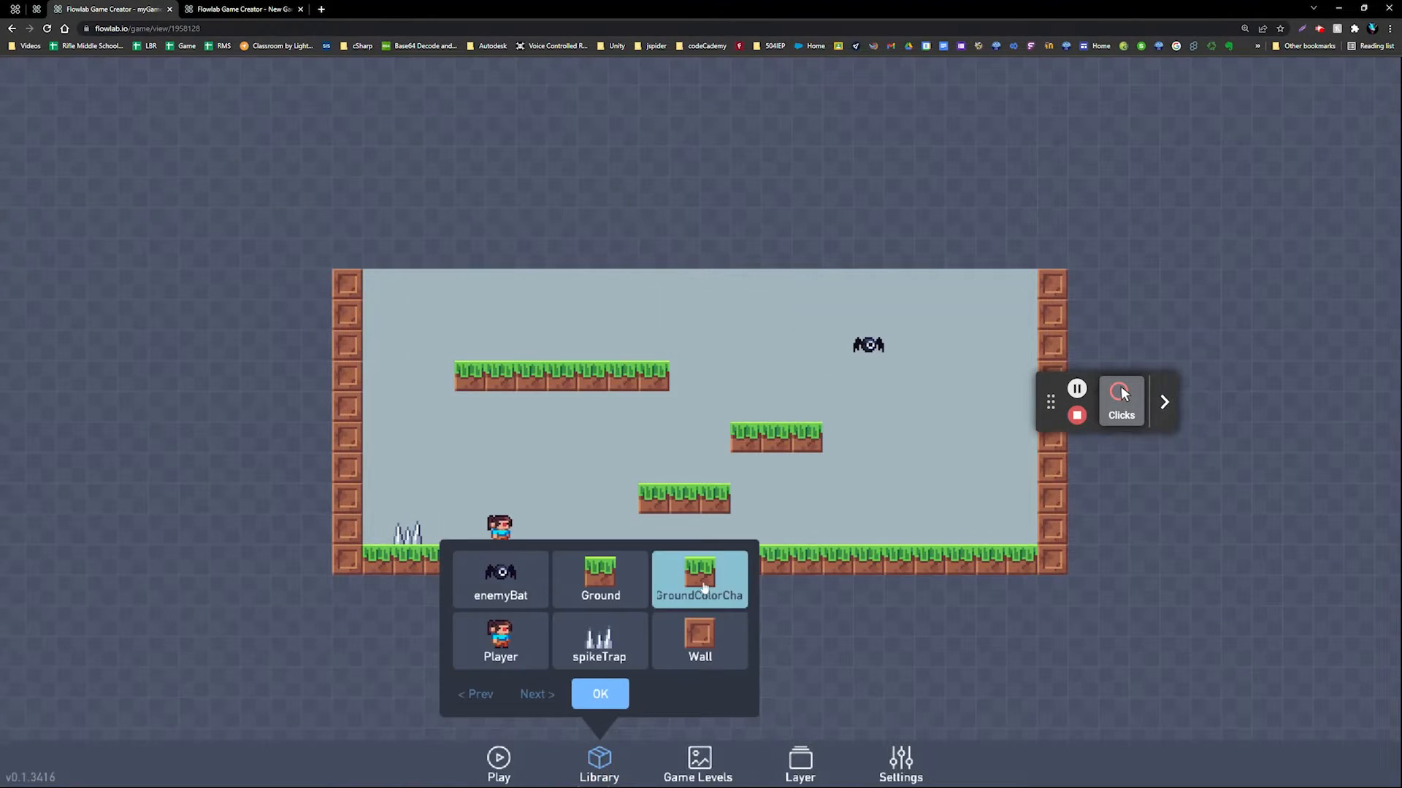
{"action": "left_click", "coordinate": [704, 584]}
{"action": "left_click", "coordinate": [688, 338]}
{"action": "left_click_drag", "start_coordinate": [1050, 402], "coordinate": [1097, 157]}
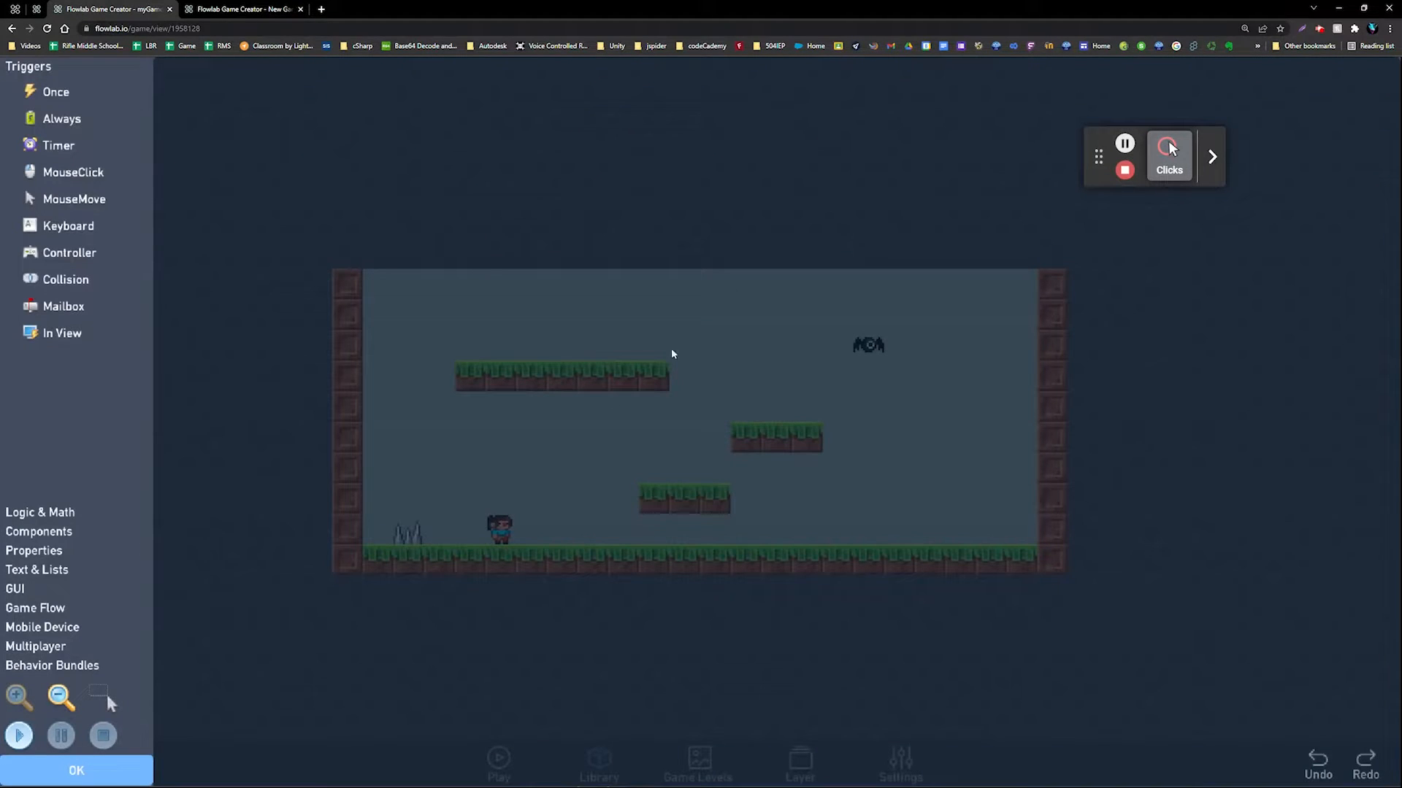
Add a Collision trigger above the level and set it to react to the Player type.
{"action": "left_click", "coordinate": [32, 287]}
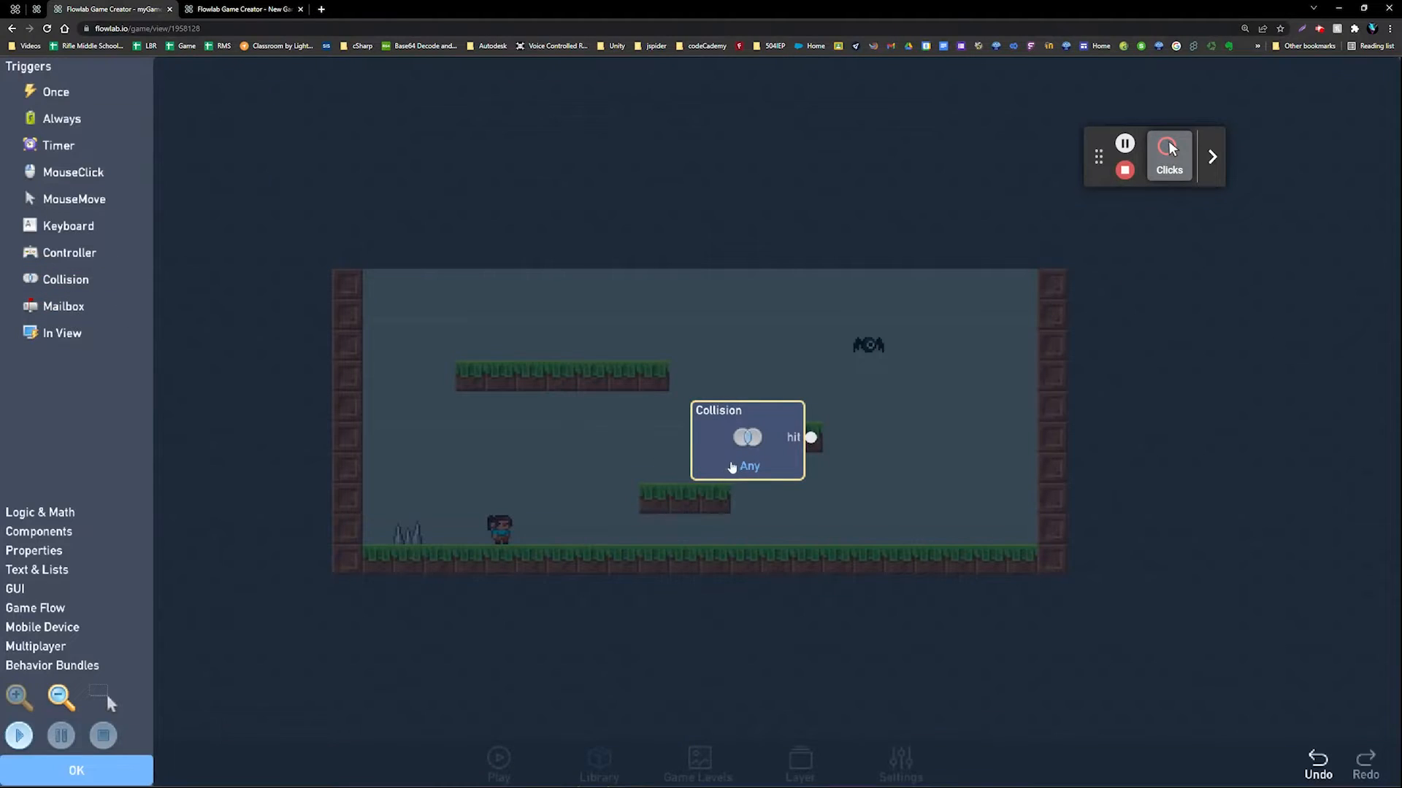
{"action": "left_click_drag", "start_coordinate": [732, 468], "coordinate": [436, 245]}
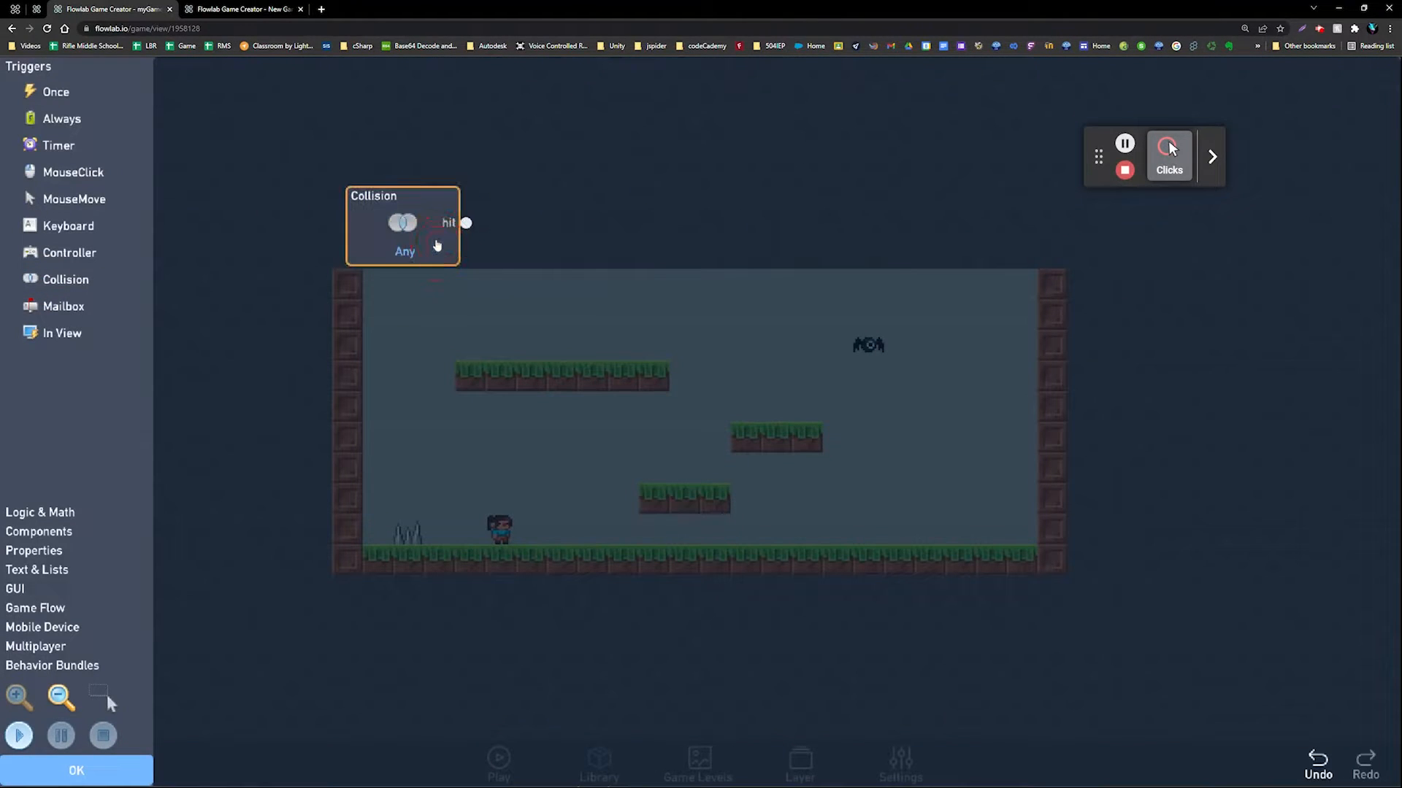
{"action": "left_click", "coordinate": [394, 218]}
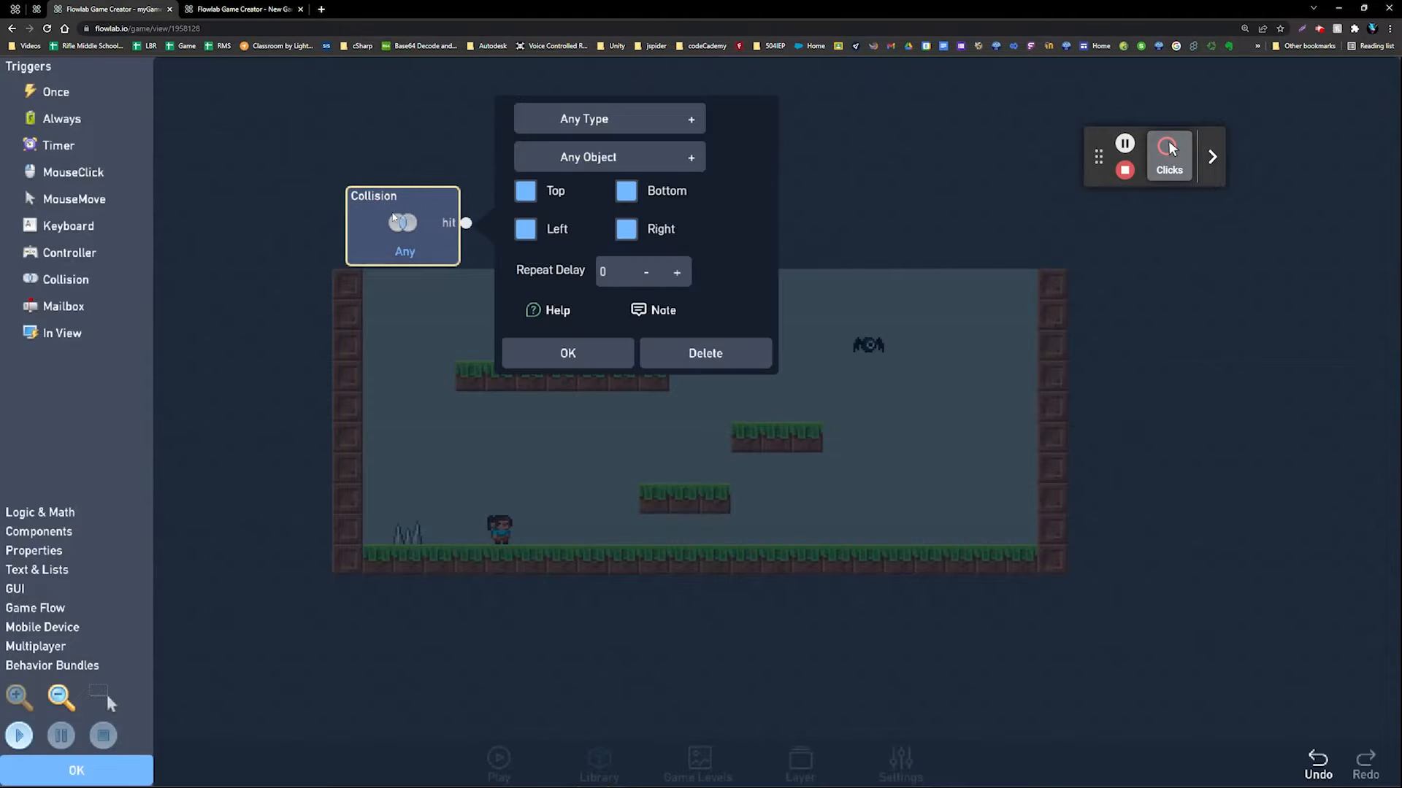
{"action": "left_click", "coordinate": [569, 126]}
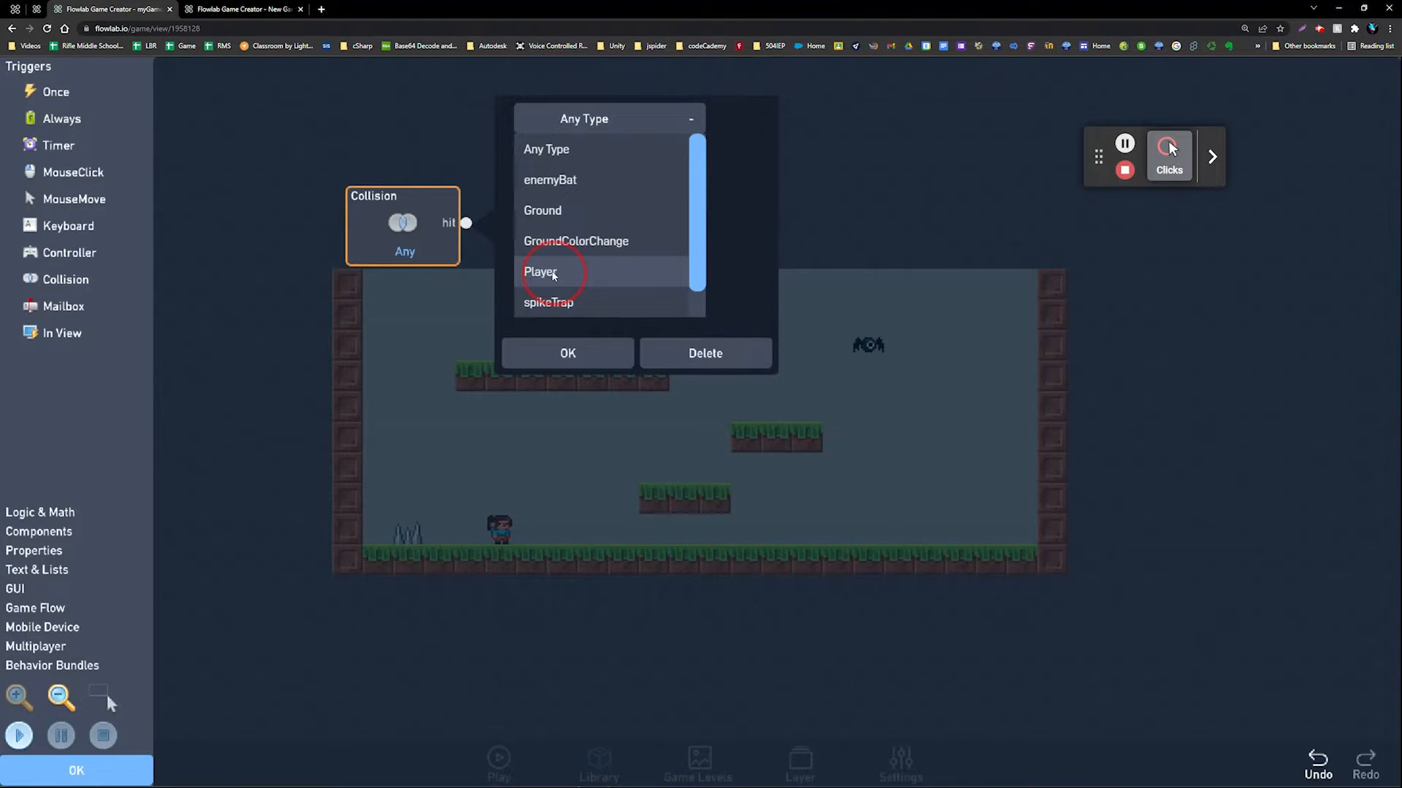
{"action": "left_click", "coordinate": [555, 272]}
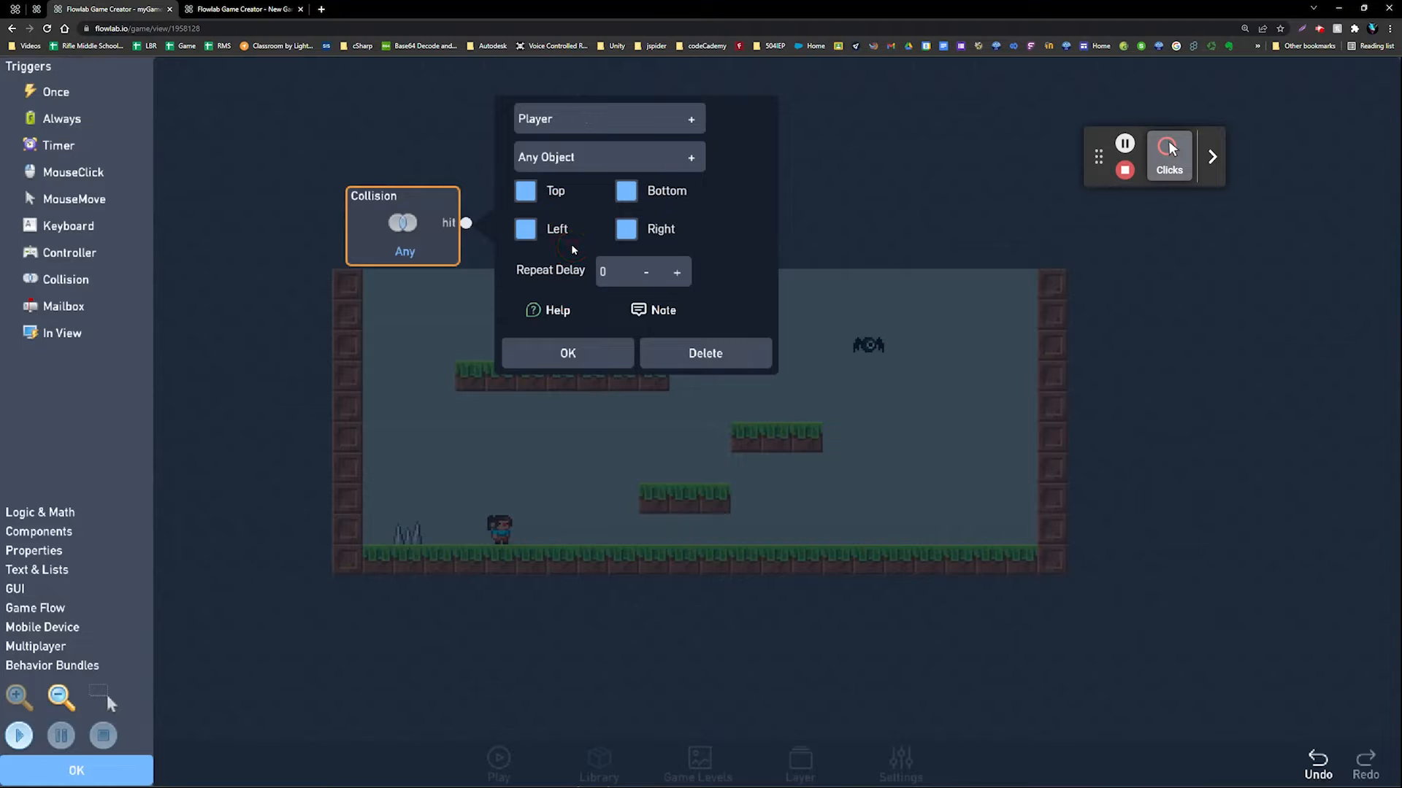
{"action": "left_click", "coordinate": [596, 356]}
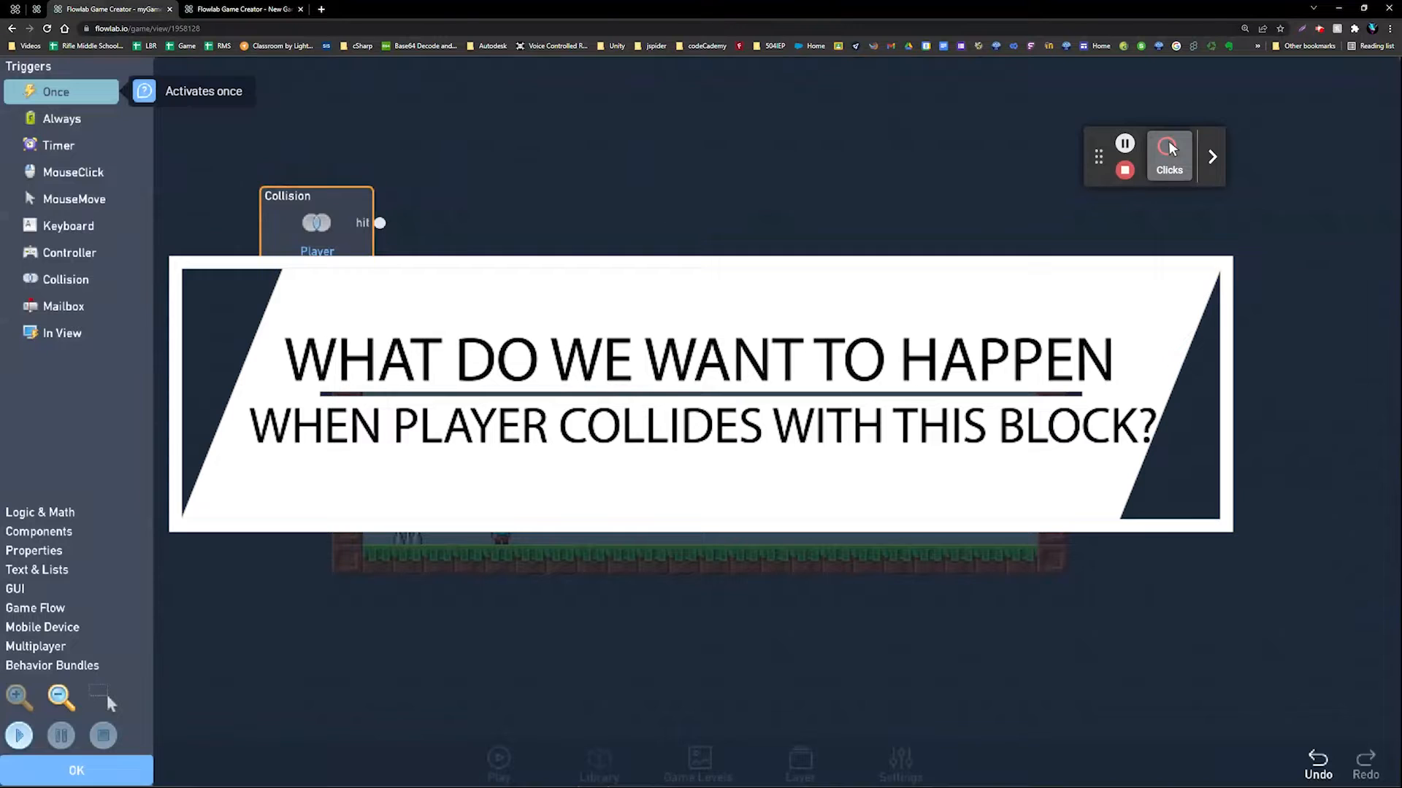
Add an Animation behavior block for colorchange beside the Collision trigger.
{"action": "left_click", "coordinate": [37, 514]}
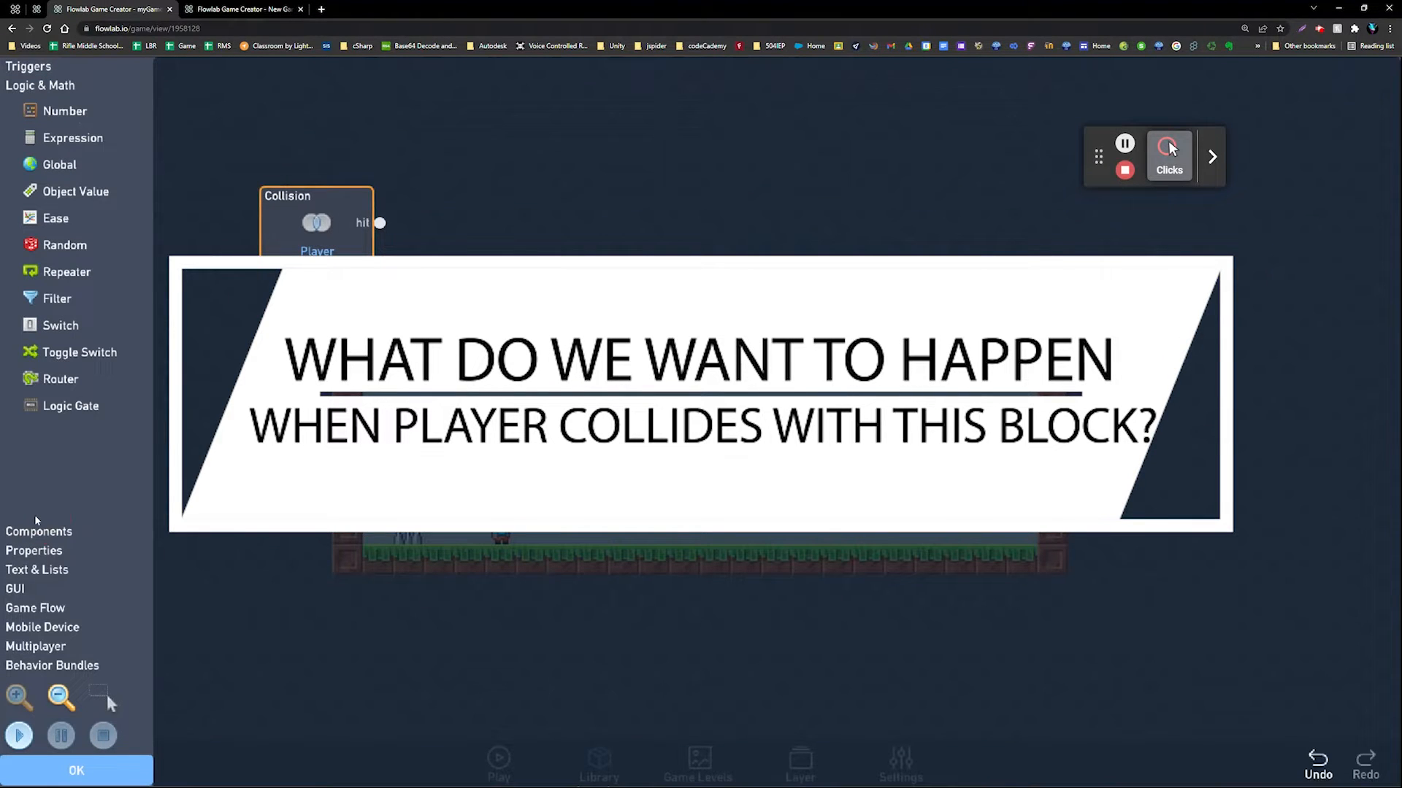
{"action": "left_click", "coordinate": [34, 527]}
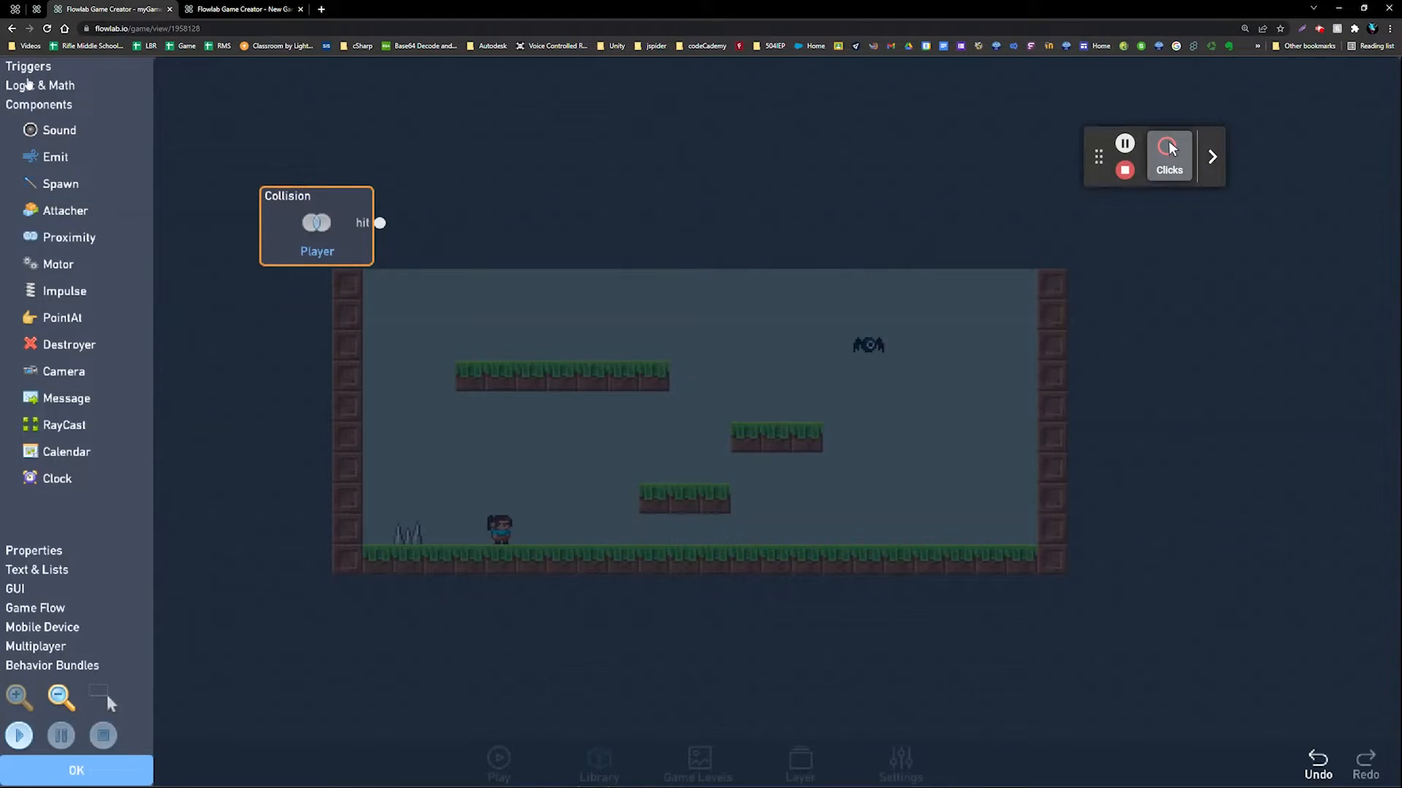
{"action": "left_click", "coordinate": [27, 85]}
{"action": "left_click", "coordinate": [33, 568]}
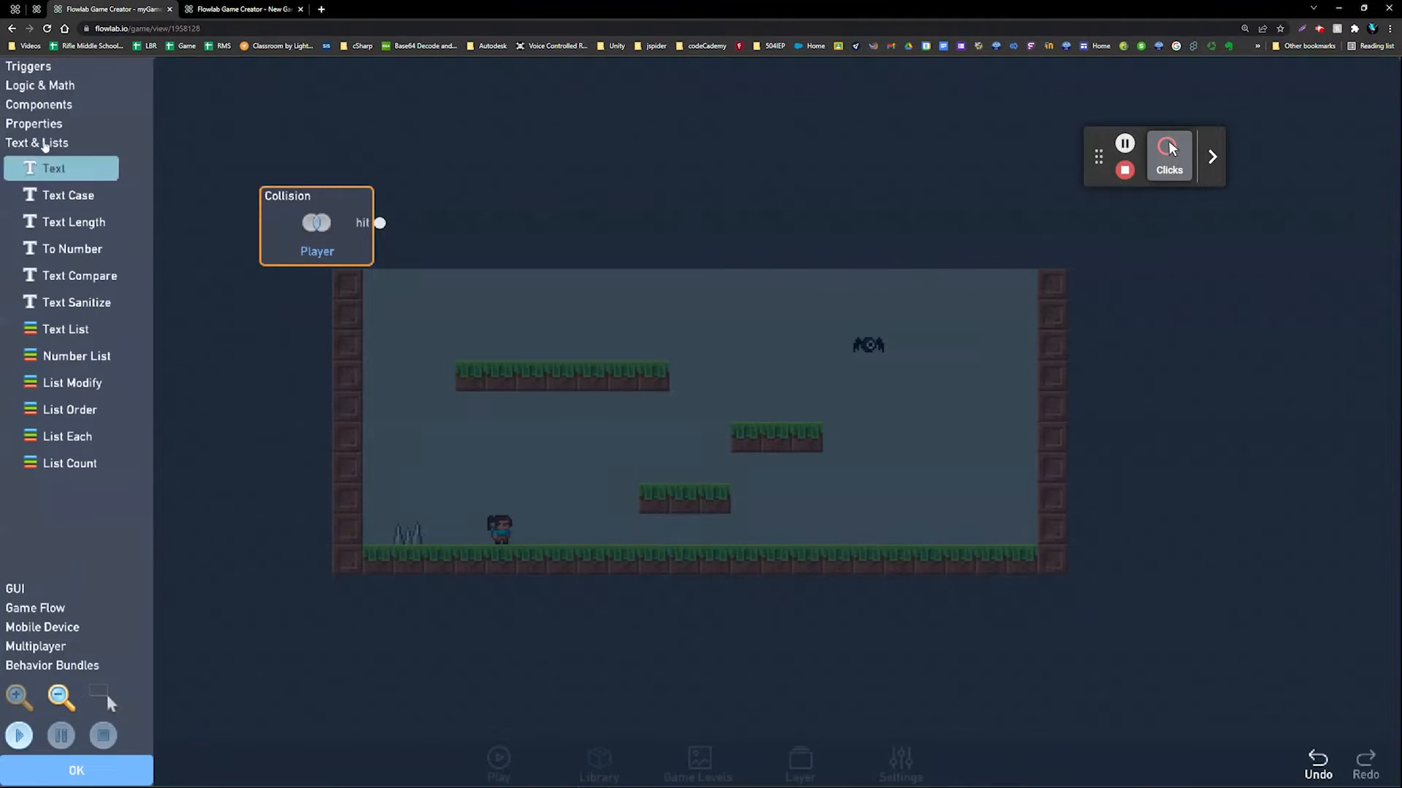
{"action": "left_click", "coordinate": [33, 67]}
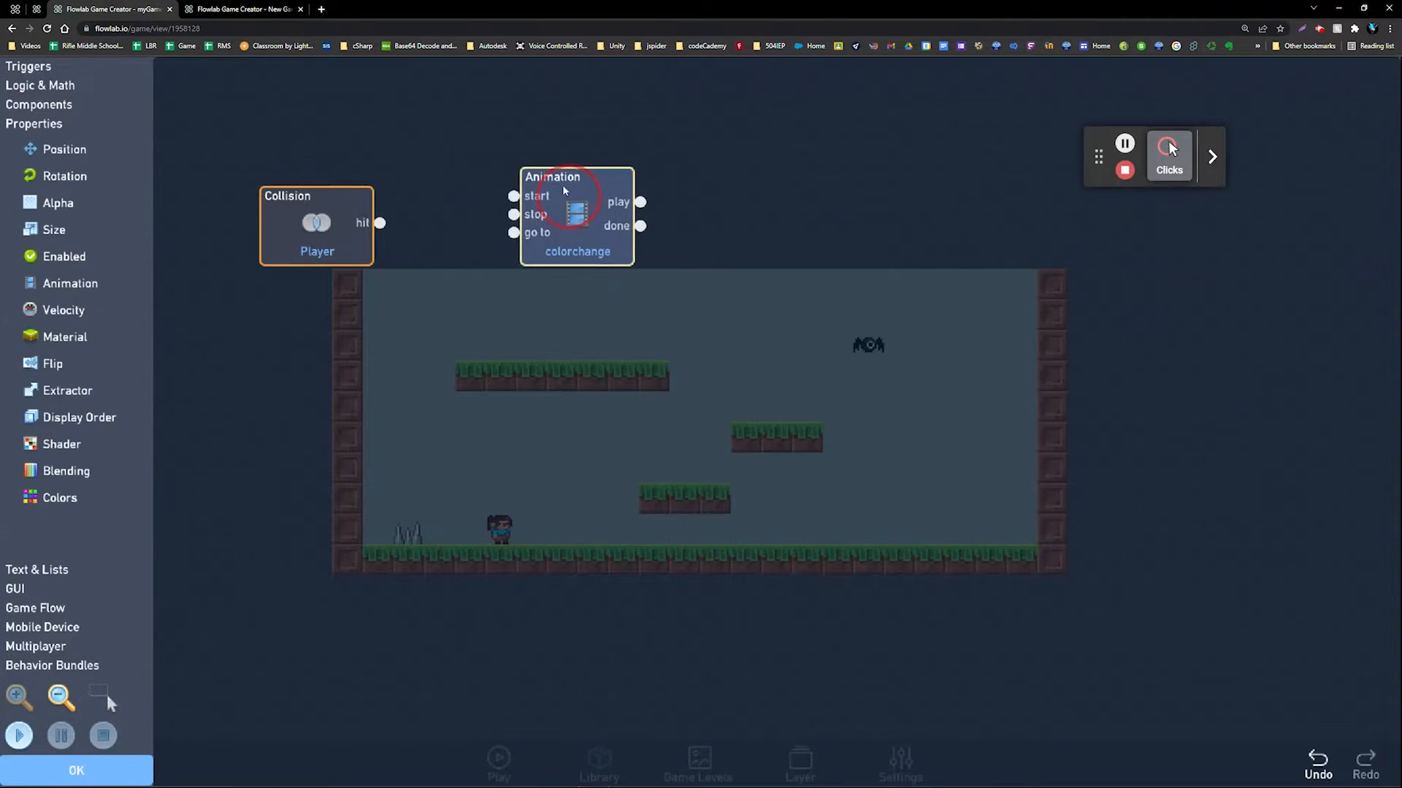
{"action": "left_click_drag", "start_coordinate": [562, 191], "coordinate": [557, 186]}
Make the colorchange Animation stay on its last frame when done and connect the Collision's hit output to its start input.
{"action": "left_click", "coordinate": [564, 206]}
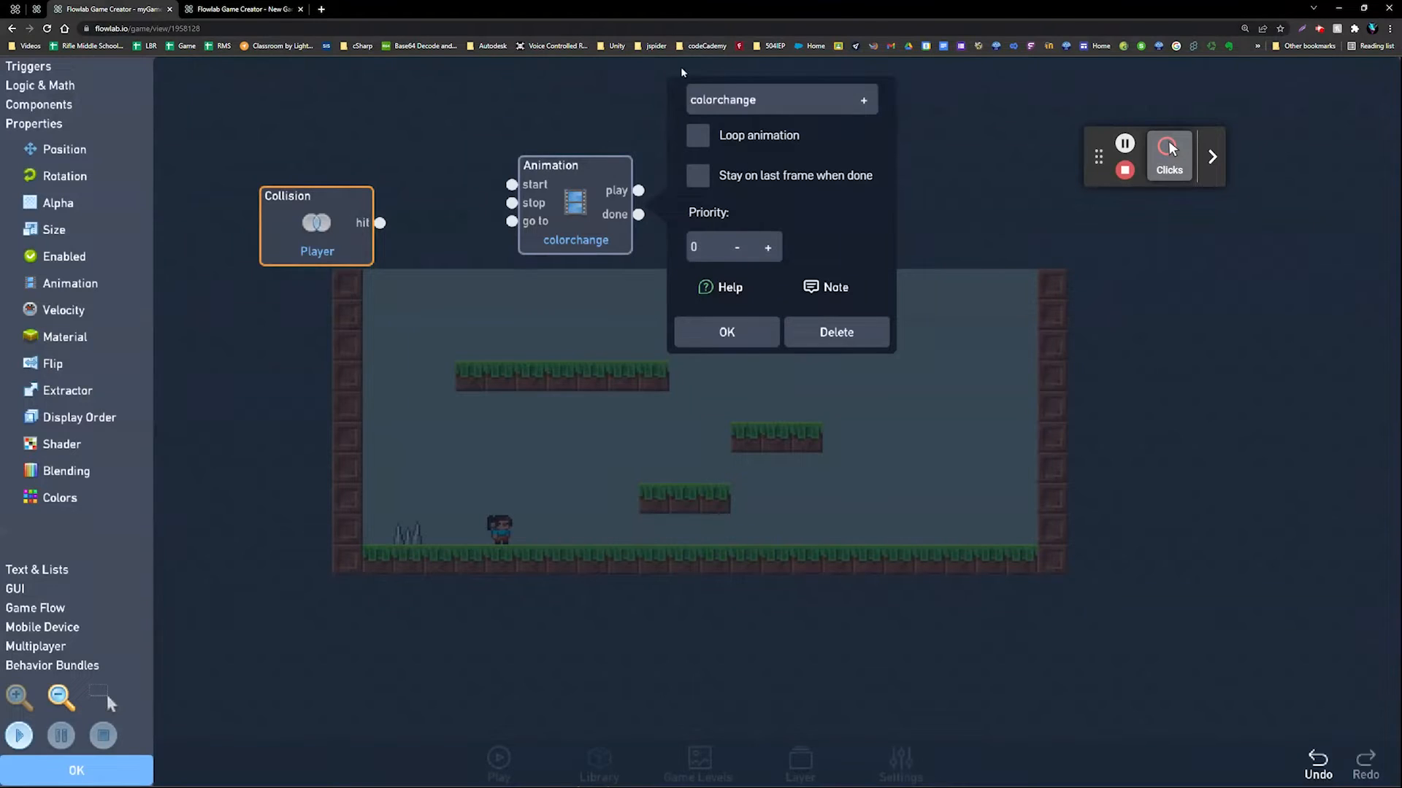
{"action": "left_click", "coordinate": [698, 181]}
{"action": "left_click", "coordinate": [721, 346]}
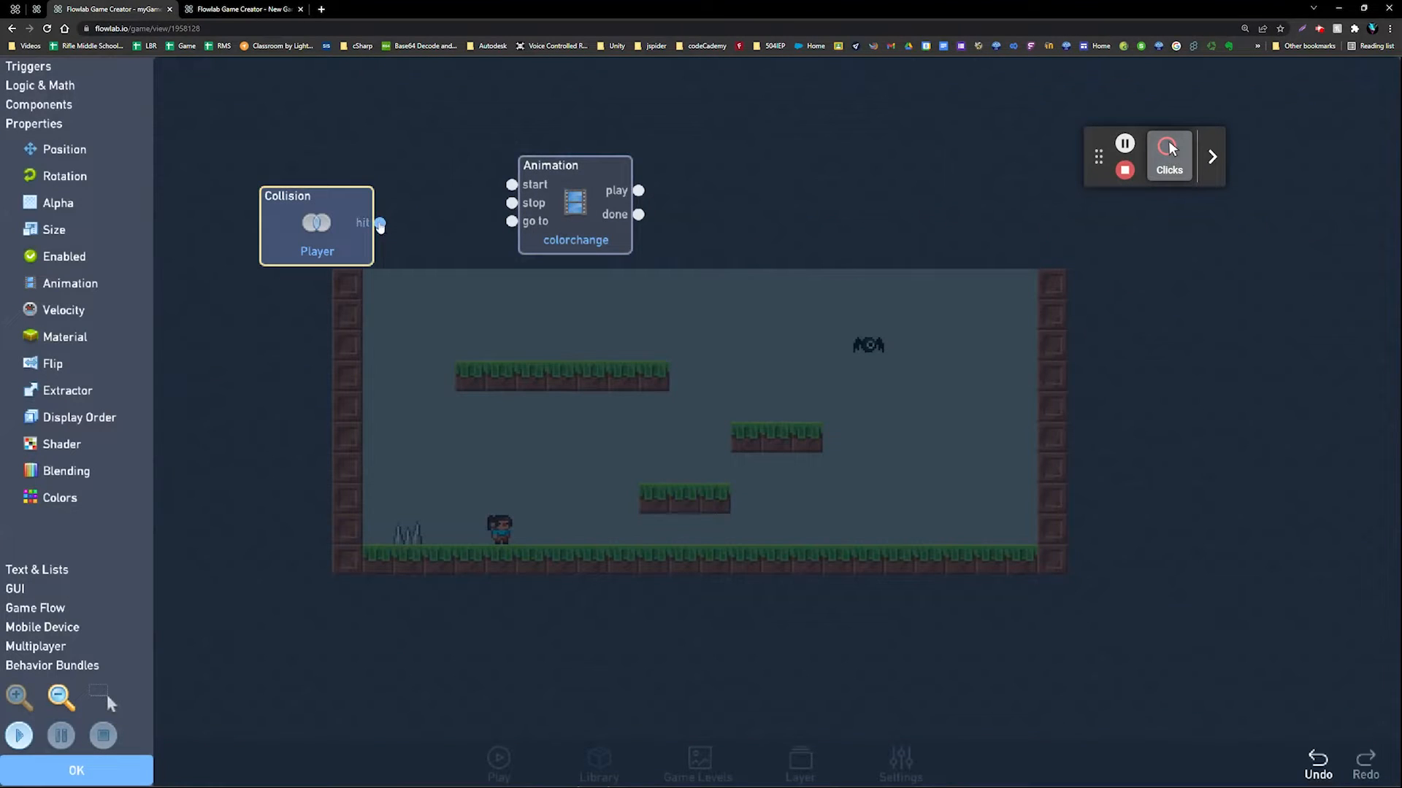
{"action": "left_click_drag", "start_coordinate": [380, 223], "coordinate": [457, 173]}
{"action": "left_click_drag", "start_coordinate": [484, 166], "coordinate": [511, 184]}
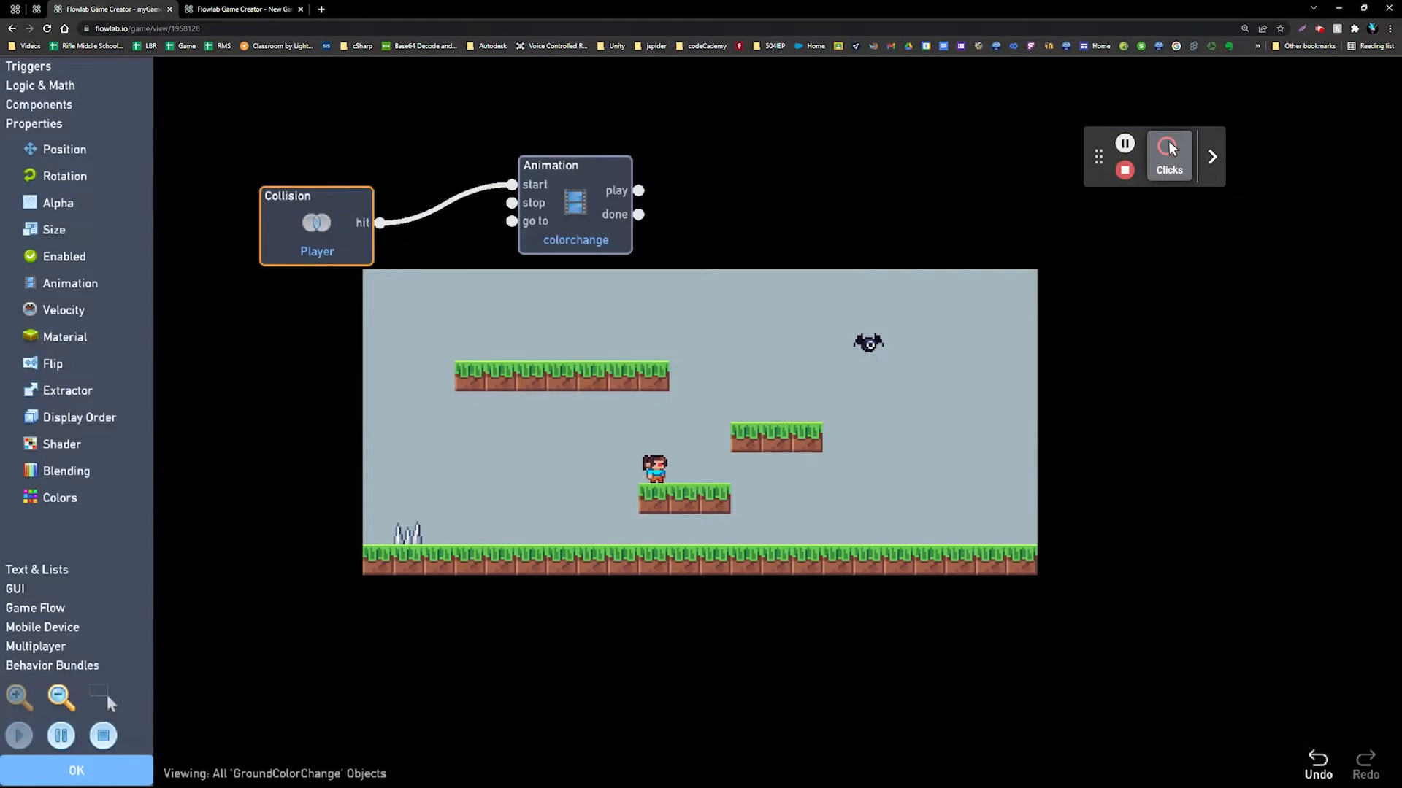
Playtest the level by moving and jumping the player between platforms to check the collision-triggered color change.
{"action": "key", "text": "Up"}
{"action": "key", "text": "Right"}
{"action": "key", "text": "Left"}
{"action": "key", "text": "Right"}
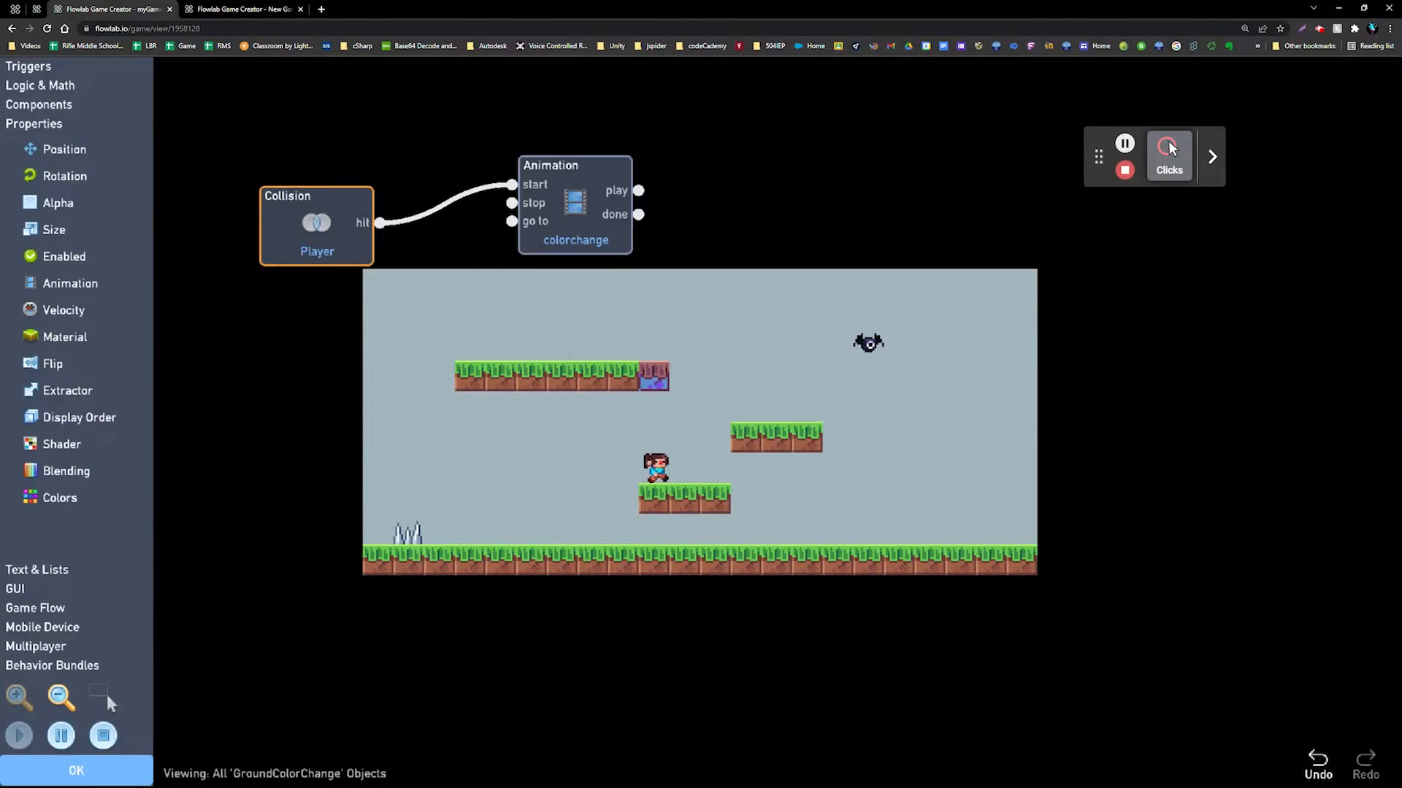
{"action": "key", "text": "Left"}
{"action": "key", "text": "Right"}
{"action": "key", "text": "Up"}
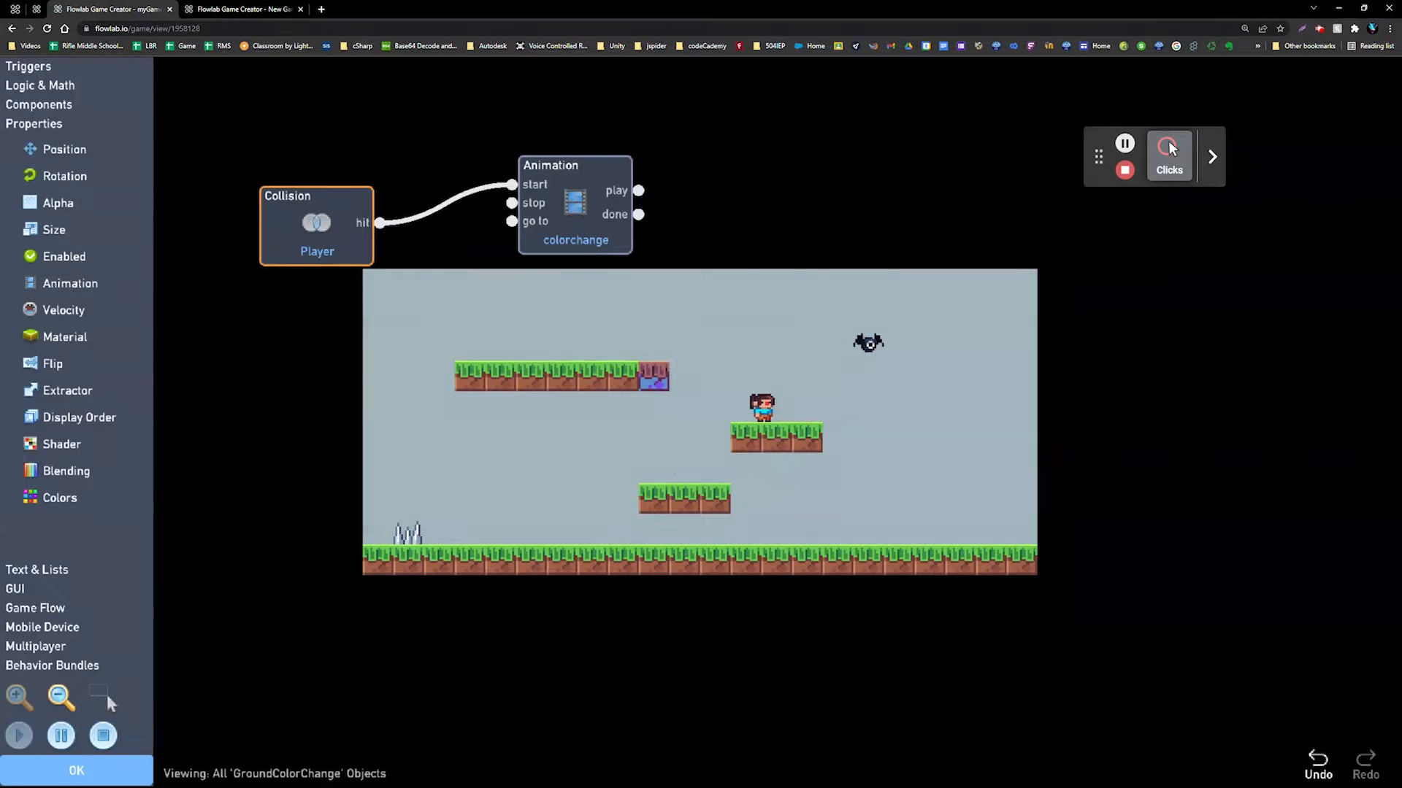
Walk the player back and forth across the upper GroundColorChange platform to check the color change on every tile.
{"action": "key", "text": "Left"}
{"action": "key", "text": "Up"}
{"action": "key", "text": "Left"}
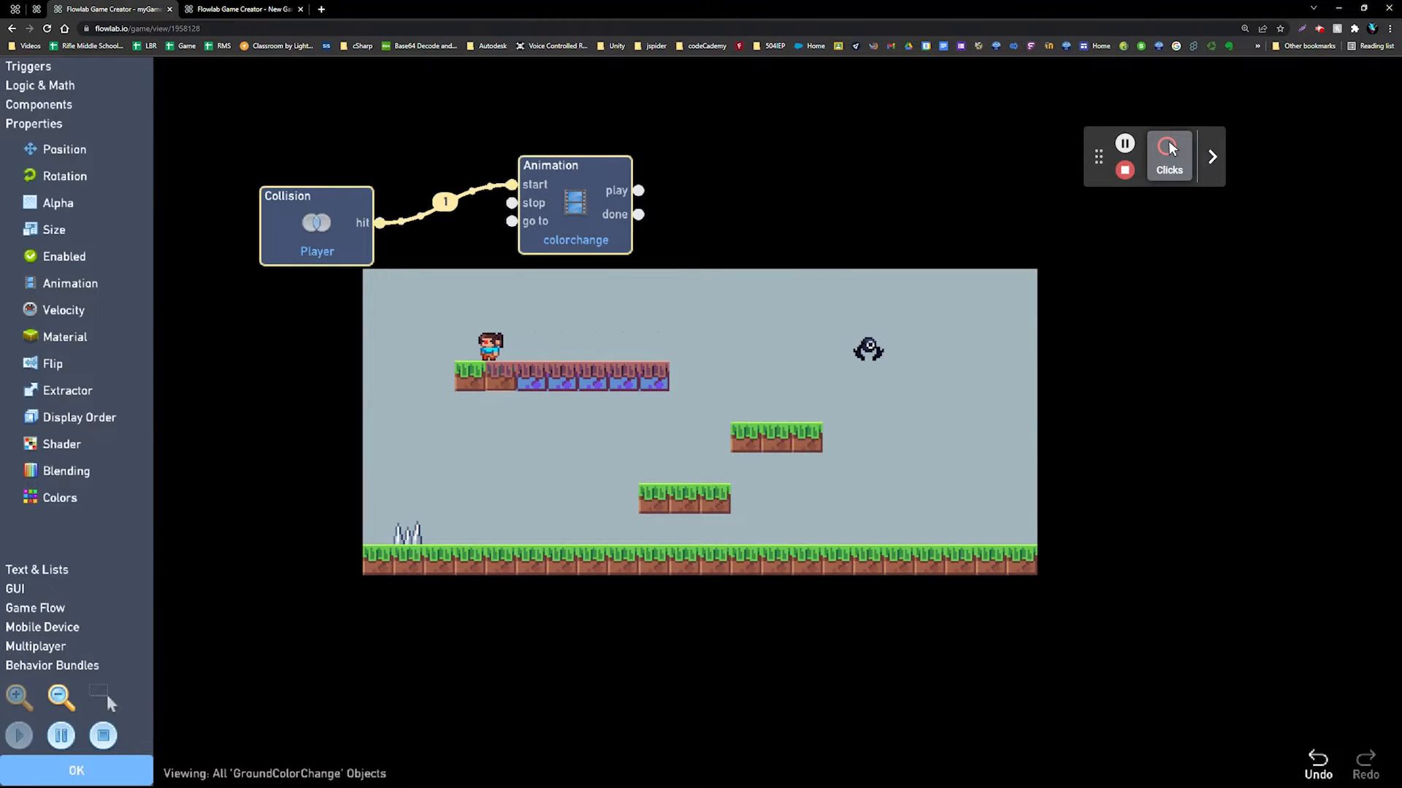
{"action": "key", "text": "Left"}
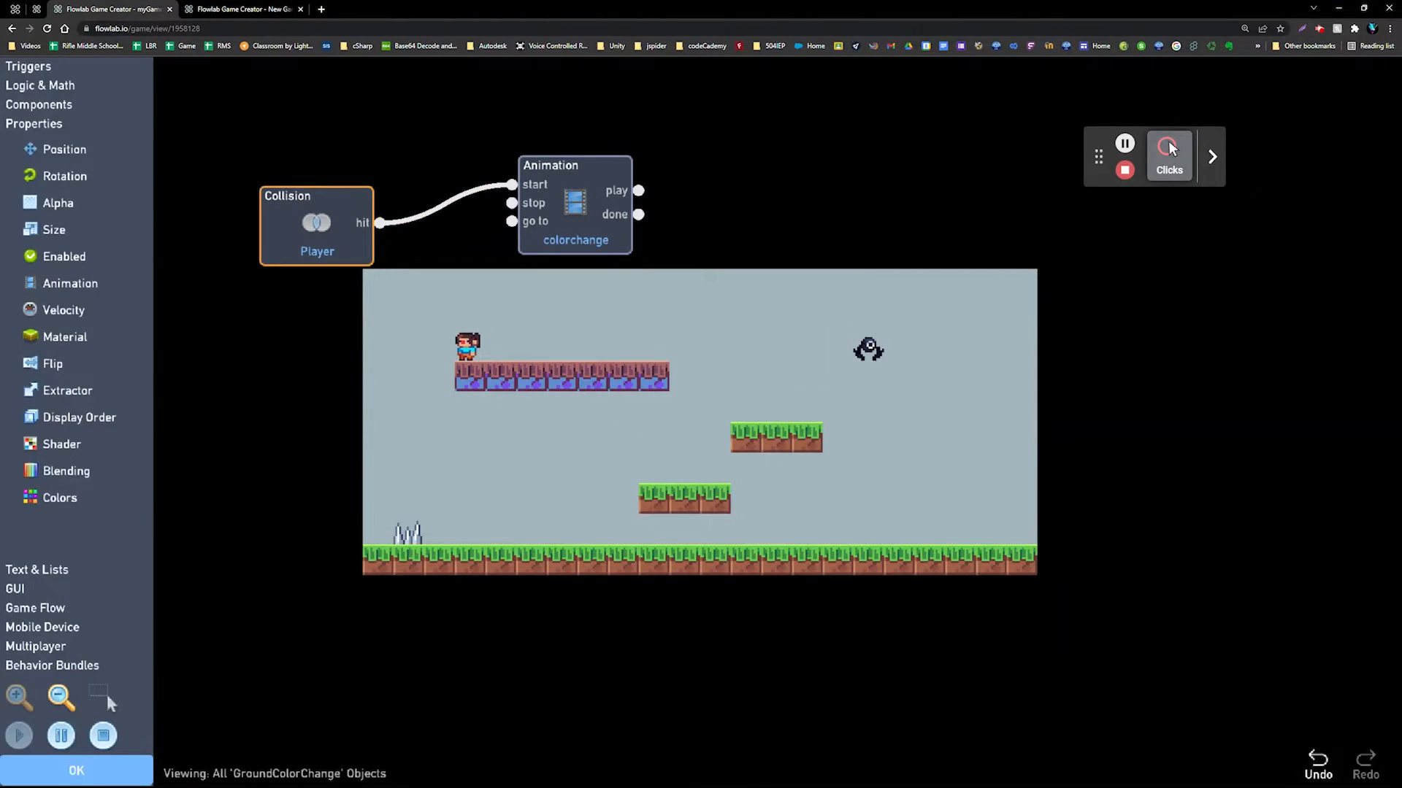
{"action": "key", "text": "Right"}
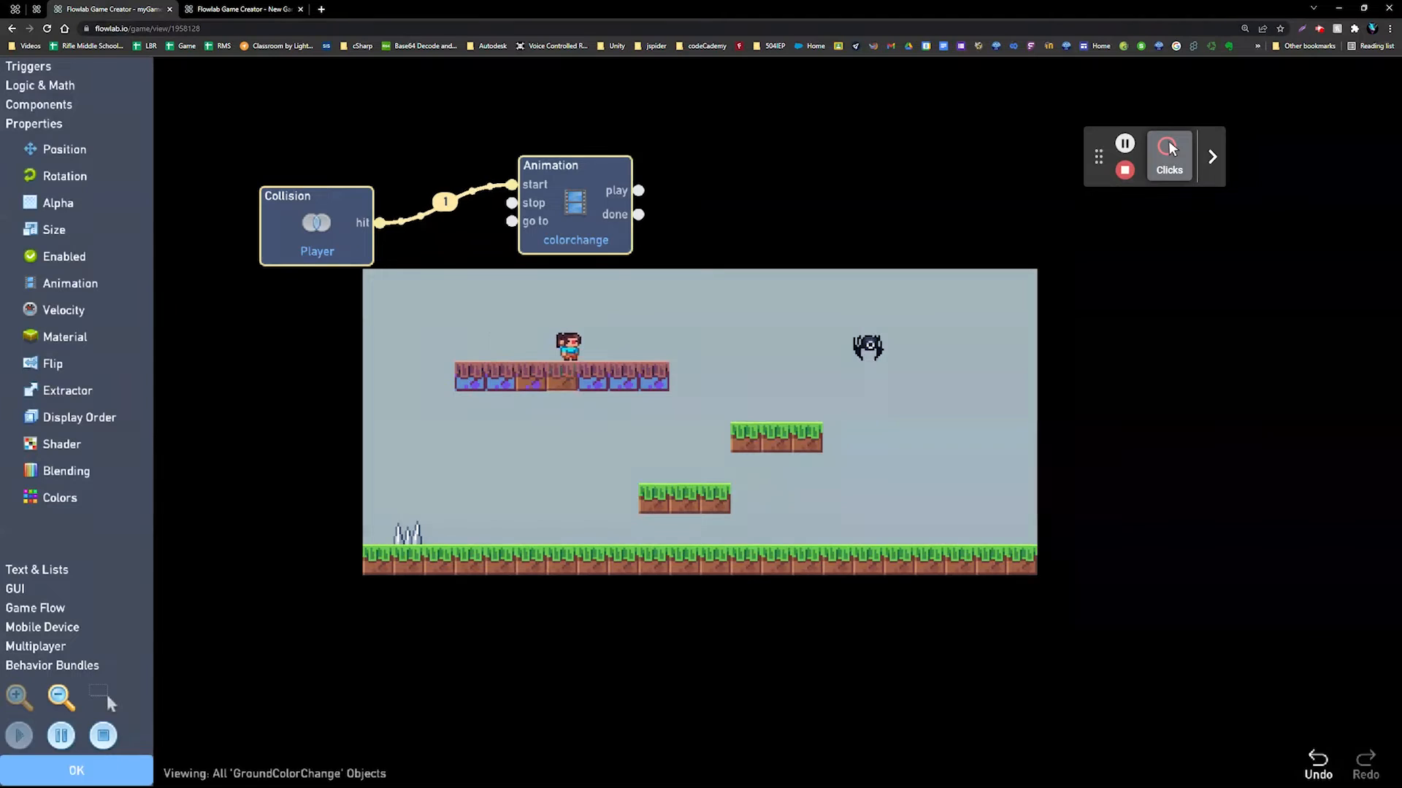
{"action": "key", "text": "Left"}
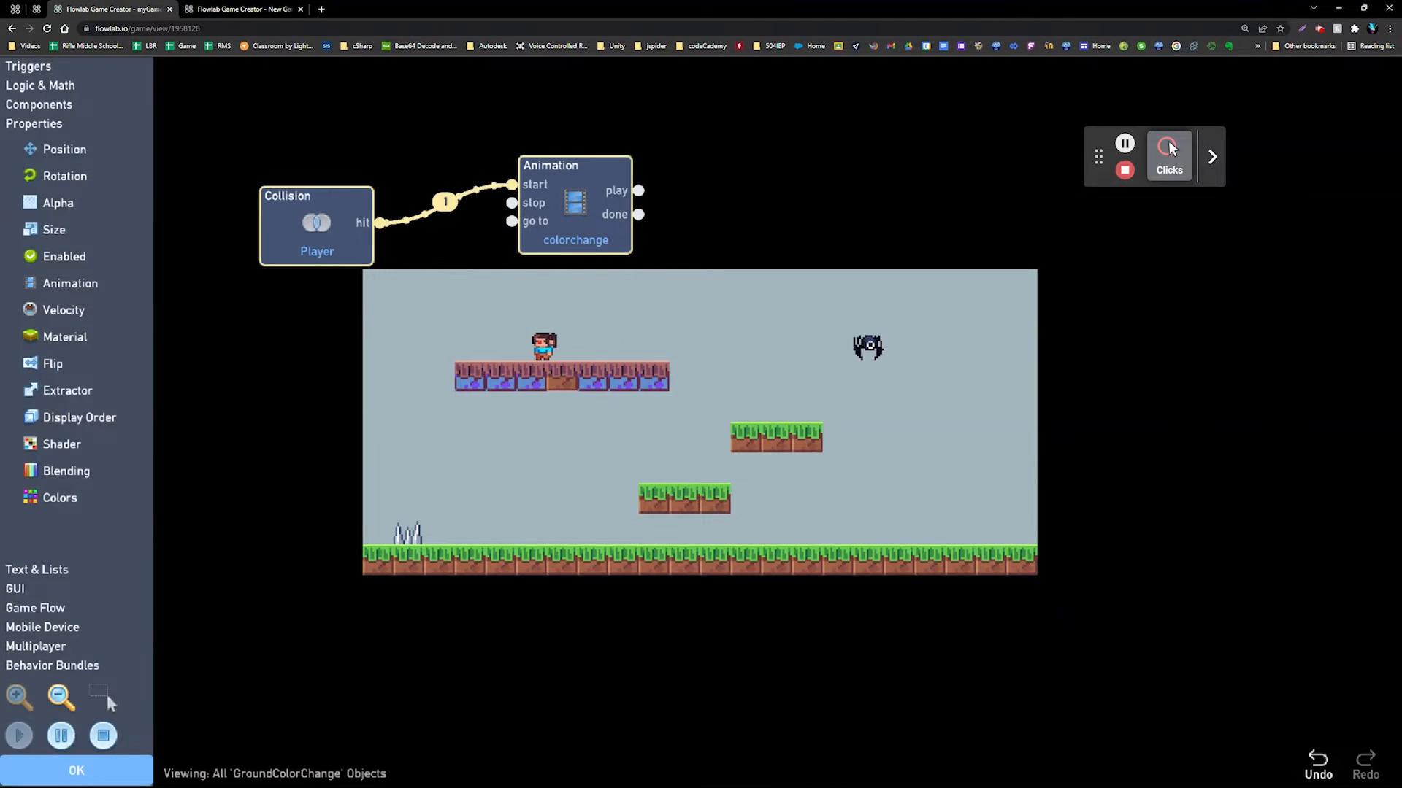
{"action": "key", "text": "Right"}
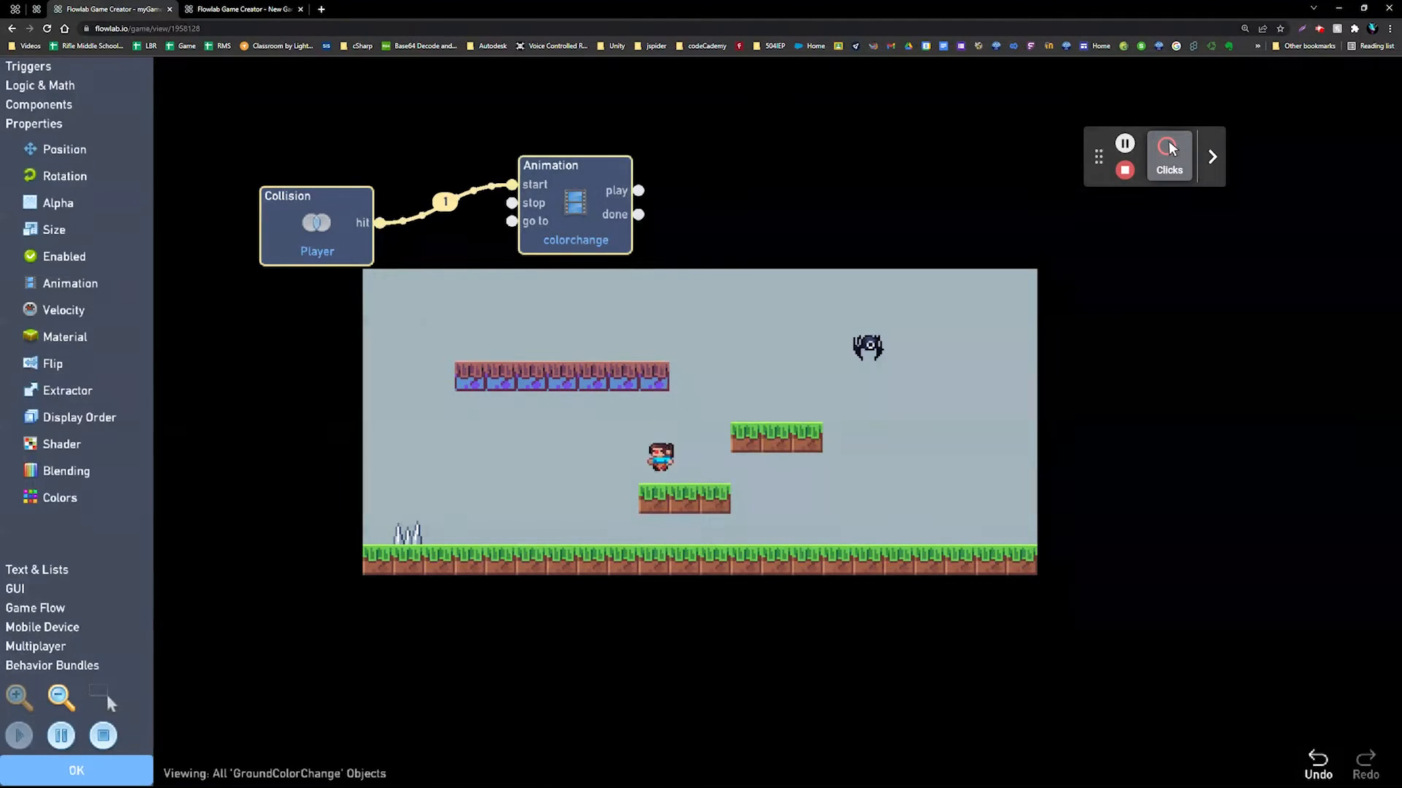
Jump the player back onto the upper platform and pace over the changed tiles to examine how the animation behaves on repeated contact.
{"action": "key", "text": "Up"}
{"action": "key", "text": "Left"}
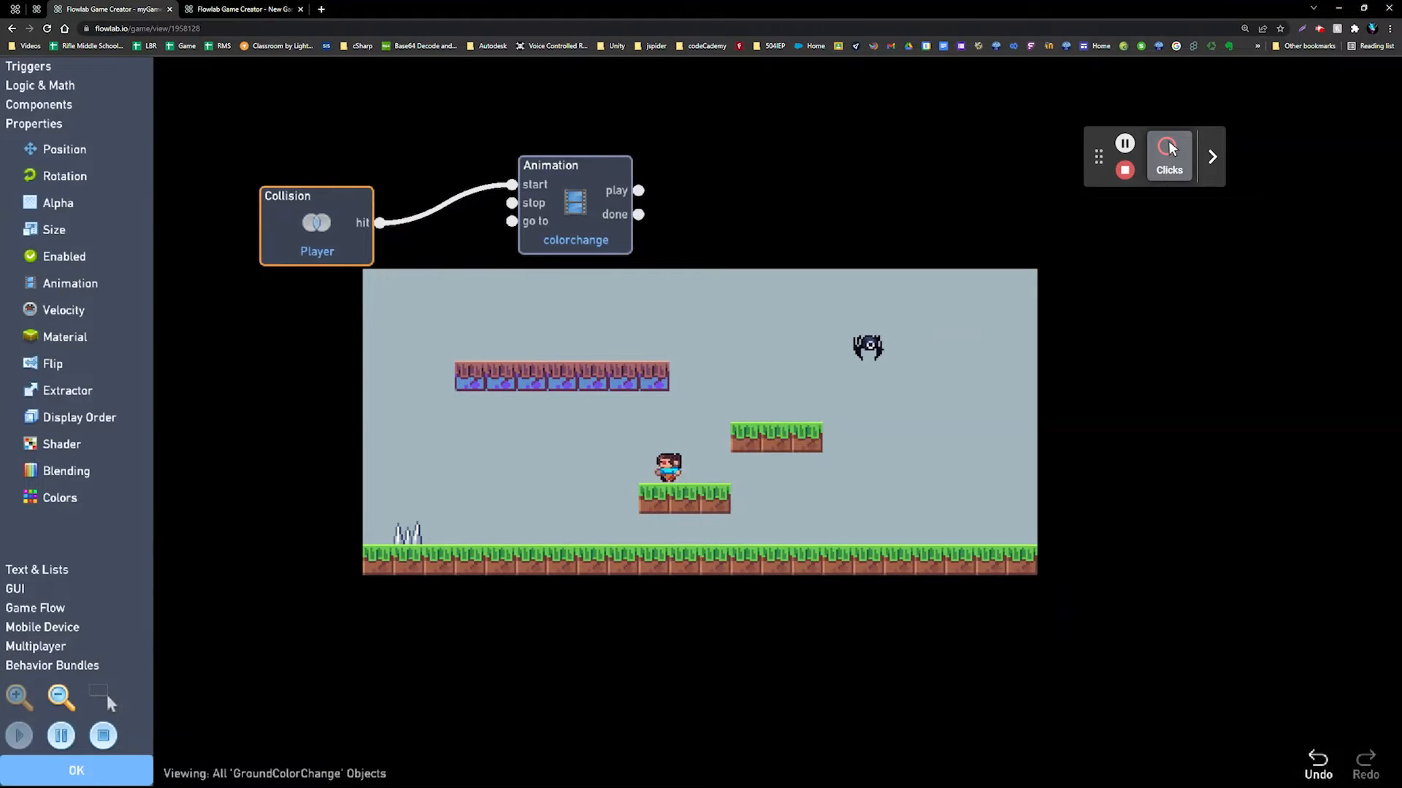
{"action": "key", "text": "Up"}
{"action": "key", "text": "Right"}
{"action": "key", "text": "Up"}
{"action": "key", "text": "Left"}
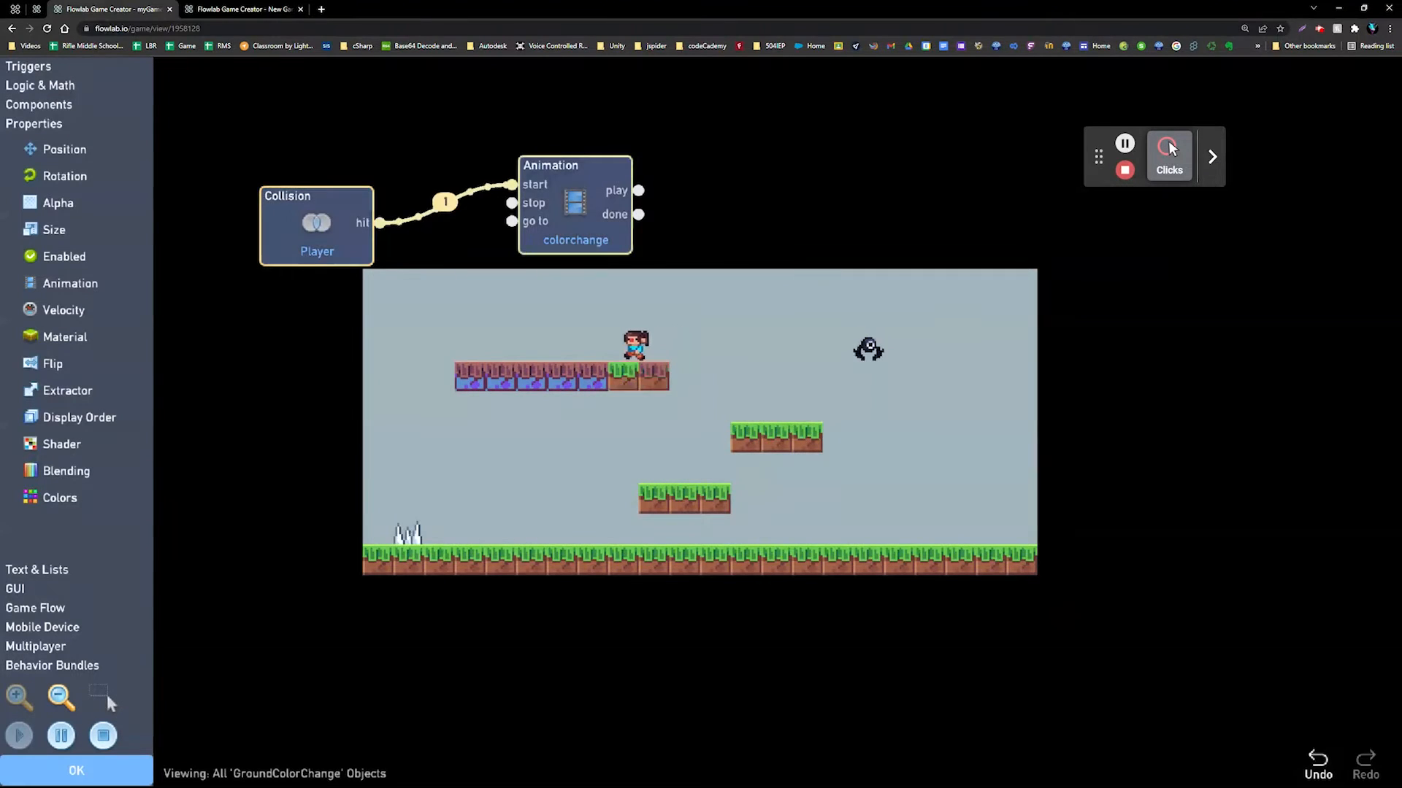
{"action": "key", "text": "Right"}
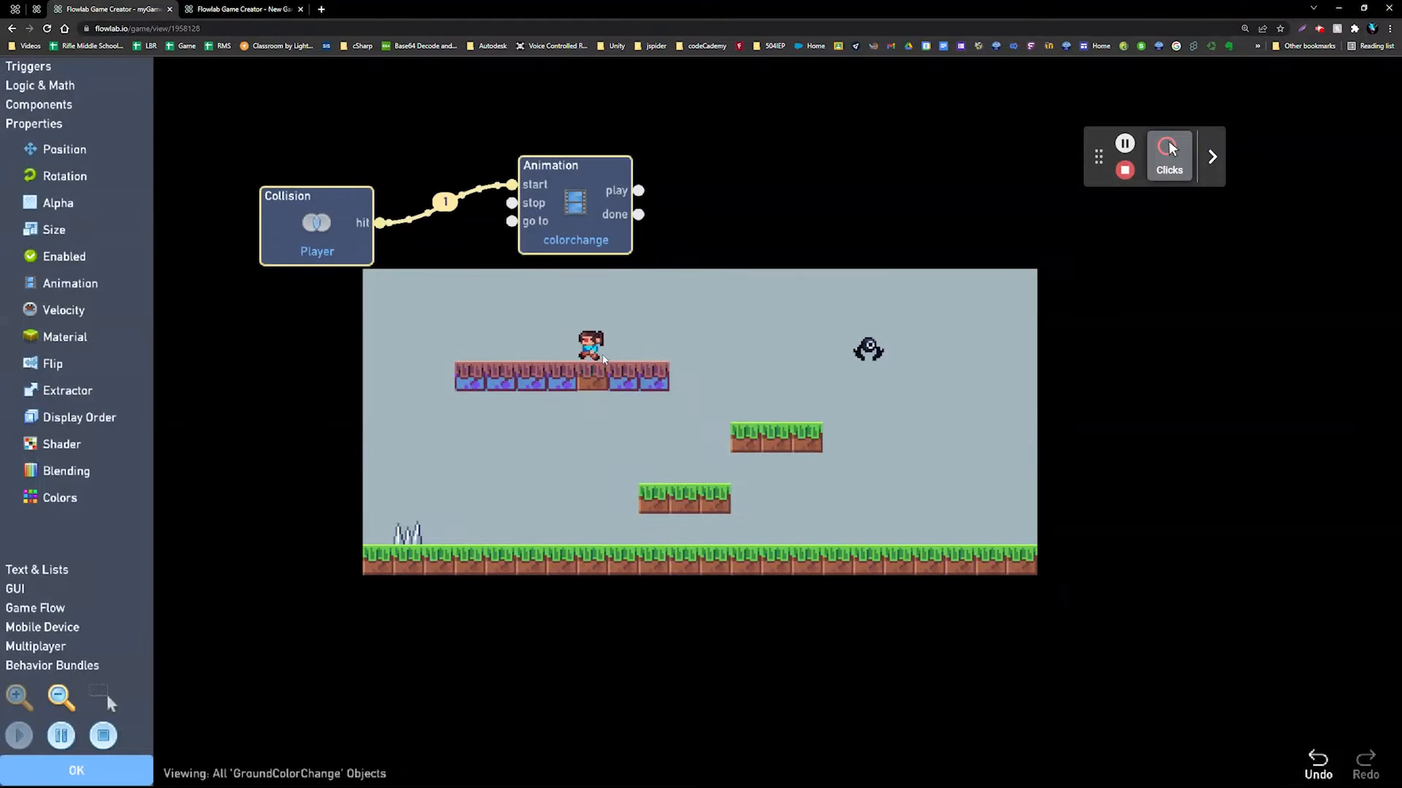
{"action": "key", "text": "Left"}
{"action": "key", "text": "Right"}
{"action": "key", "text": "Left"}
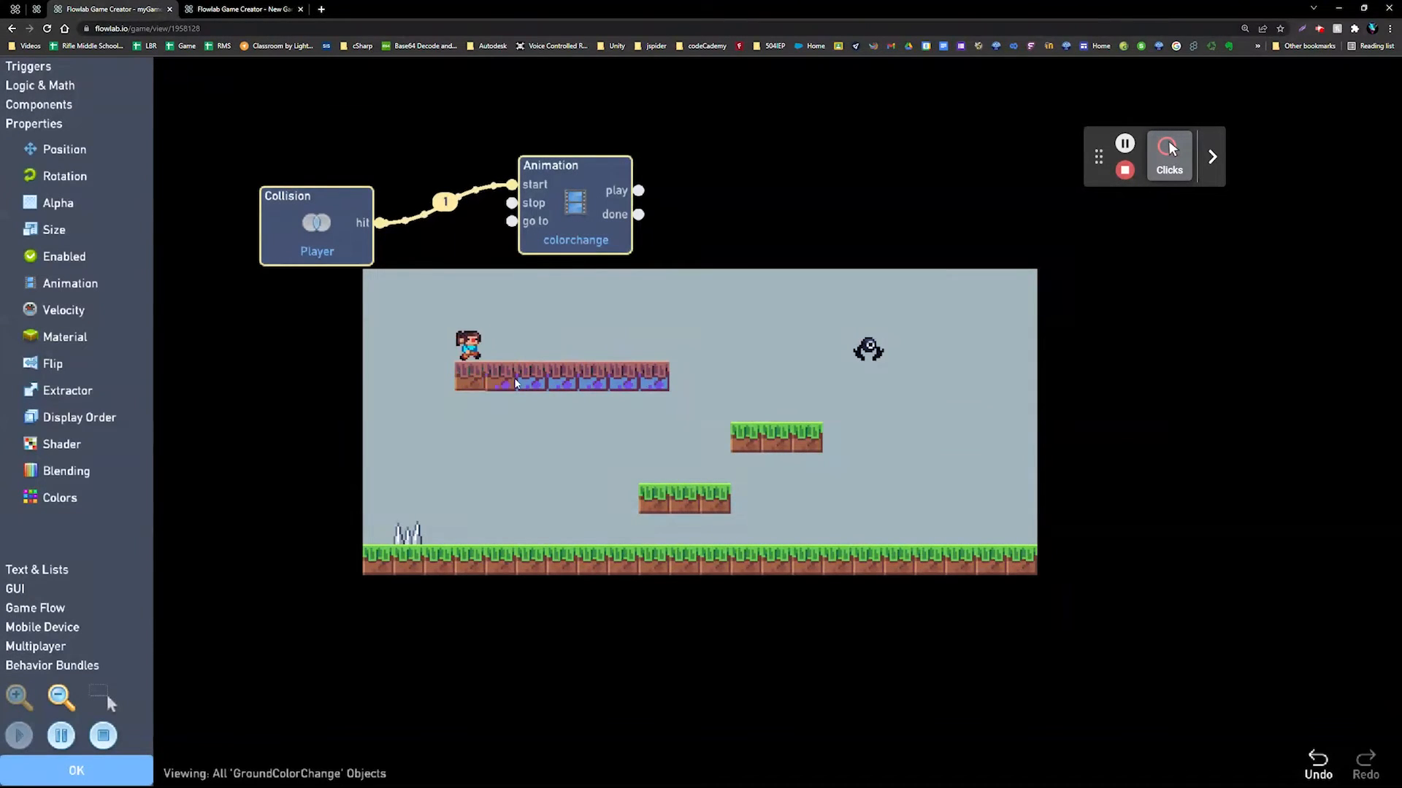
{"action": "key", "text": "Right"}
{"action": "key", "text": "Left"}
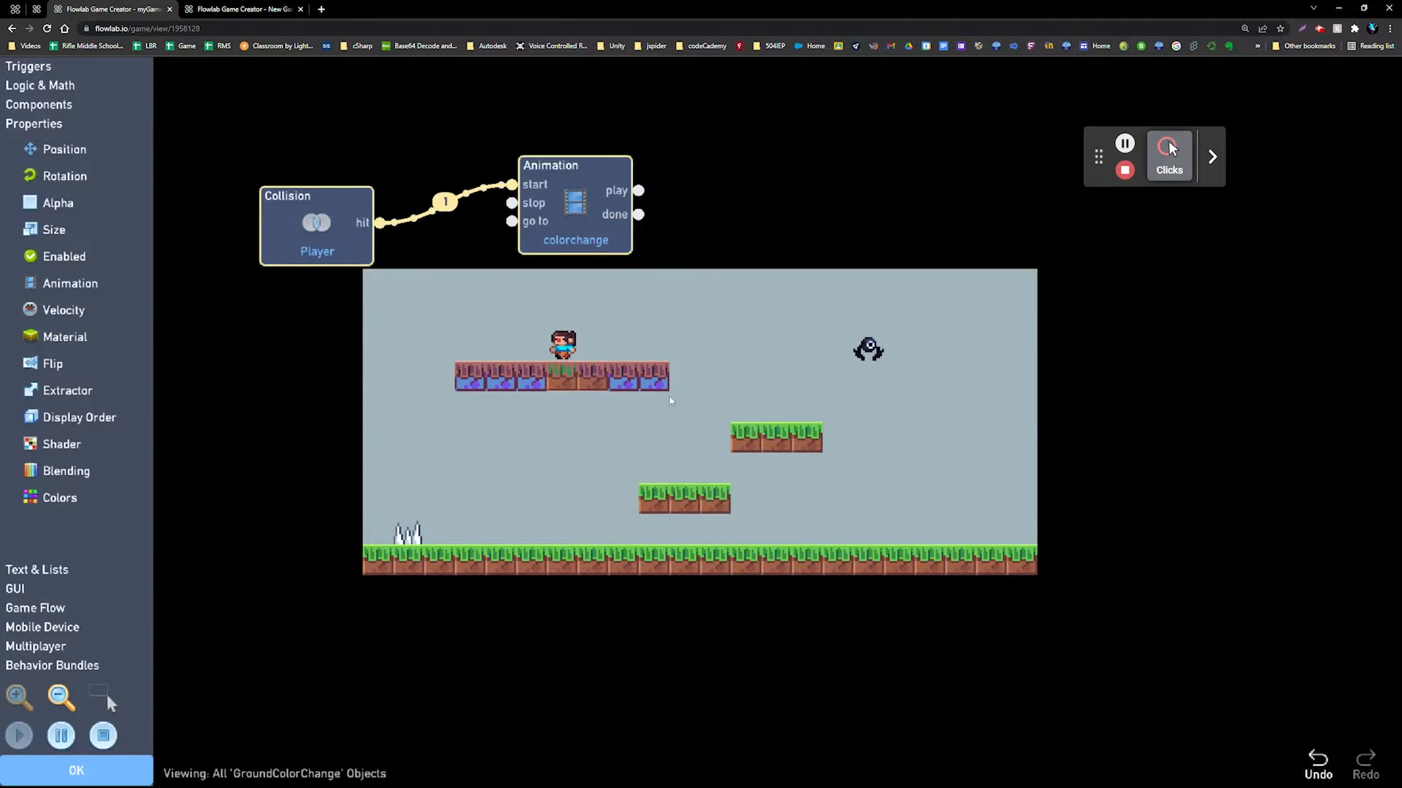
{"action": "key", "text": "Right"}
{"action": "key", "text": "Right"}
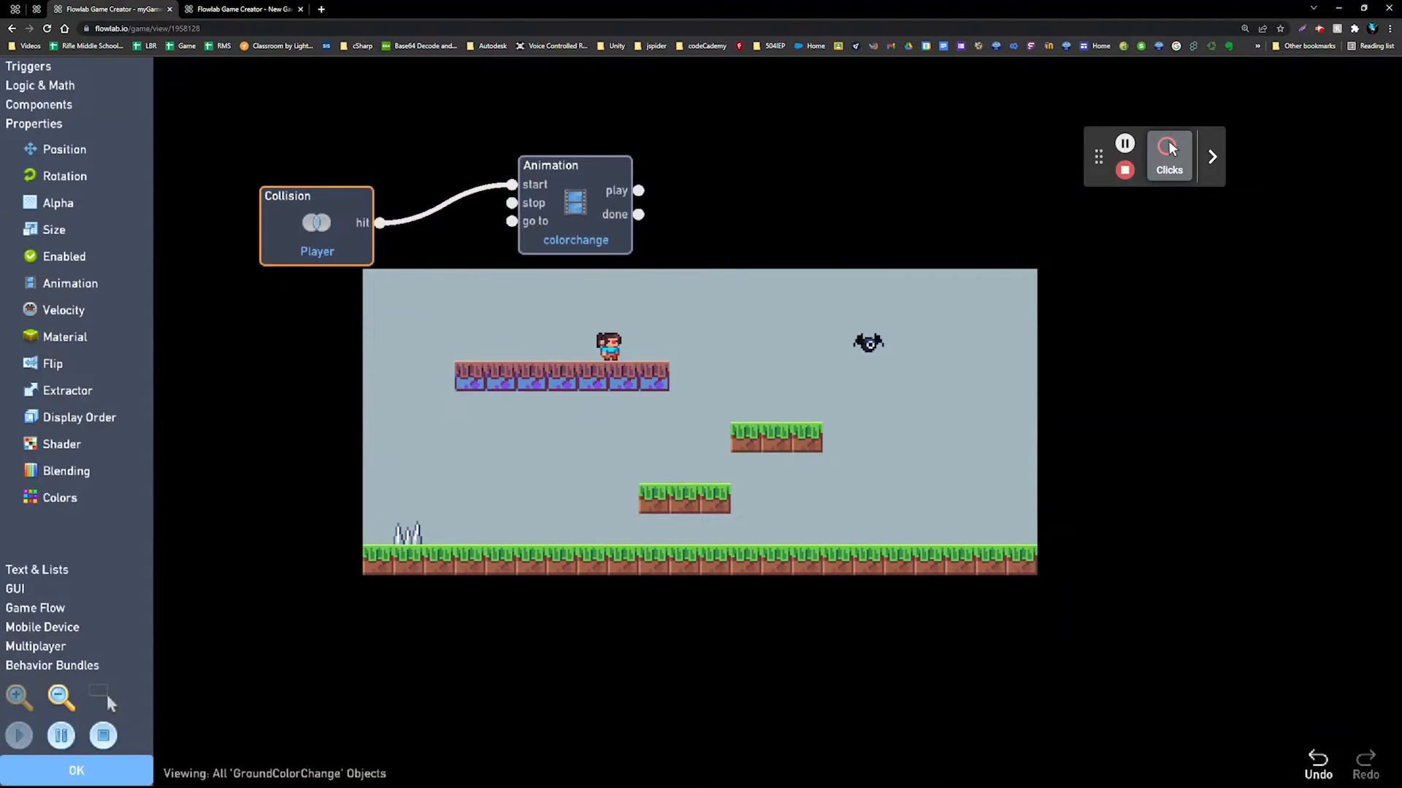
{"action": "key", "text": "Left"}
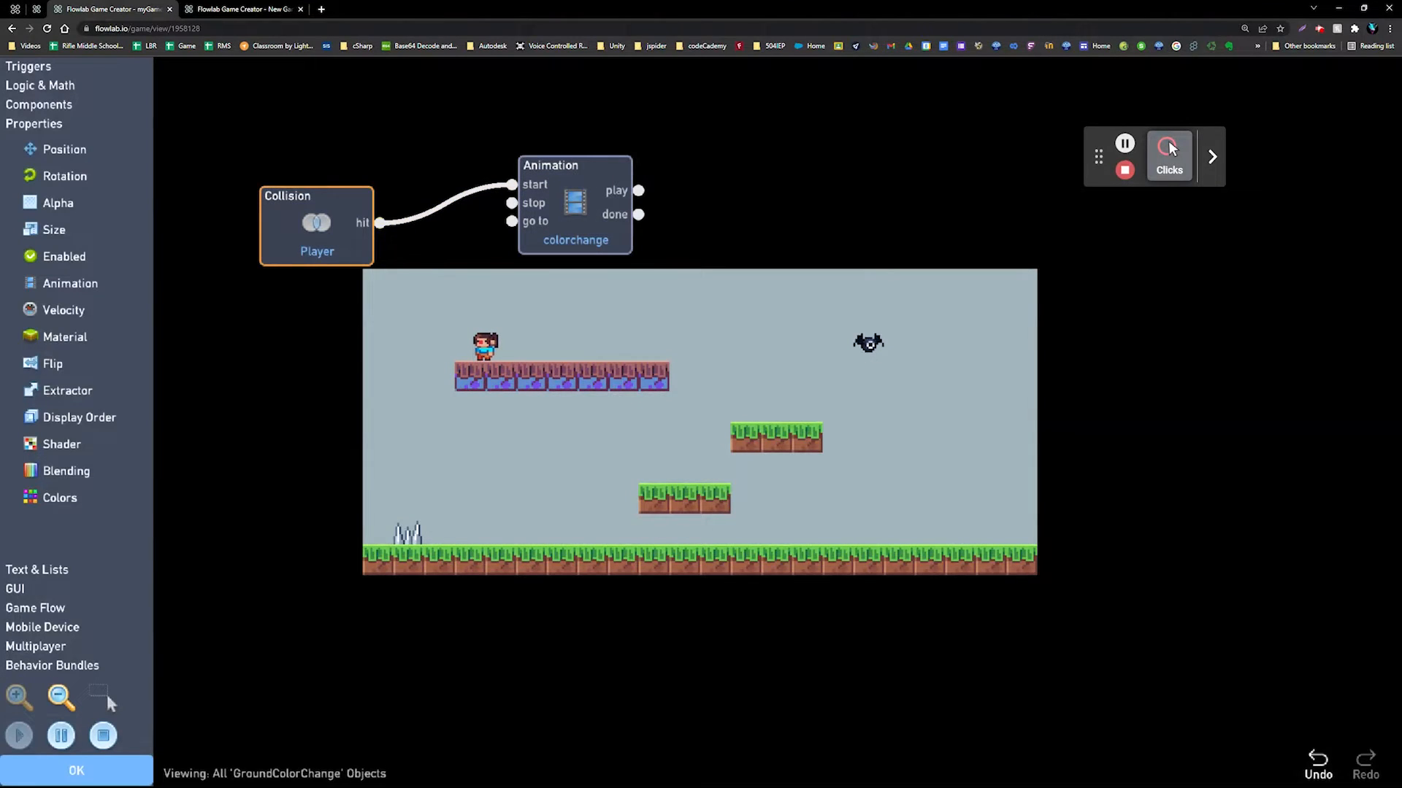
{"action": "key", "text": "Right"}
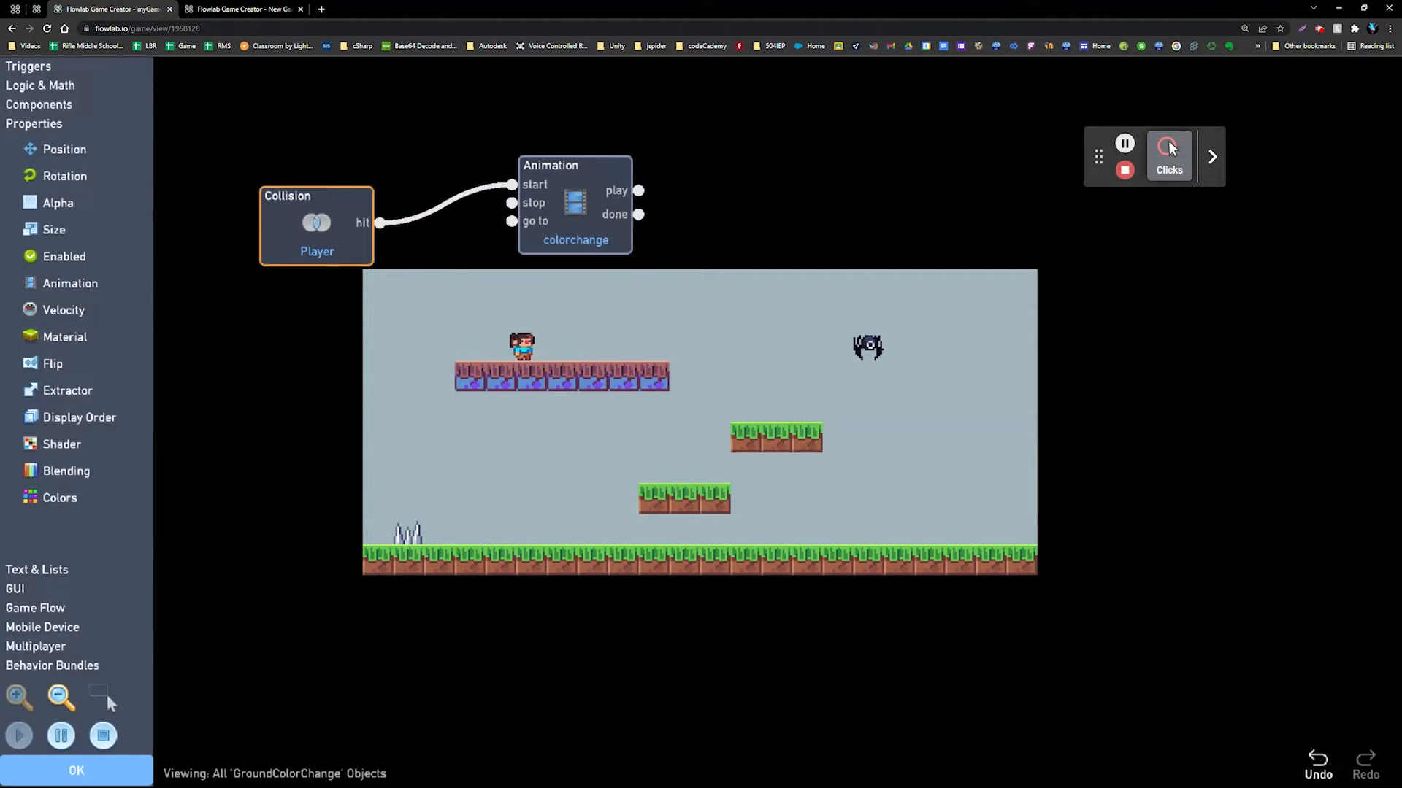
{"action": "key", "text": "Right"}
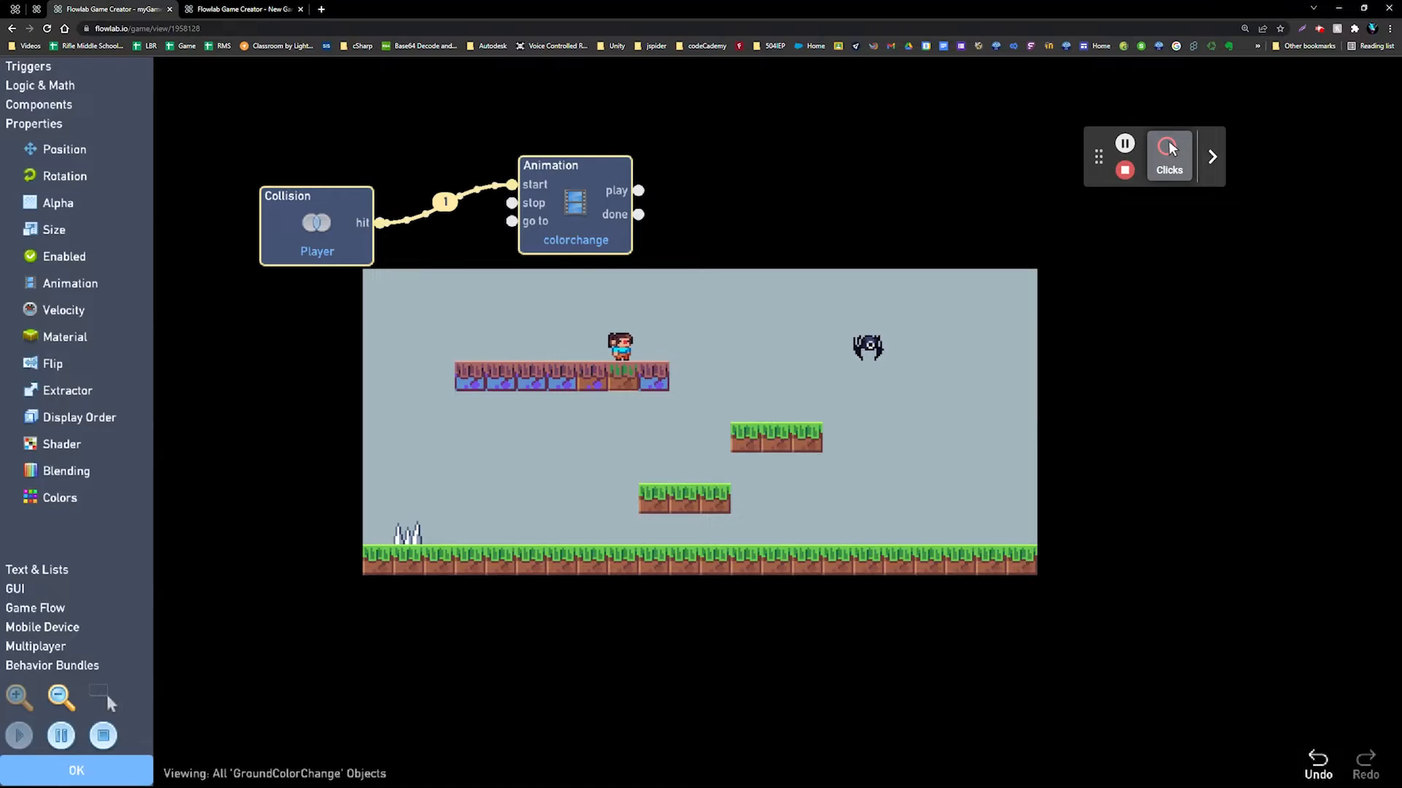
{"action": "key", "text": "Left"}
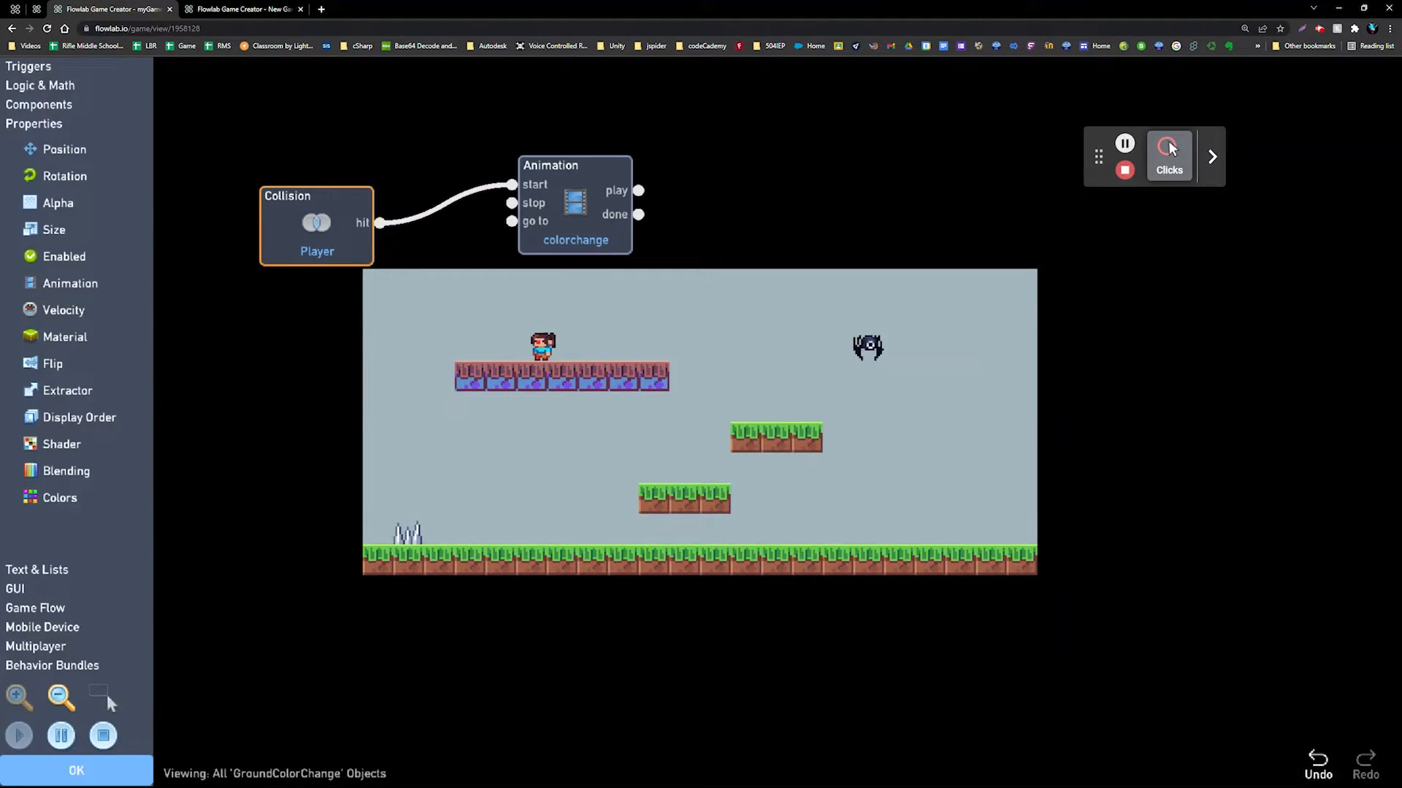
{"action": "key", "text": "Left"}
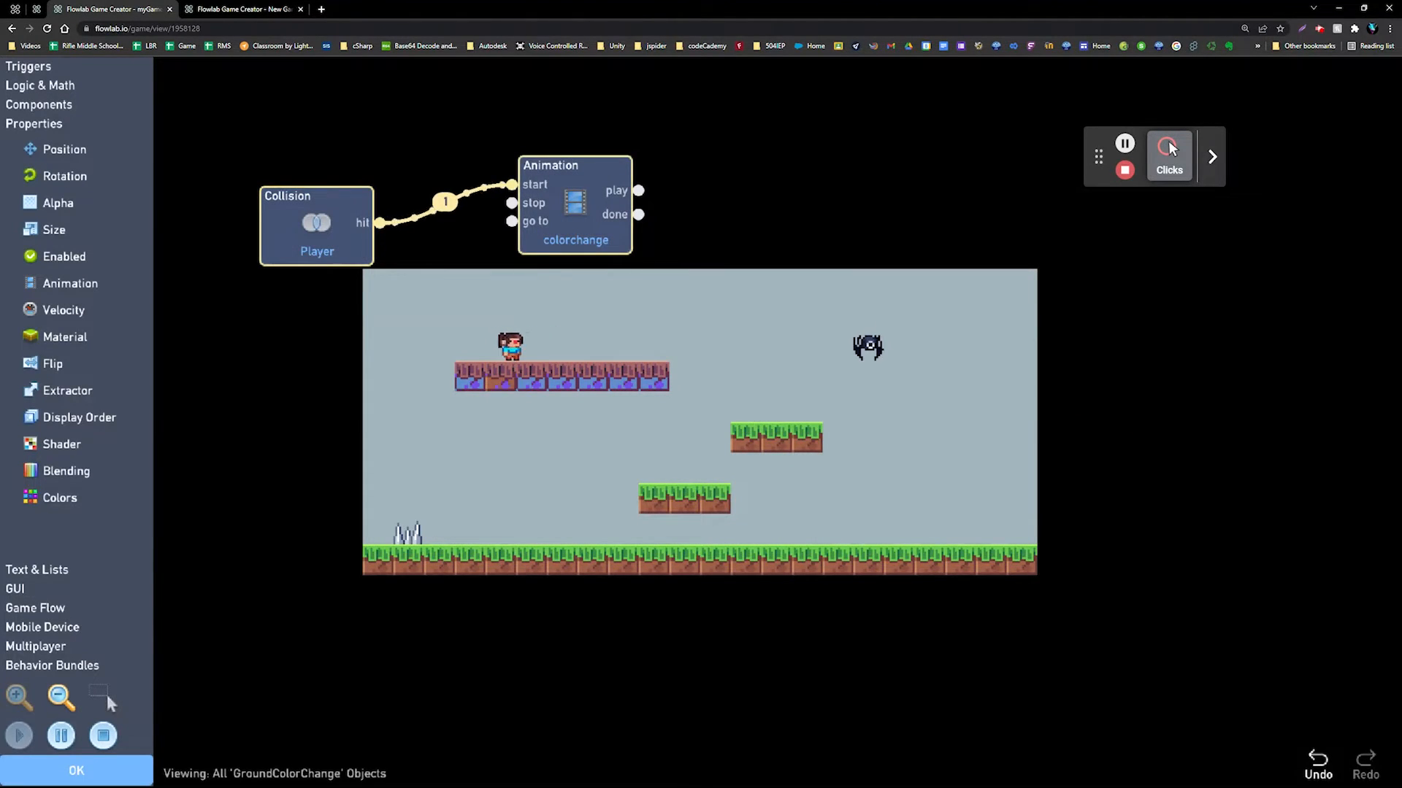
{"action": "key", "text": "Right"}
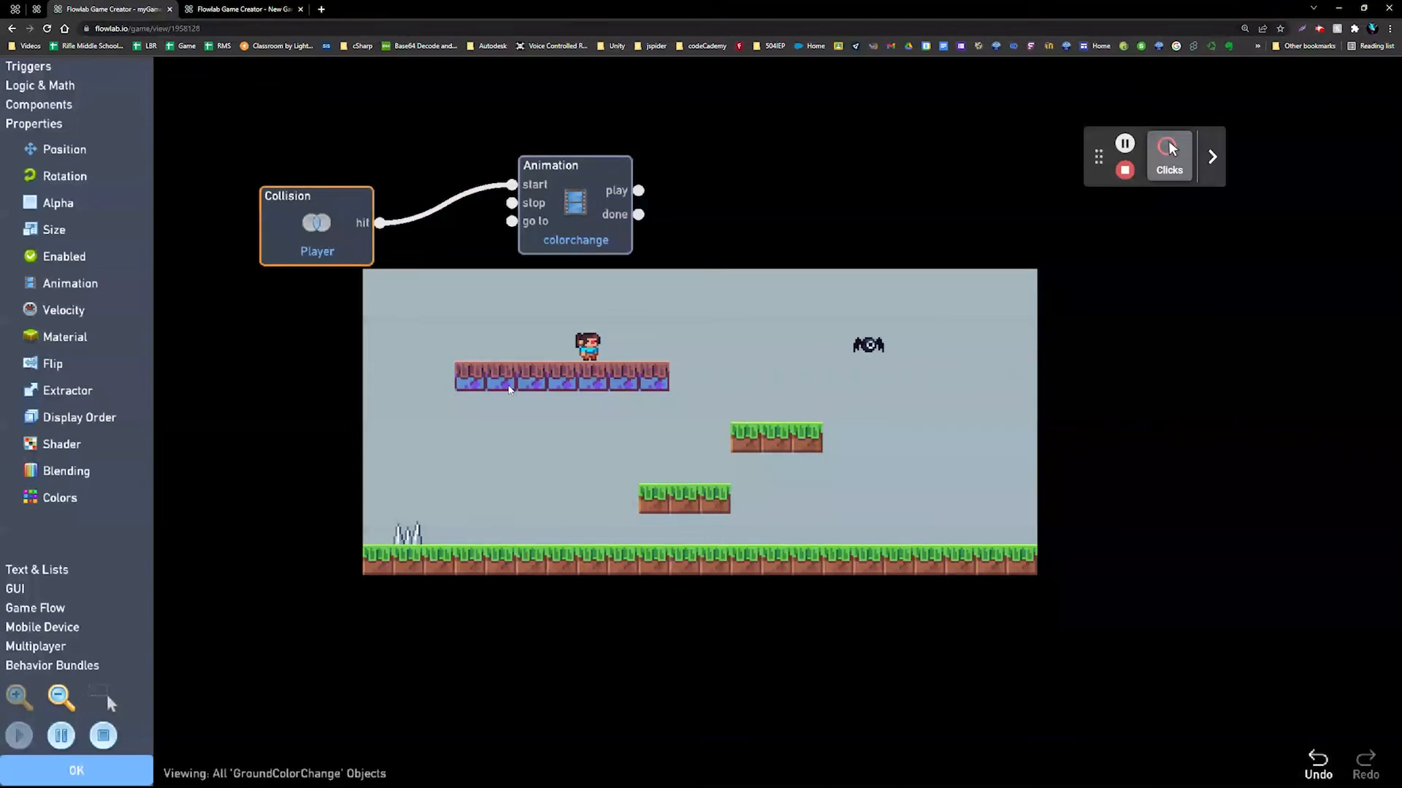
{"action": "key", "text": "Left"}
{"action": "key", "text": "Right"}
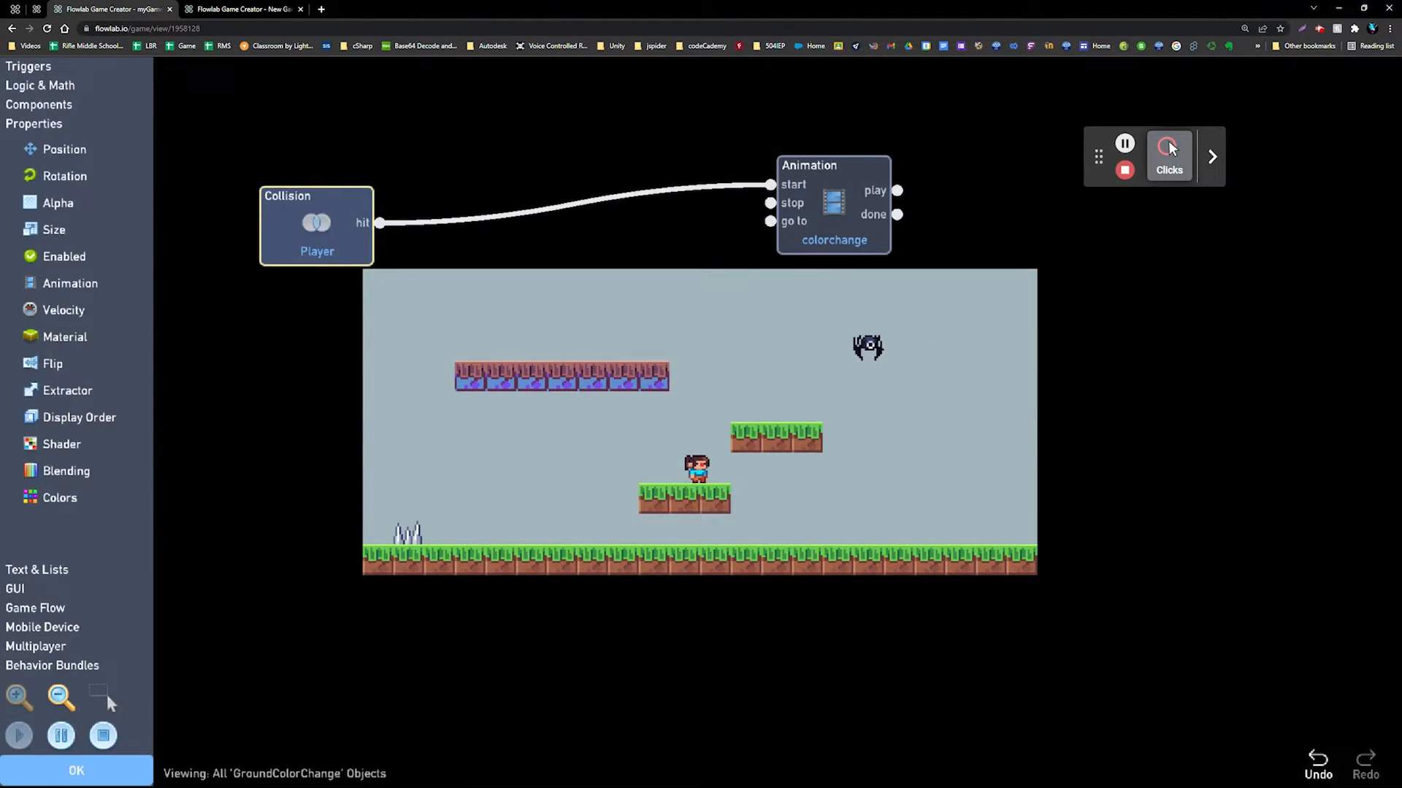
Add a Switch logic block between the Collision trigger and the colorchange Animation.
{"action": "left_click", "coordinate": [342, 227]}
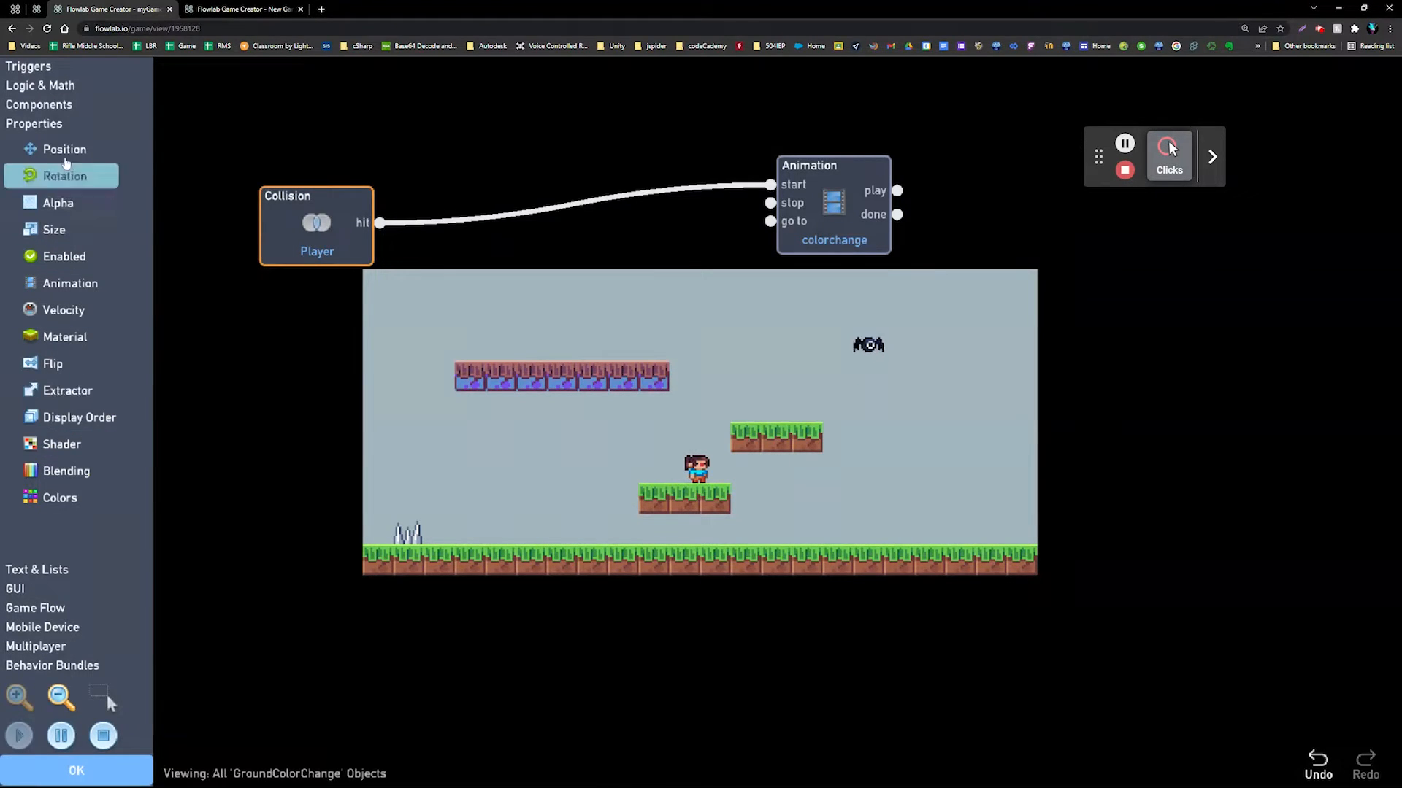
{"action": "left_click", "coordinate": [42, 106]}
{"action": "left_click", "coordinate": [32, 86]}
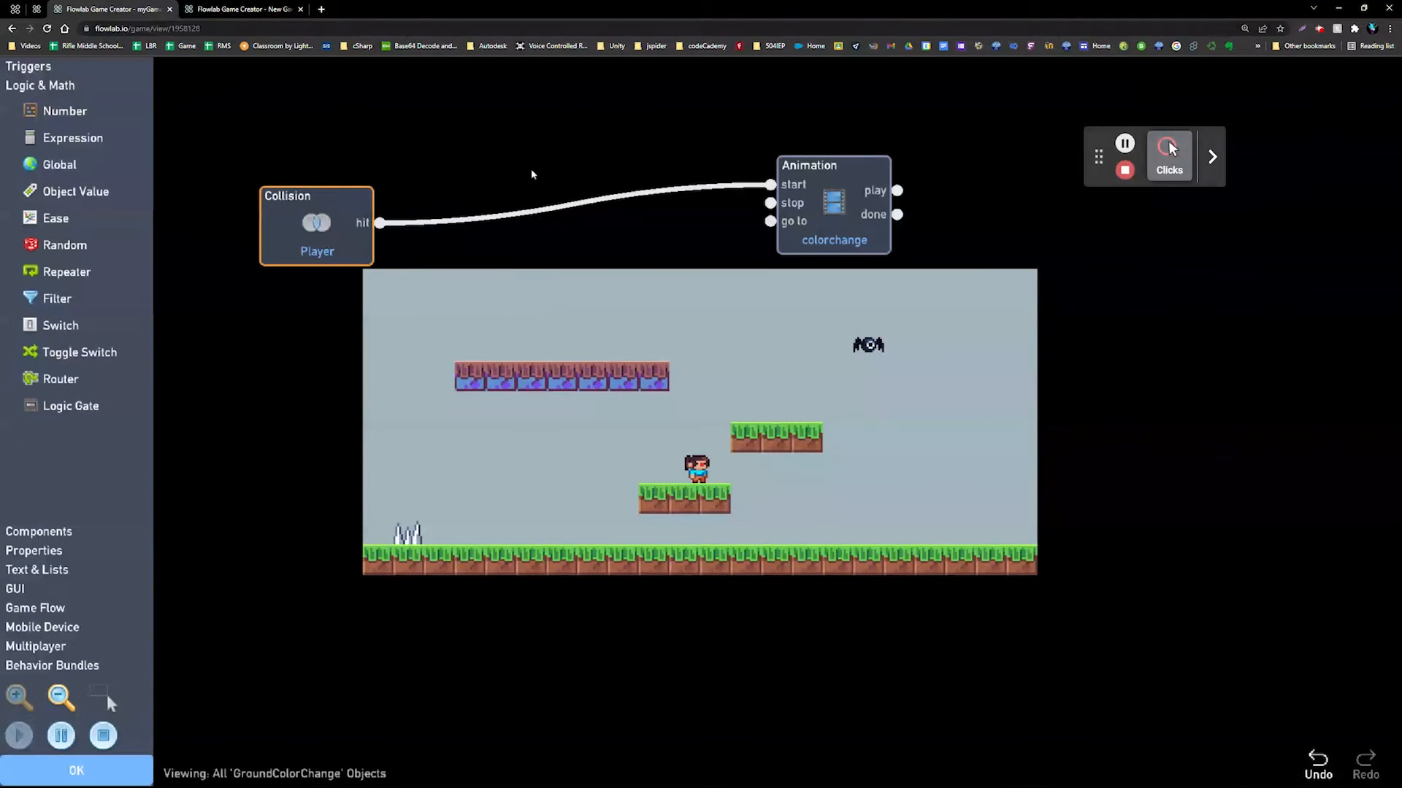
{"action": "left_click", "coordinate": [36, 330]}
{"action": "left_click_drag", "start_coordinate": [717, 455], "coordinate": [541, 184]}
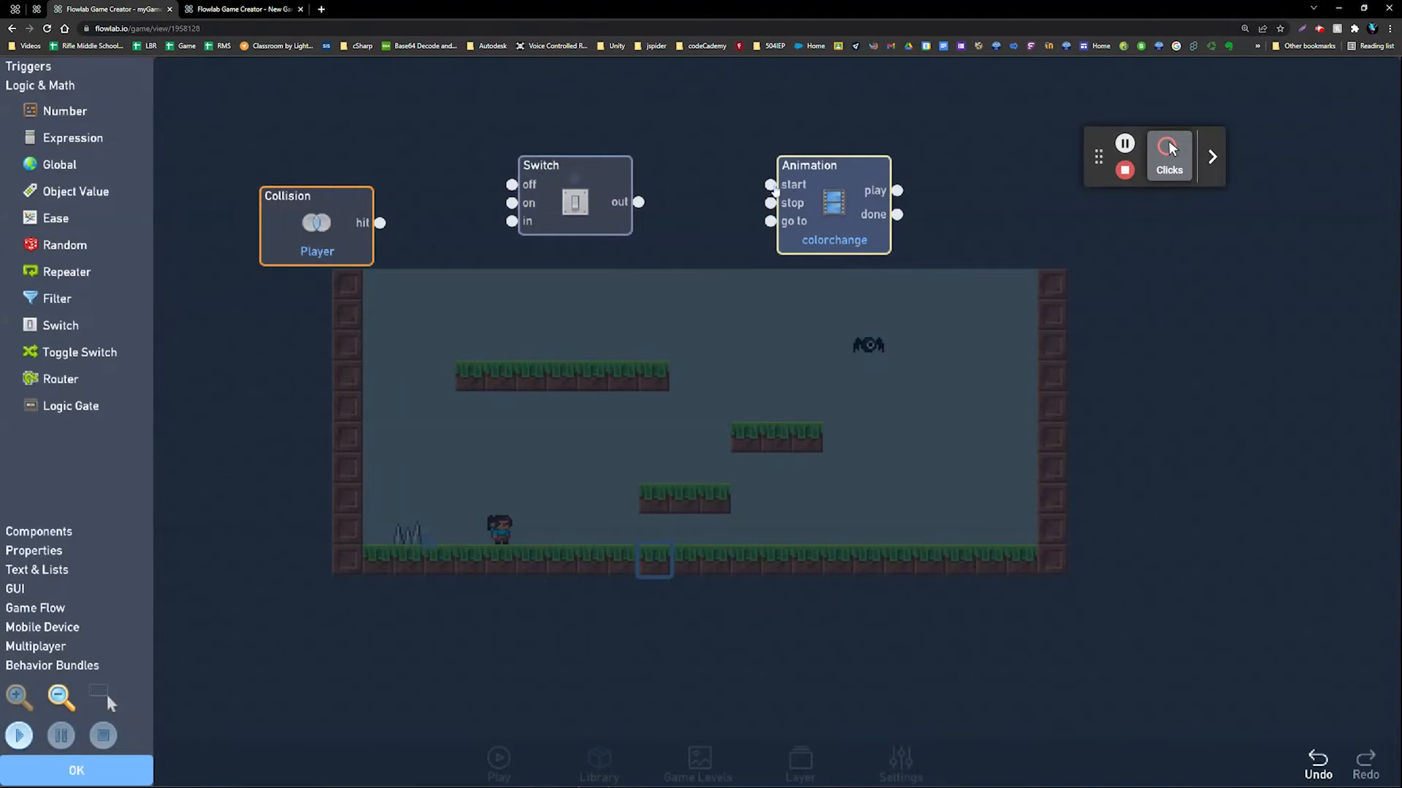
Wire the Collision's hit output through the Switch's in and out to the Animation's start input, and set the Switch to on.
{"action": "left_click_drag", "start_coordinate": [380, 223], "coordinate": [515, 225]}
{"action": "left_click_drag", "start_coordinate": [645, 198], "coordinate": [678, 219]}
{"action": "left_click", "coordinate": [502, 207]}
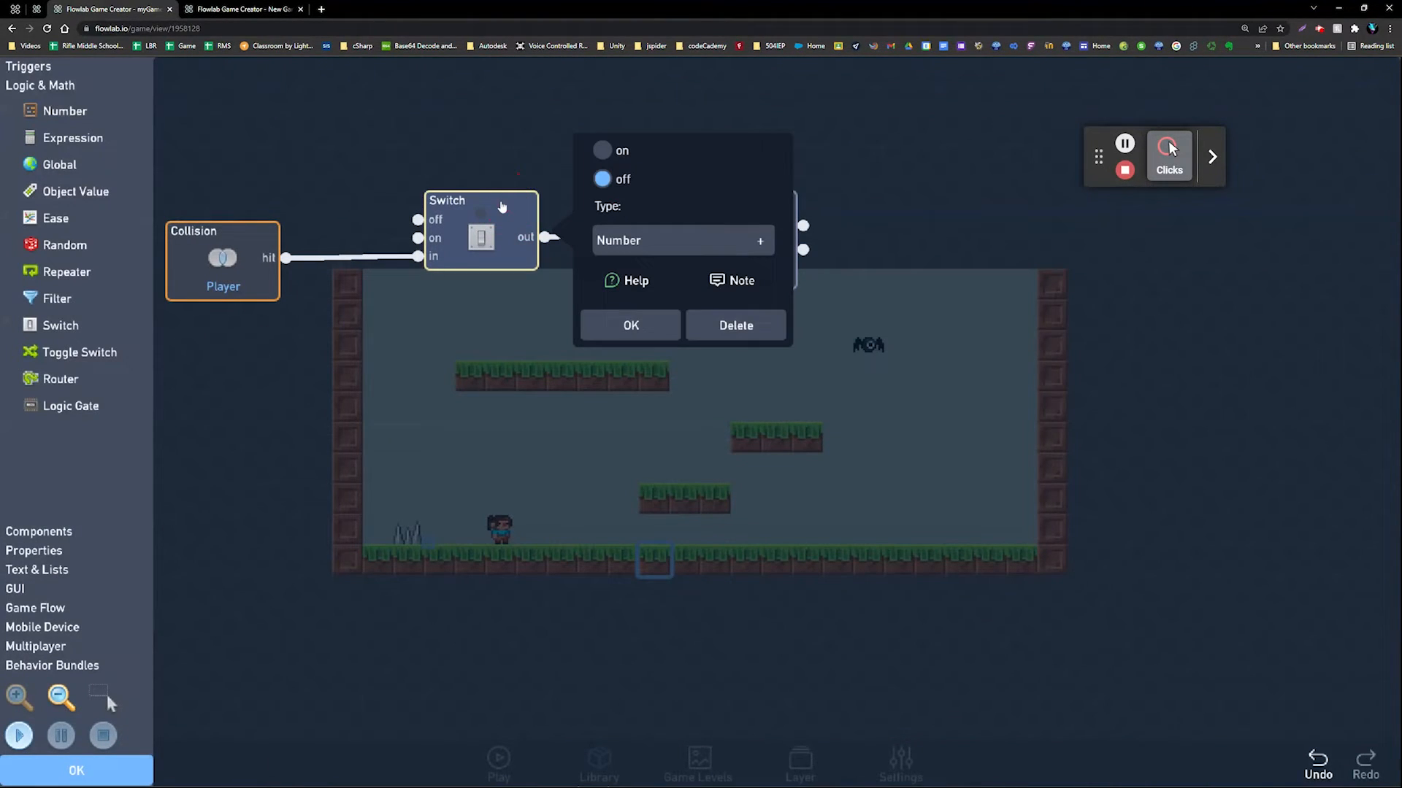
{"action": "left_click", "coordinate": [603, 151]}
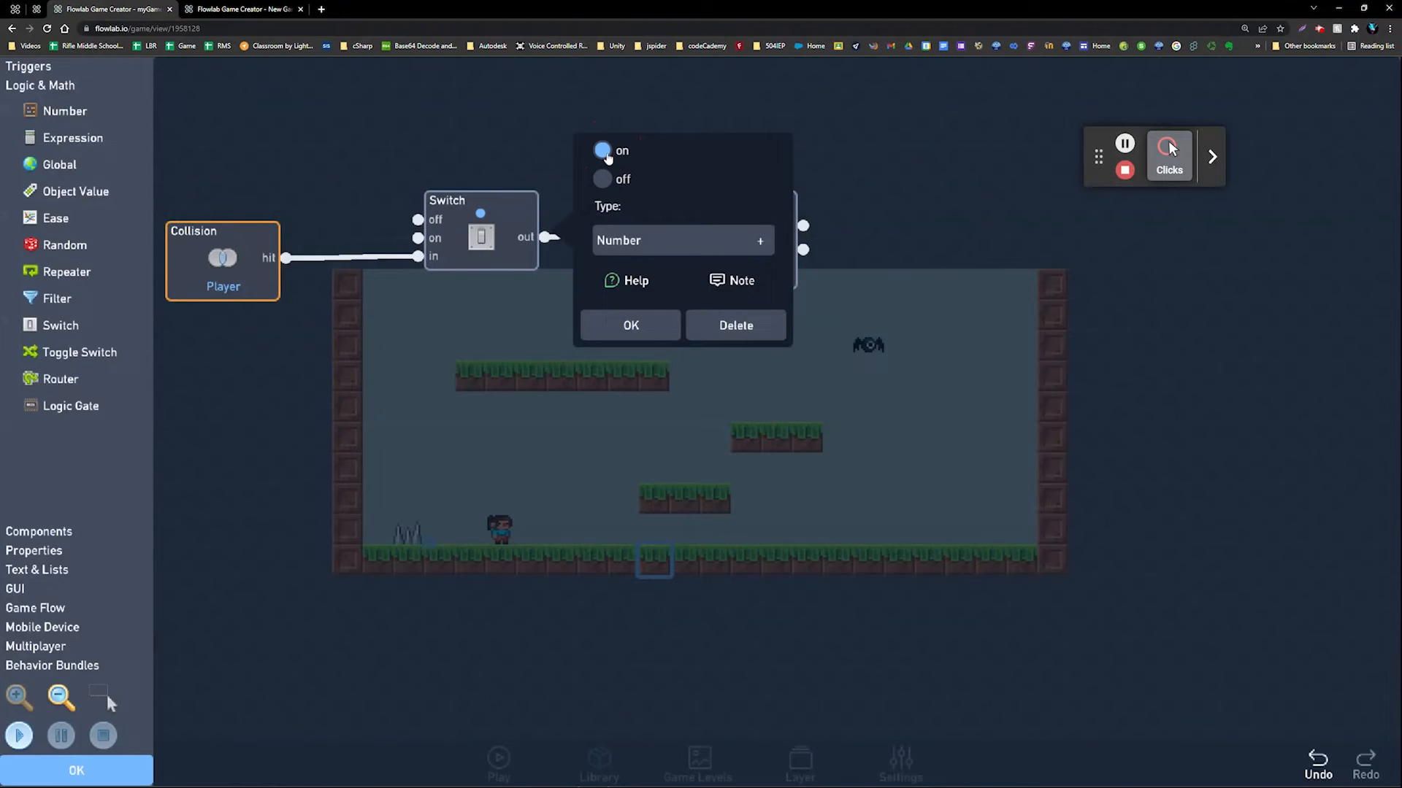
{"action": "left_click", "coordinate": [630, 325]}
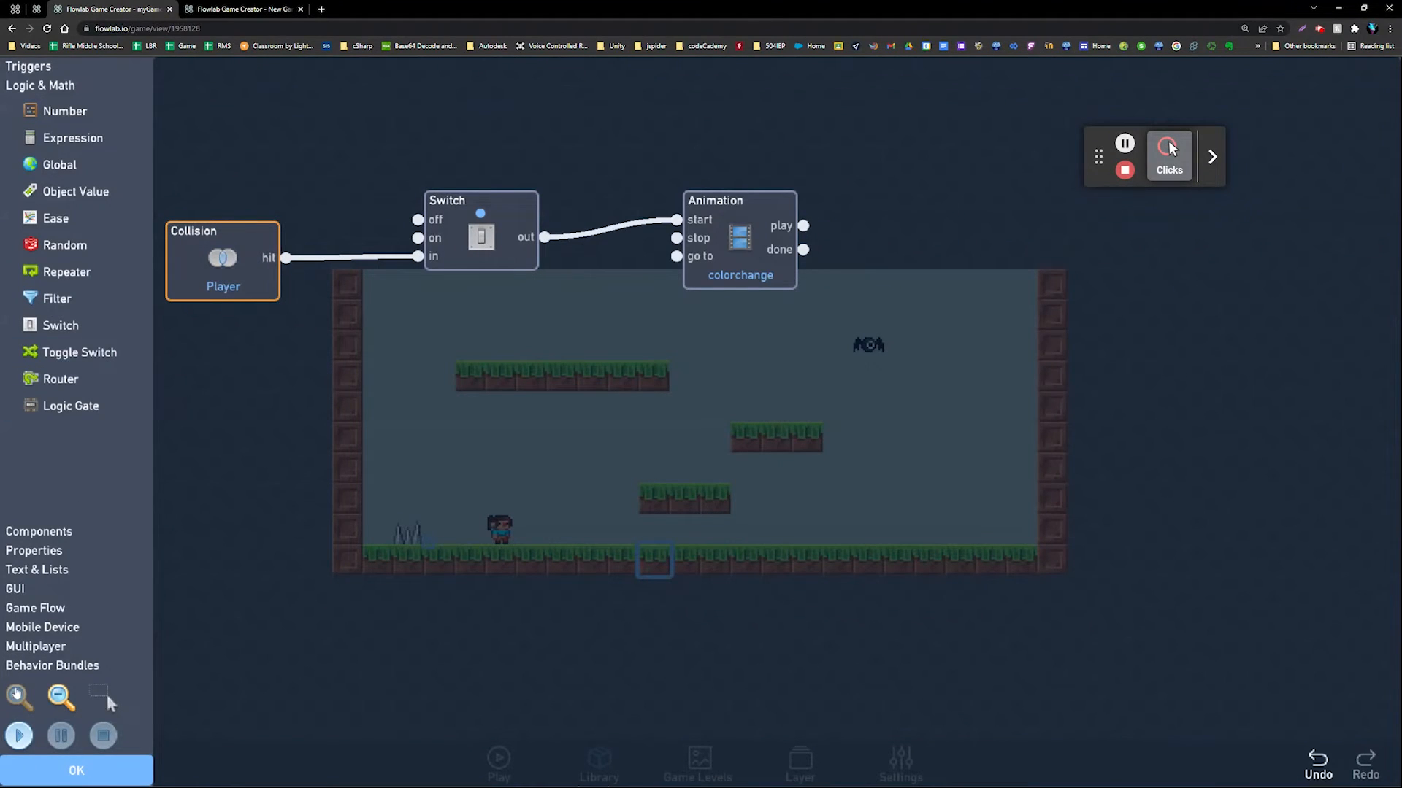
Playtest the level with the Switch in place by jumping the player onto the upper platform's tiles.
{"action": "left_click", "coordinate": [19, 735]}
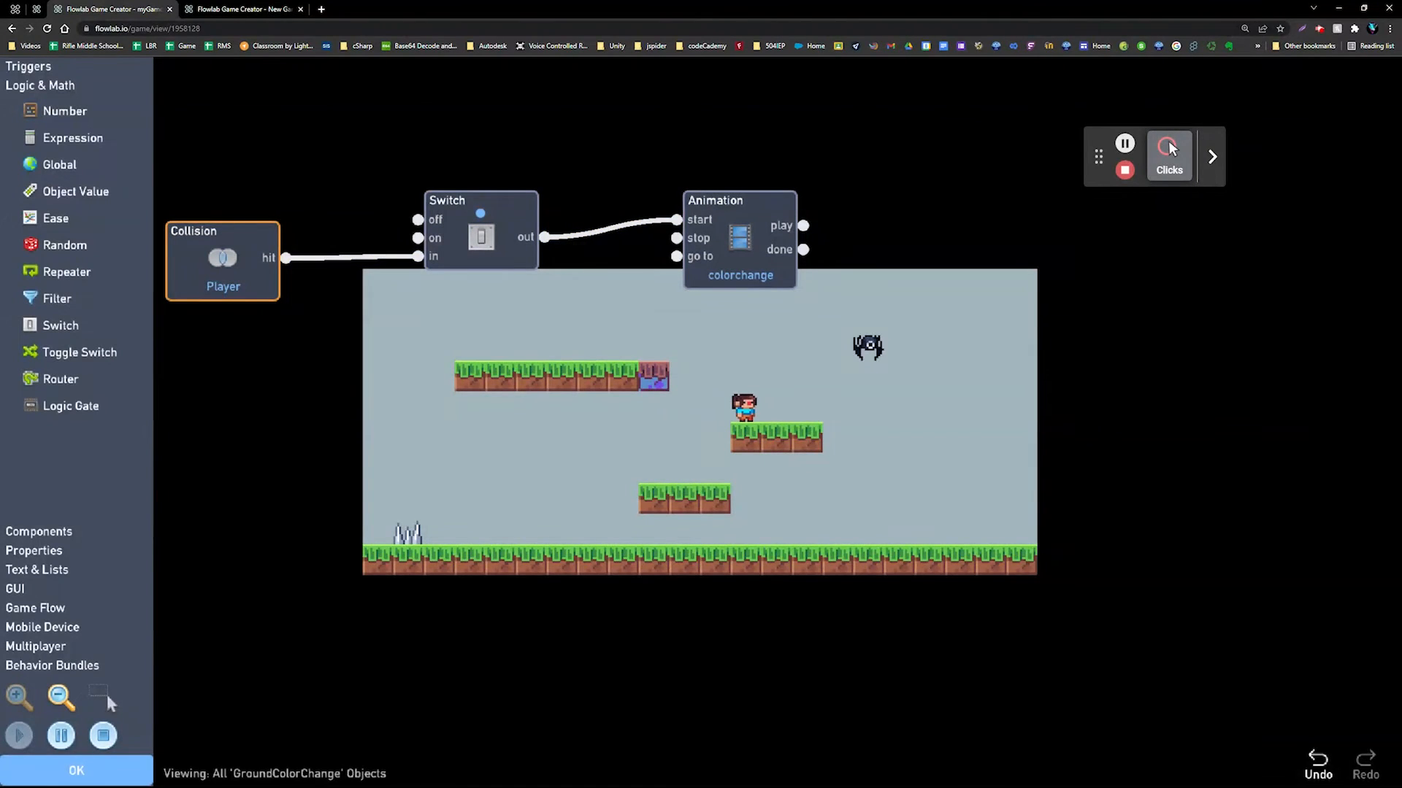
{"action": "key", "text": "Up"}
{"action": "key", "text": "Left"}
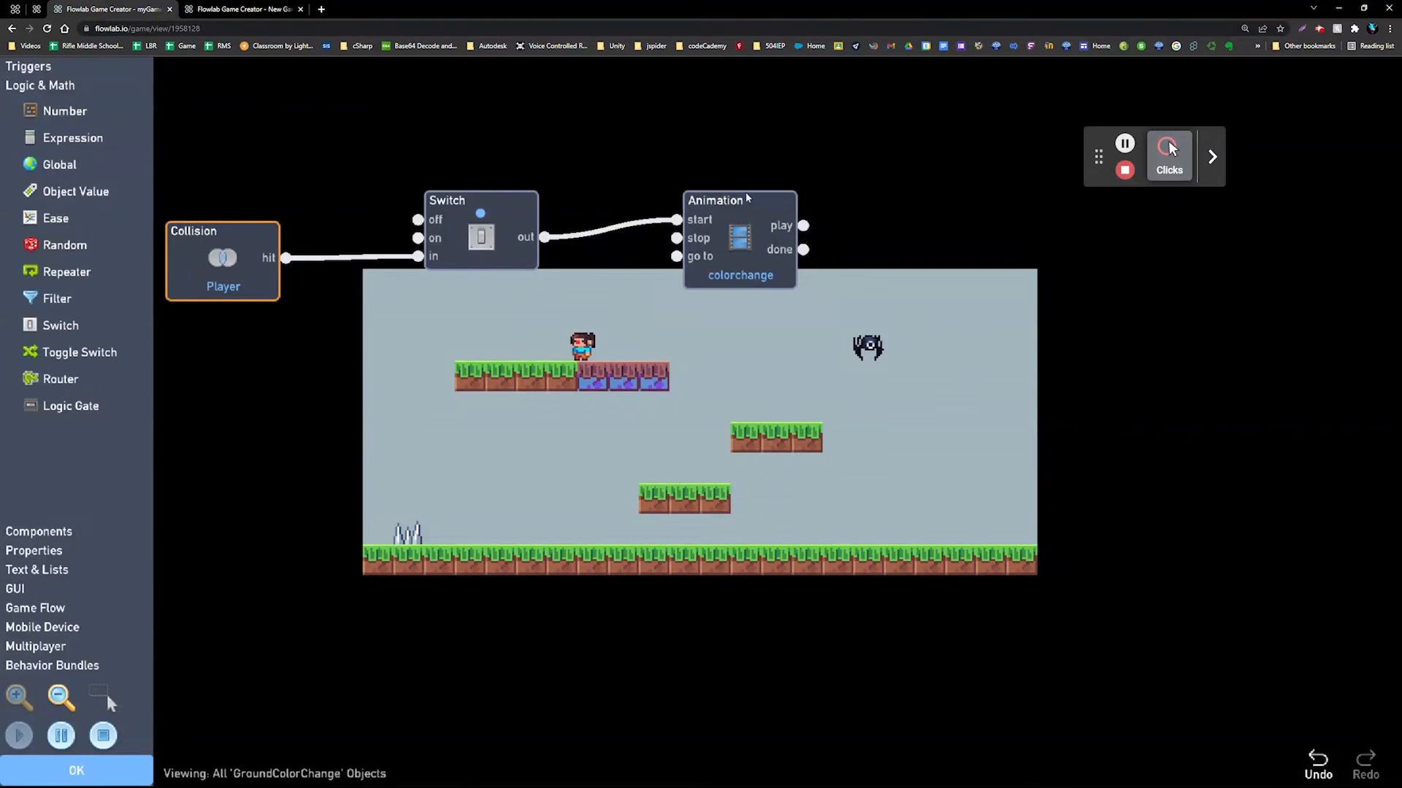
Stop the playtest, connect the colorchange Animation's done output to the Switch's off input, and keep the Switch's initial state on.
{"action": "left_click_drag", "start_coordinate": [747, 252], "coordinate": [747, 221]}
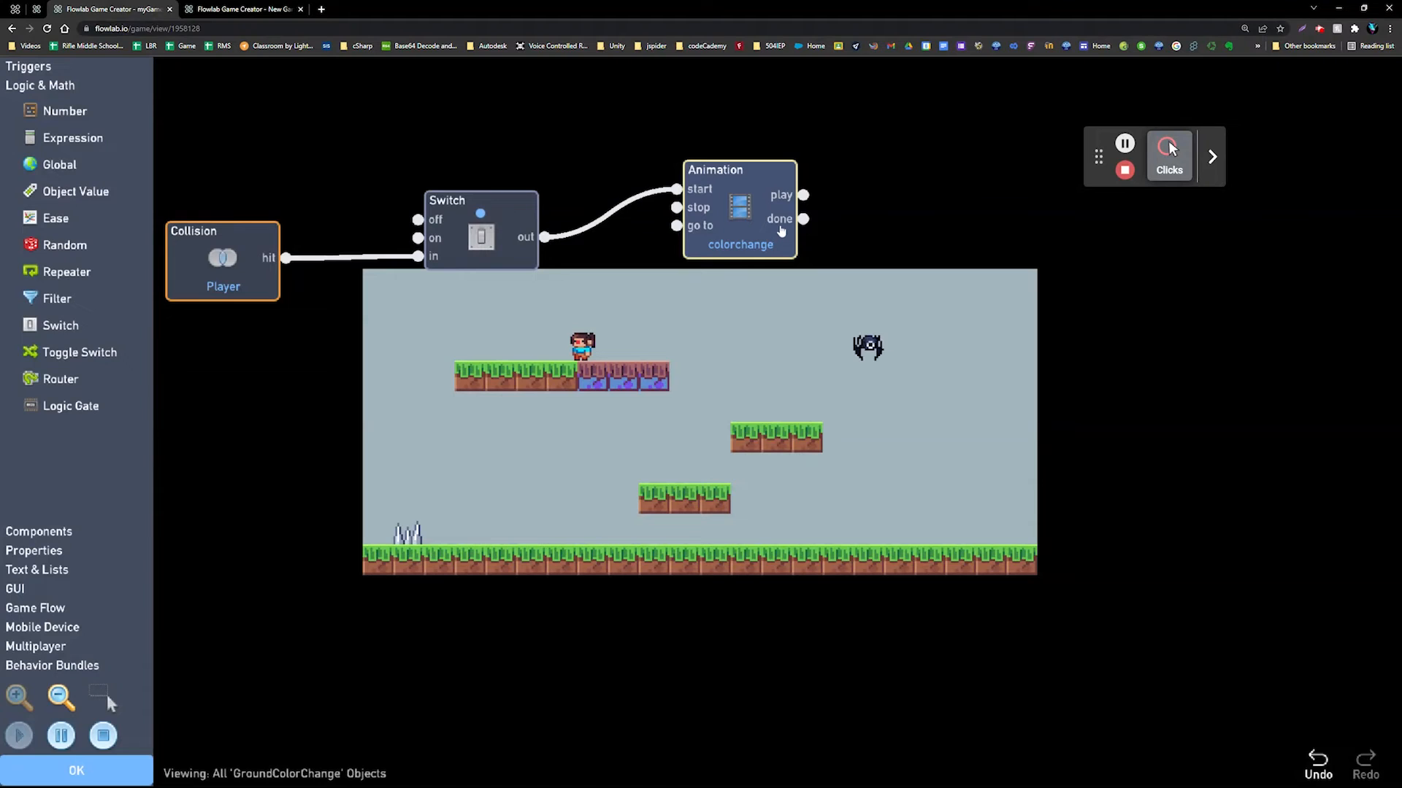
{"action": "left_click_drag", "start_coordinate": [803, 219], "coordinate": [486, 180]}
{"action": "left_click", "coordinate": [103, 735]}
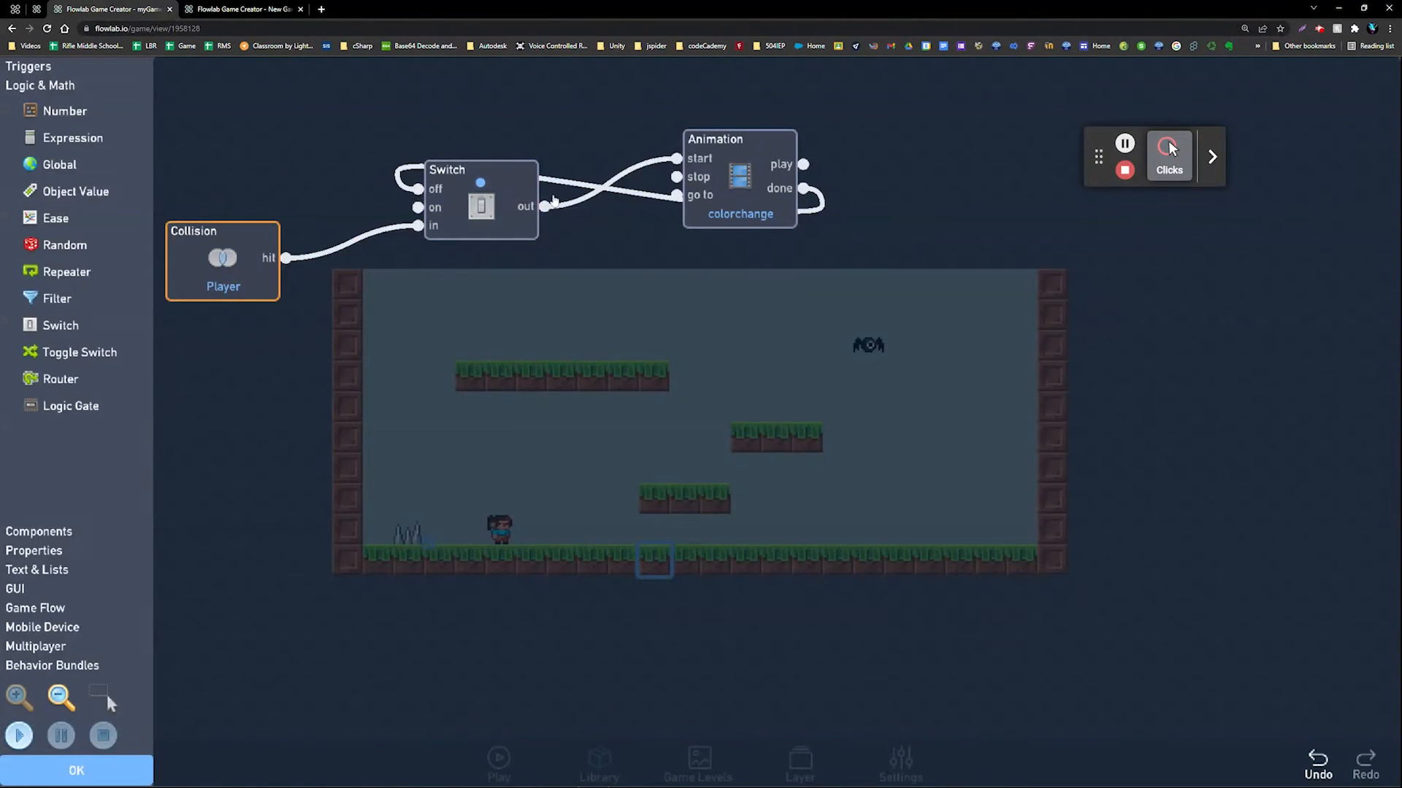
{"action": "left_click", "coordinate": [456, 199]}
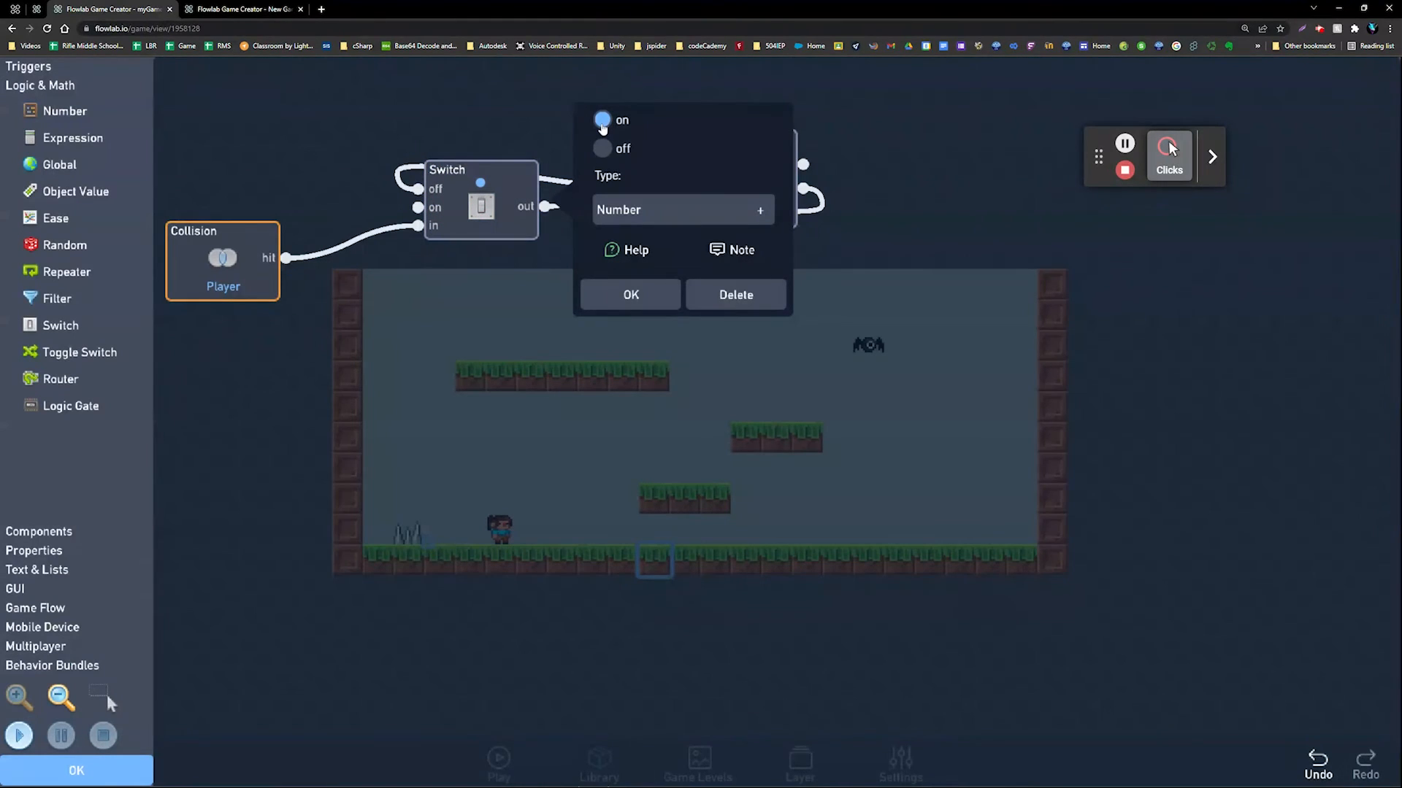
{"action": "left_click", "coordinate": [614, 300]}
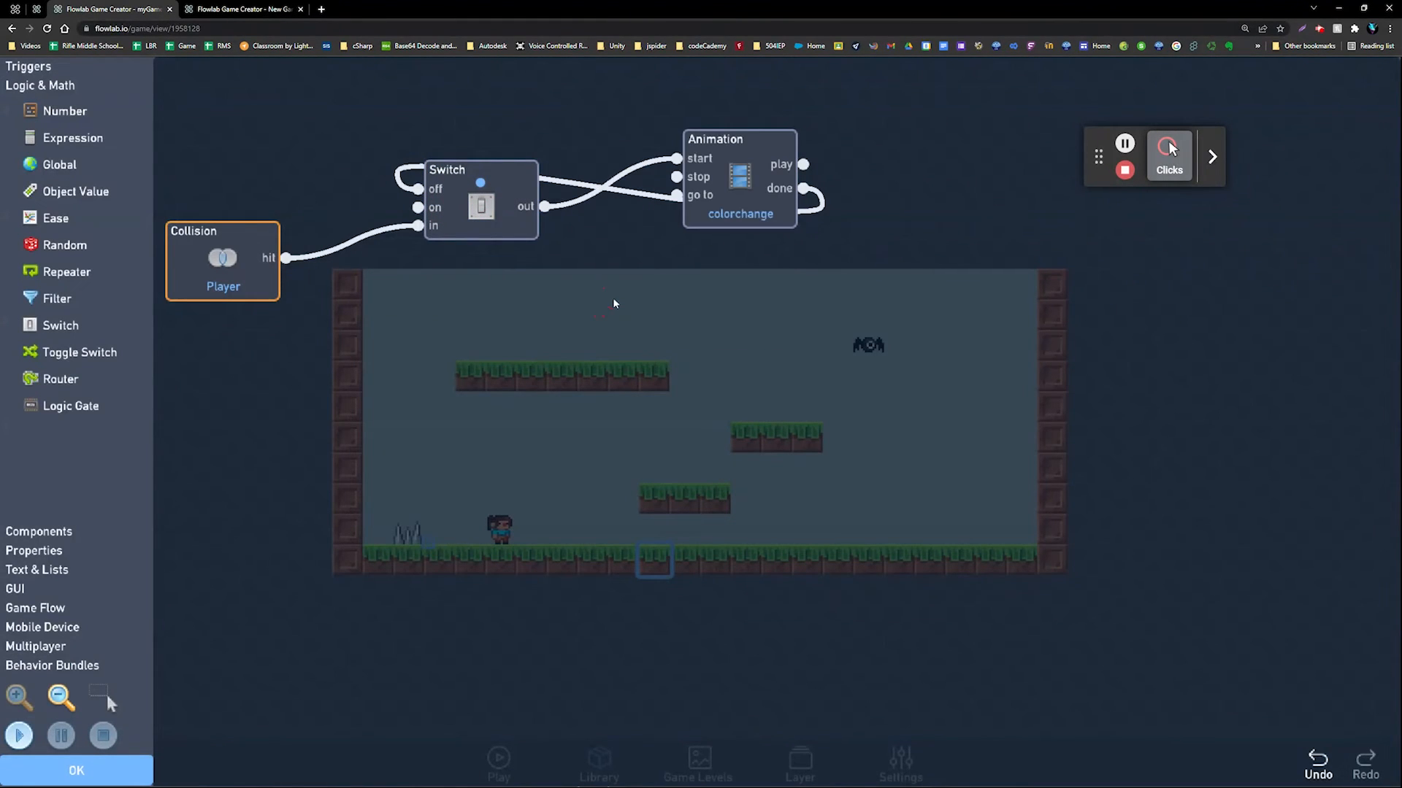
Start a playtest and jump the player from the lowest platform against the underside of the upper platform's two rightmost tiles.
{"action": "left_click", "coordinate": [32, 737]}
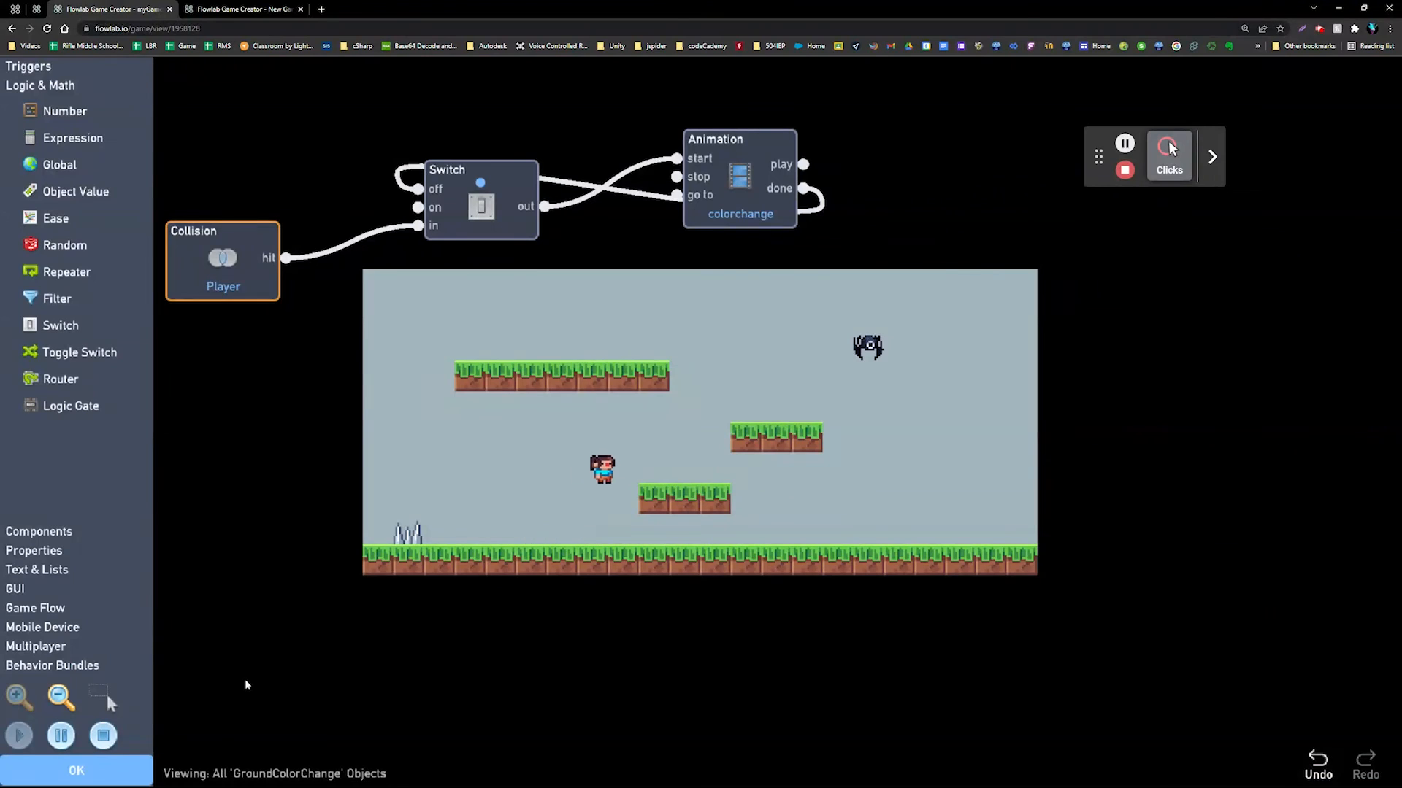
{"action": "key", "text": "Right"}
{"action": "key", "text": "Up"}
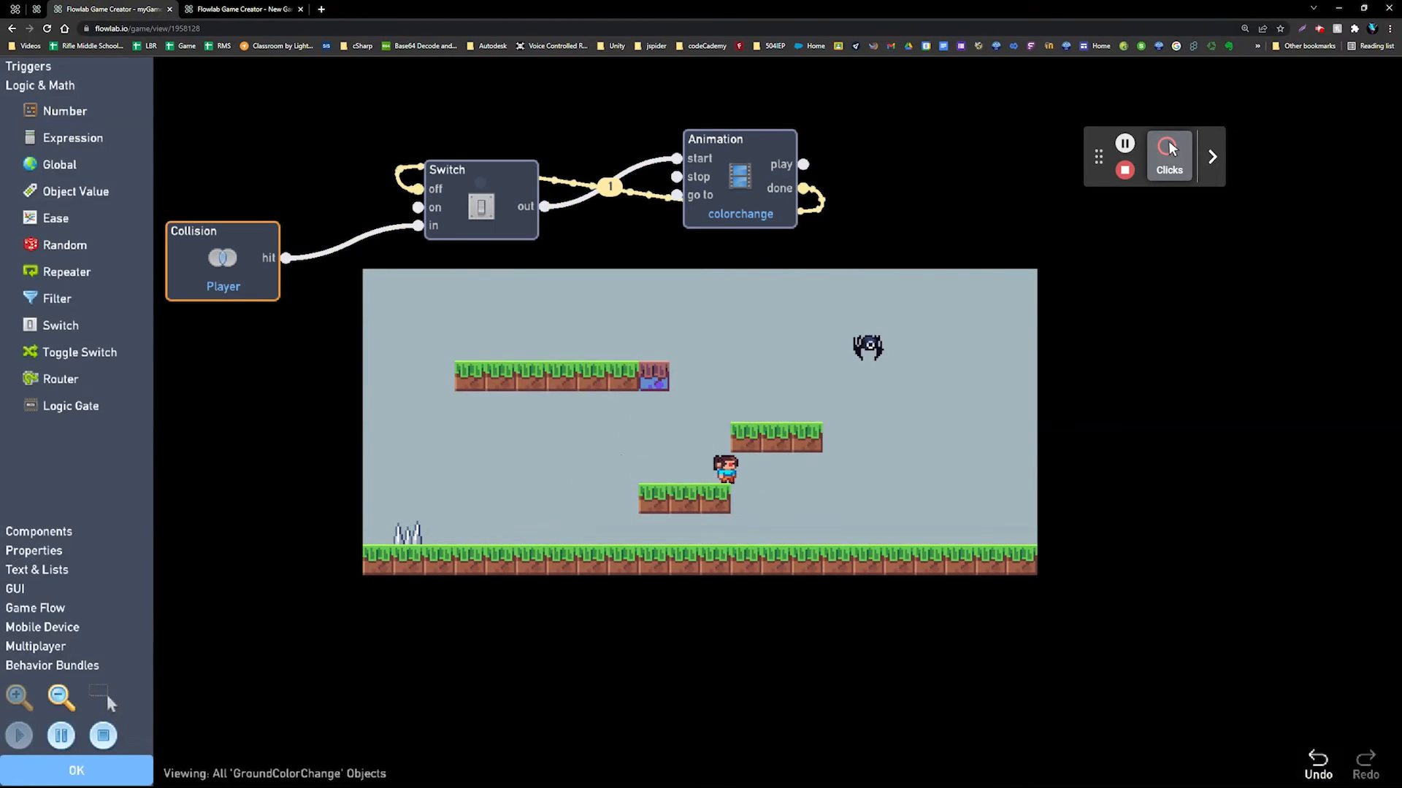
{"action": "key", "text": "Left"}
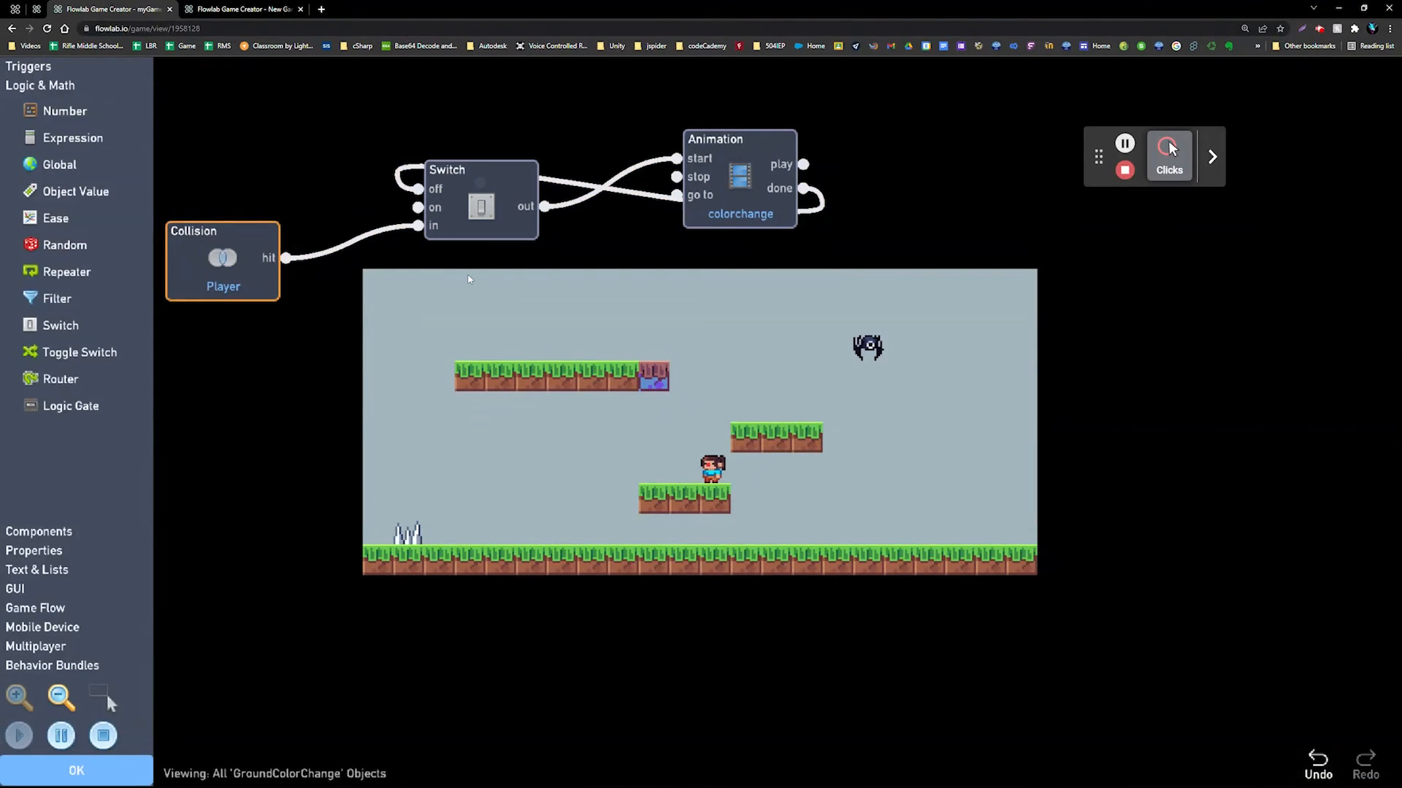
{"action": "key", "text": "Up"}
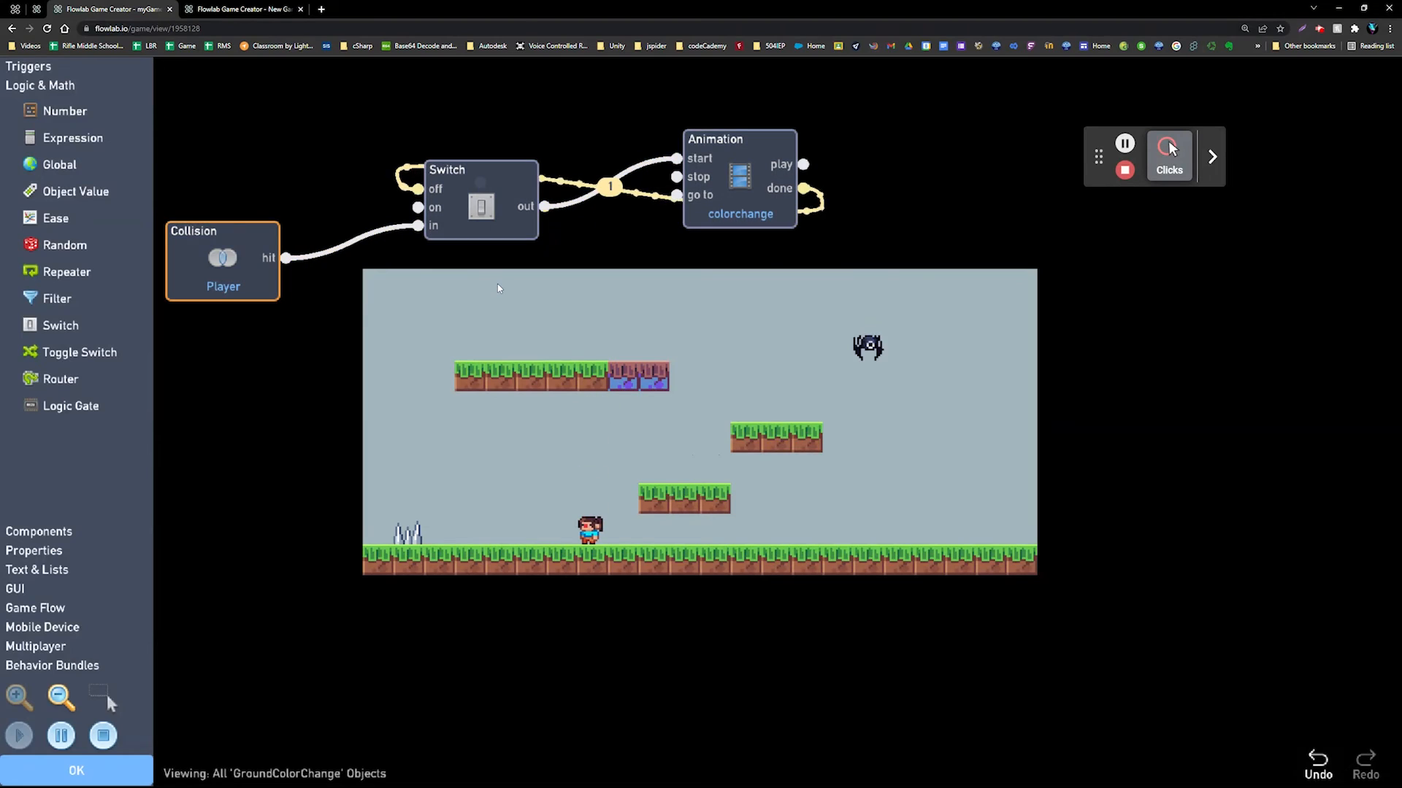
Return the player to the lowest platform and jump repeatedly against the same upper-platform tiles to test retriggering.
{"action": "key", "text": "Right"}
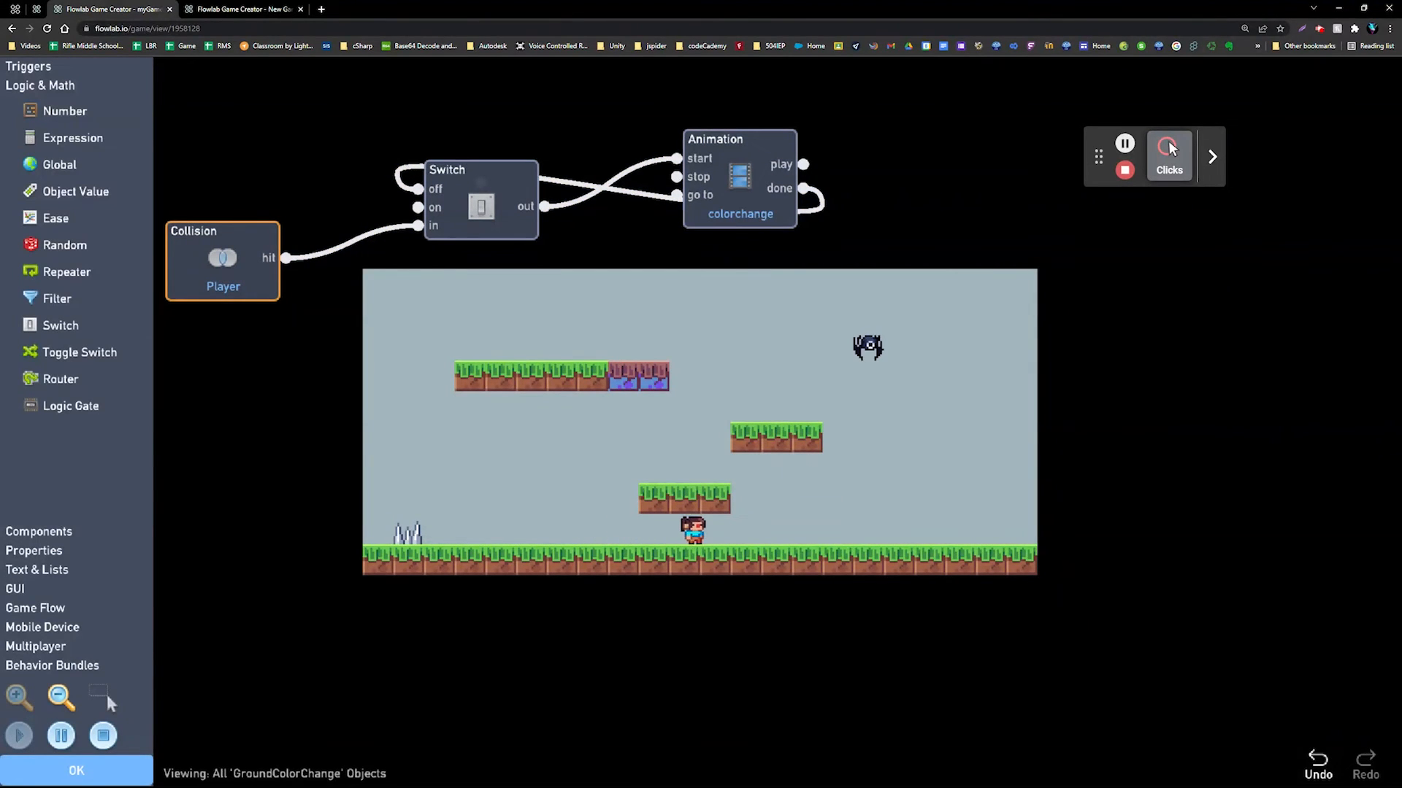
{"action": "key", "text": "Up"}
{"action": "key", "text": "Left"}
{"action": "key", "text": "Right"}
{"action": "key", "text": "Up"}
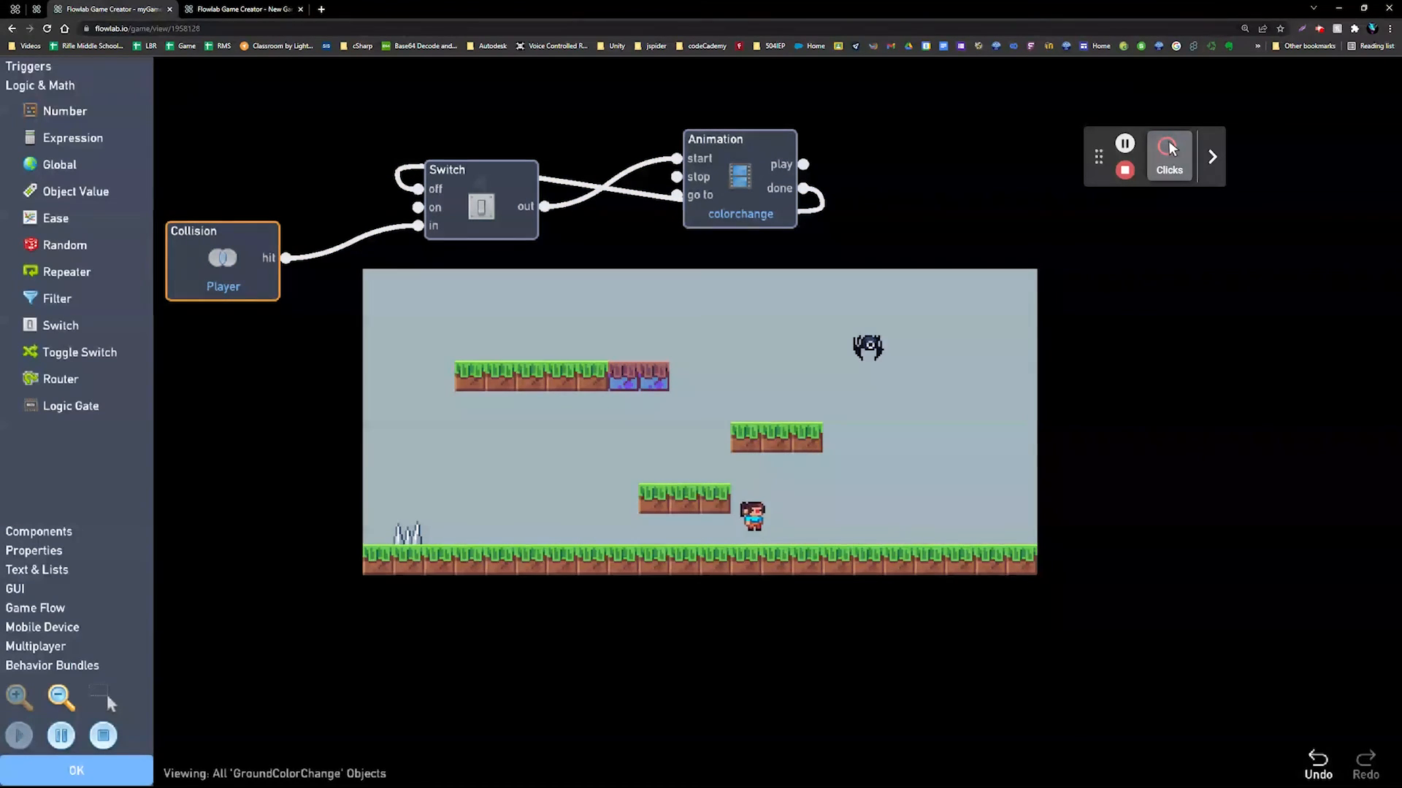
{"action": "key", "text": "Left"}
{"action": "key", "text": "Up"}
{"action": "key", "text": "Up"}
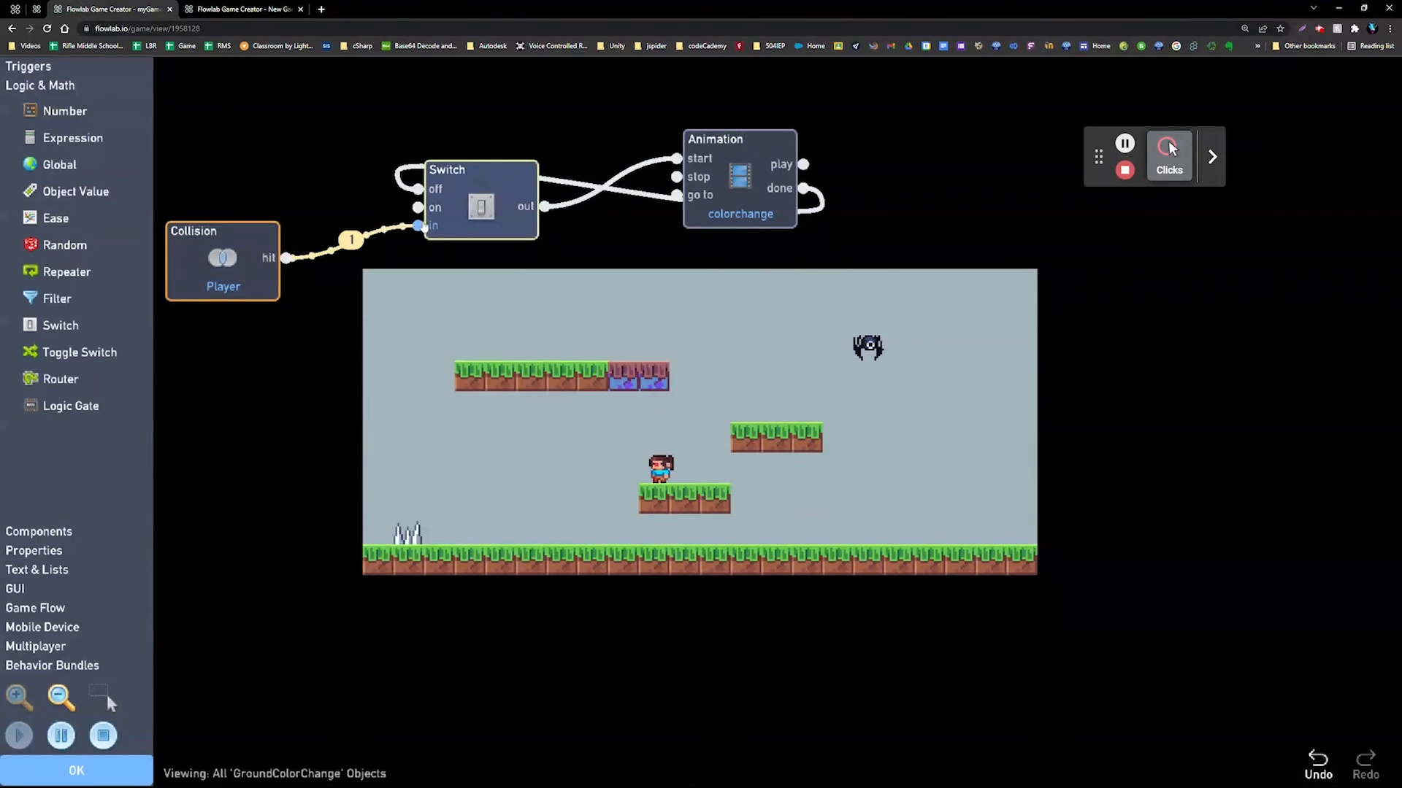
{"action": "key", "text": "Up"}
{"action": "key", "text": "Up"}
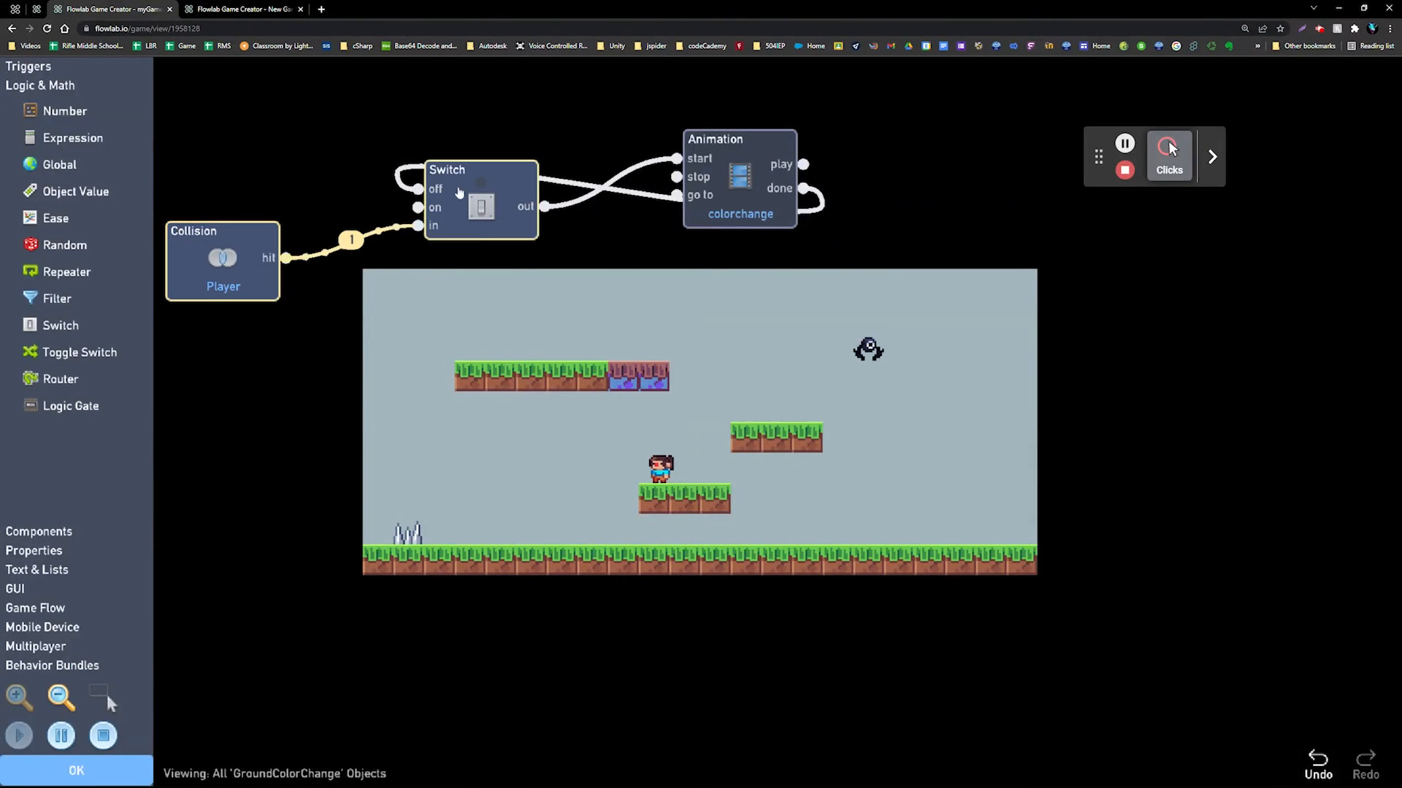
Climb the player over the lower and middle platforms onto the top of the upper platform.
{"action": "key", "text": "Up"}
{"action": "key", "text": "Right"}
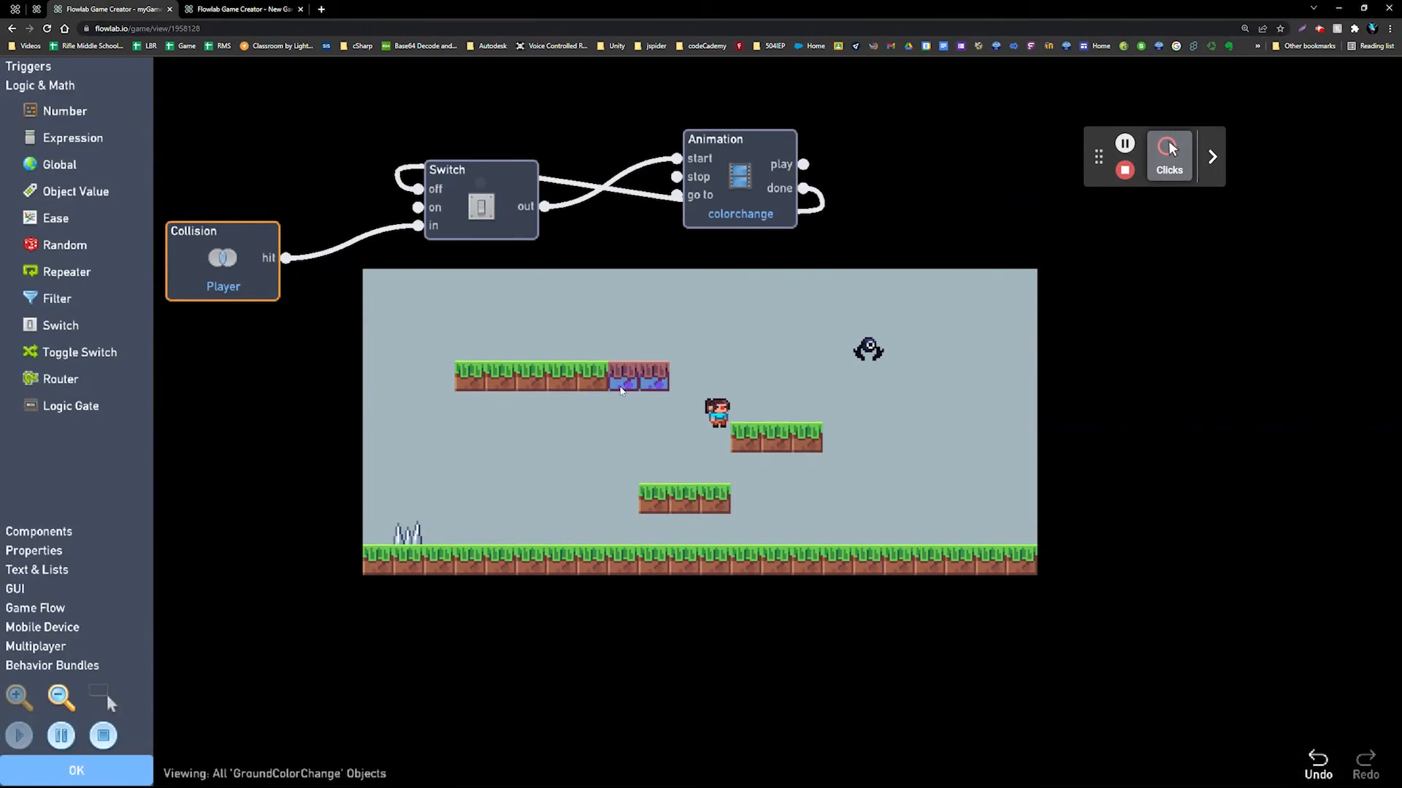
{"action": "key", "text": "Up"}
{"action": "key", "text": "Right"}
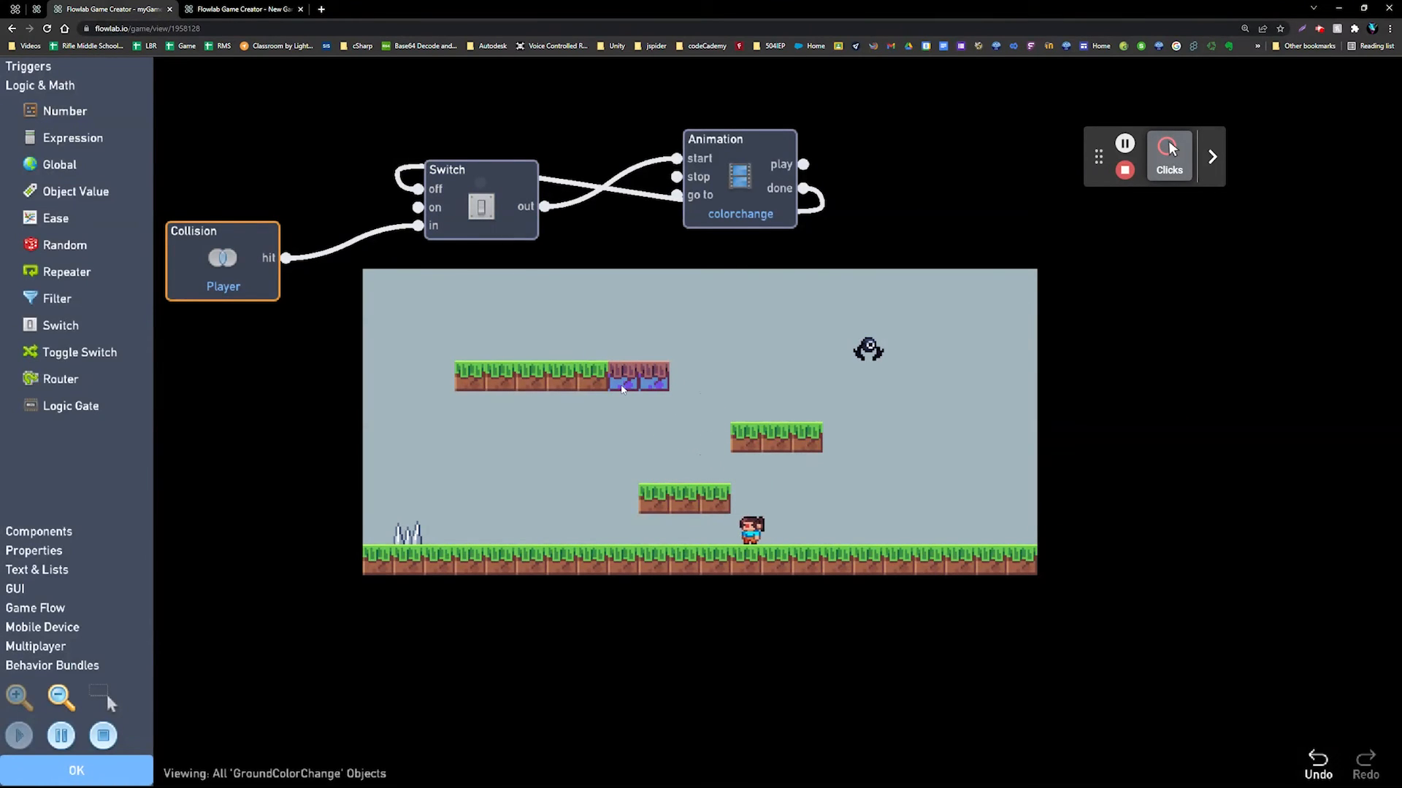
{"action": "key", "text": "Up"}
{"action": "key", "text": "Left"}
{"action": "key", "text": "Up"}
{"action": "key", "text": "Right"}
{"action": "key", "text": "Up"}
{"action": "key", "text": "Left"}
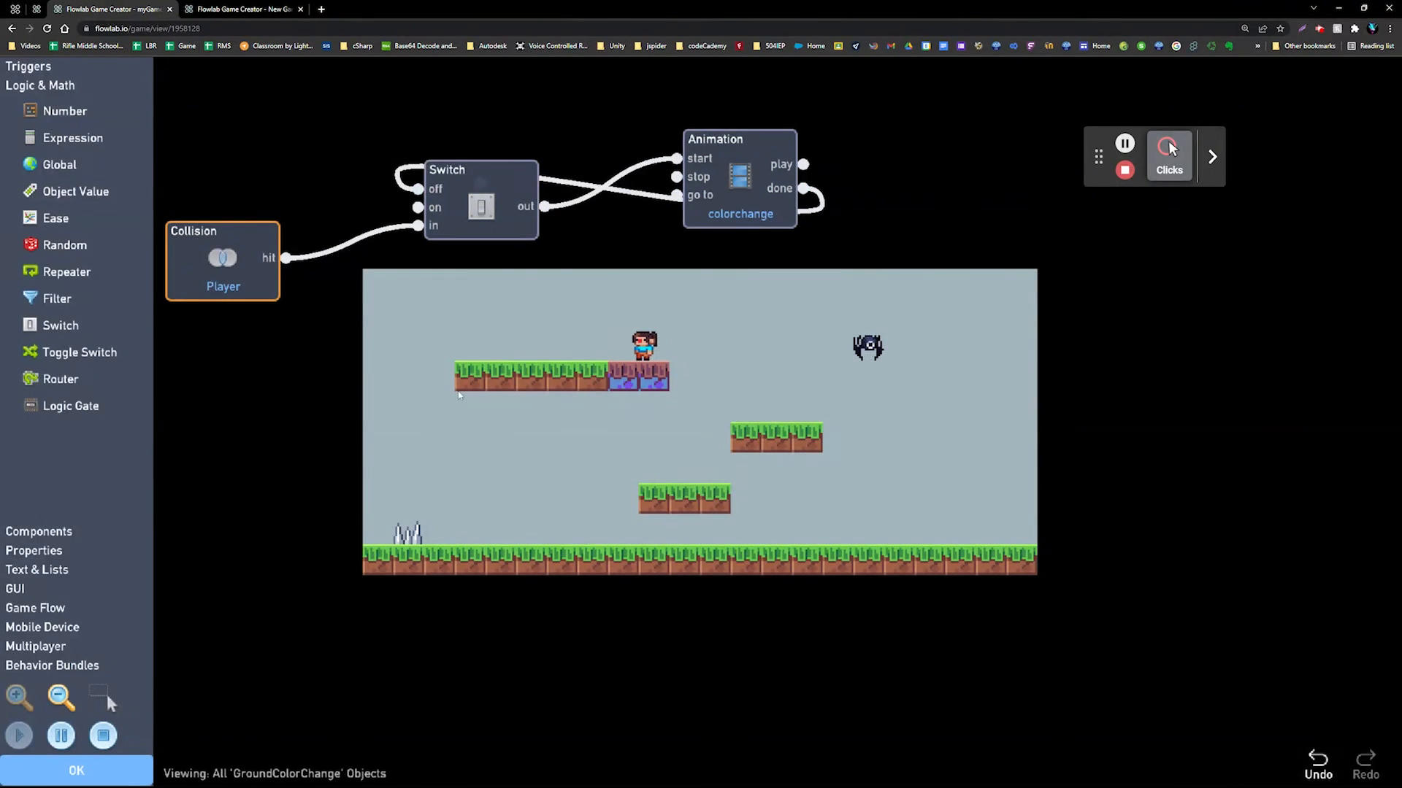
Walk the player back and forth across the upper platform's tiles to test the colorchange animation, and stop the playtest.
{"action": "key", "text": "Left"}
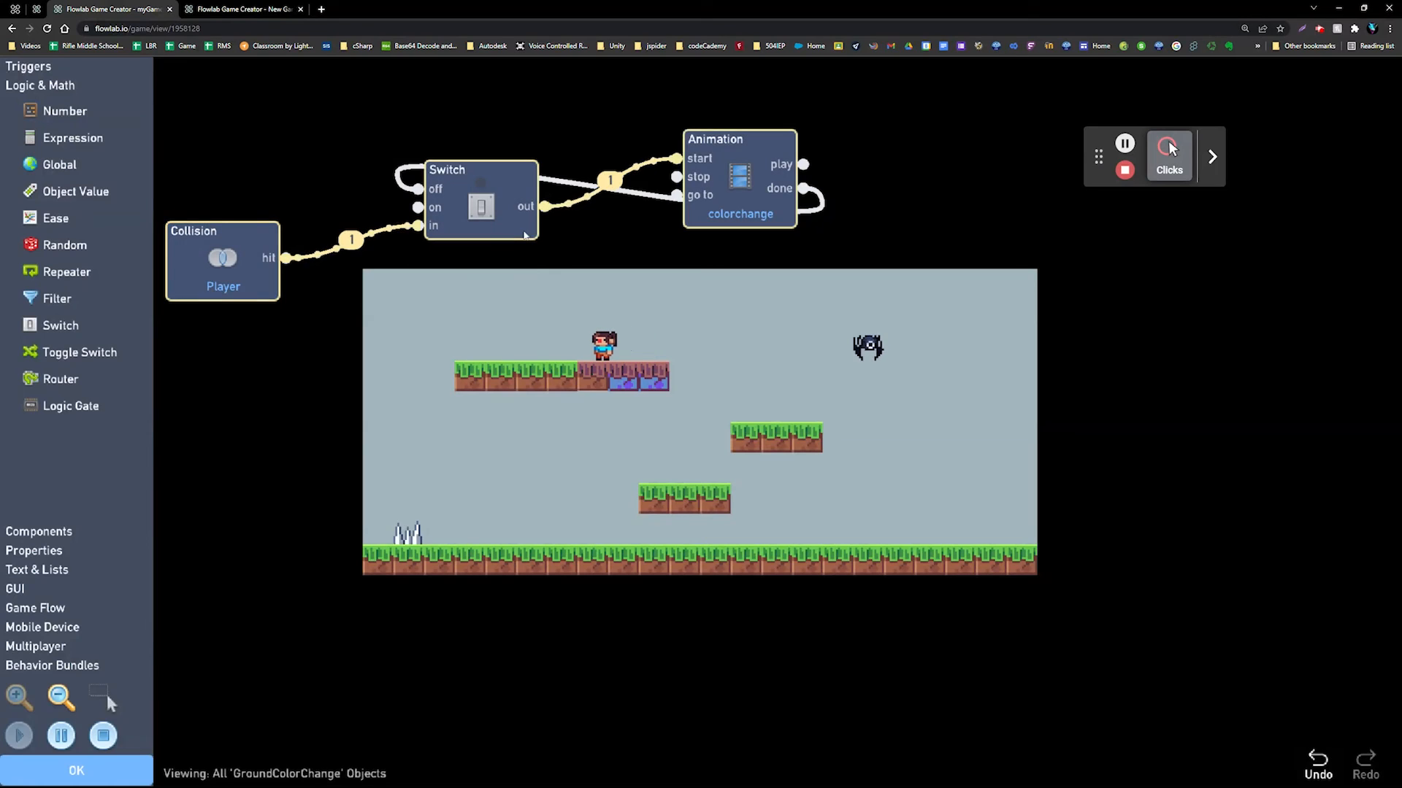
{"action": "key", "text": "Left"}
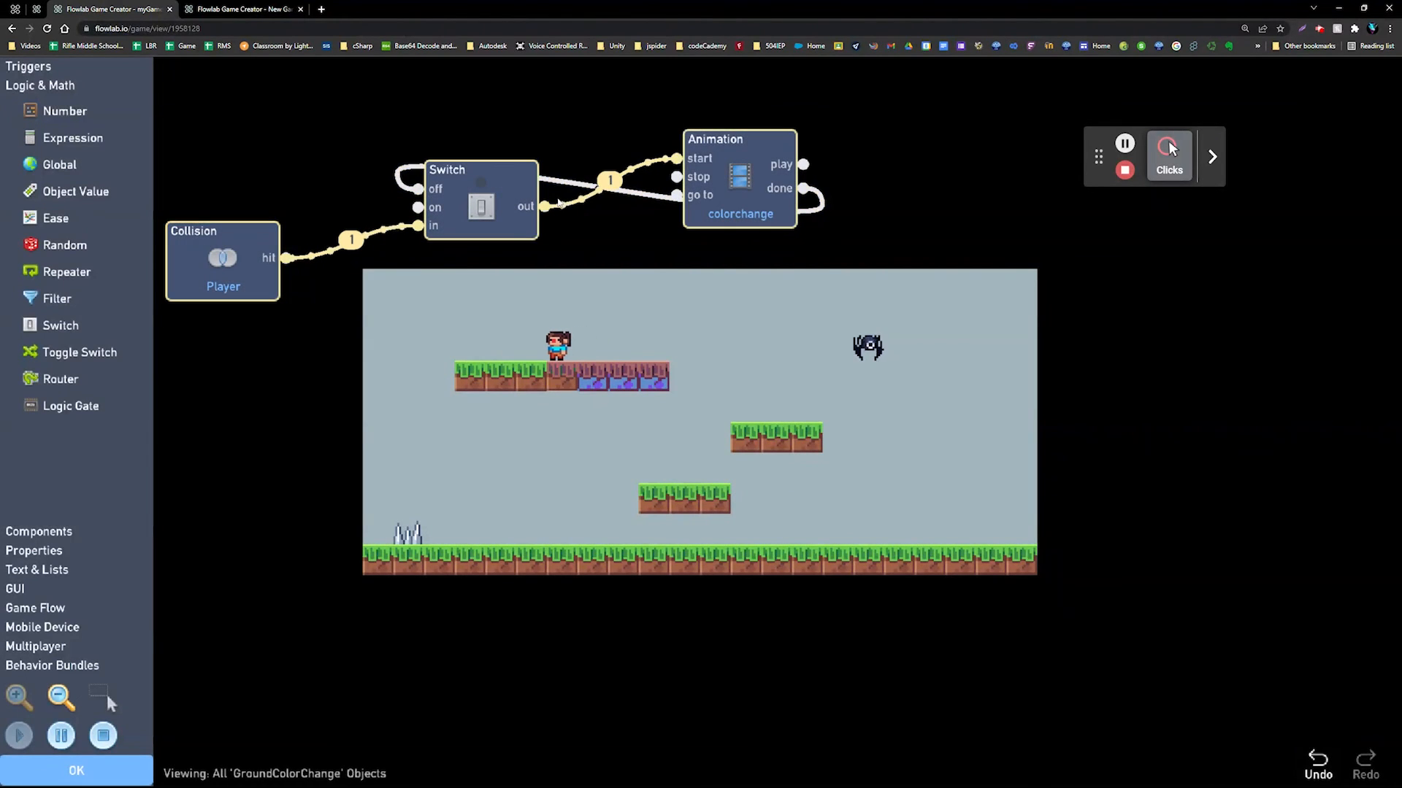
{"action": "key", "text": "Right"}
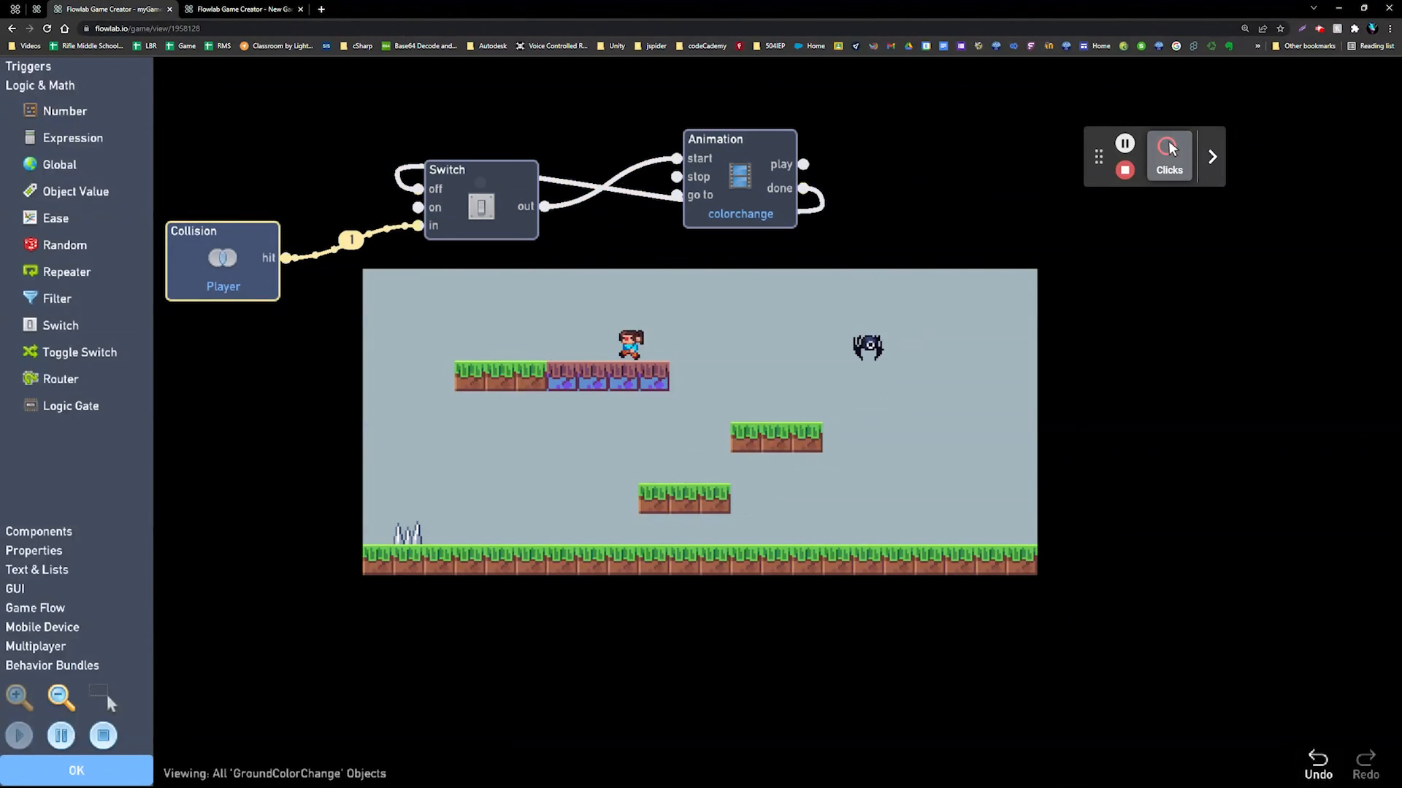
{"action": "key", "text": "Left"}
{"action": "key", "text": "Right"}
{"action": "key", "text": "Left"}
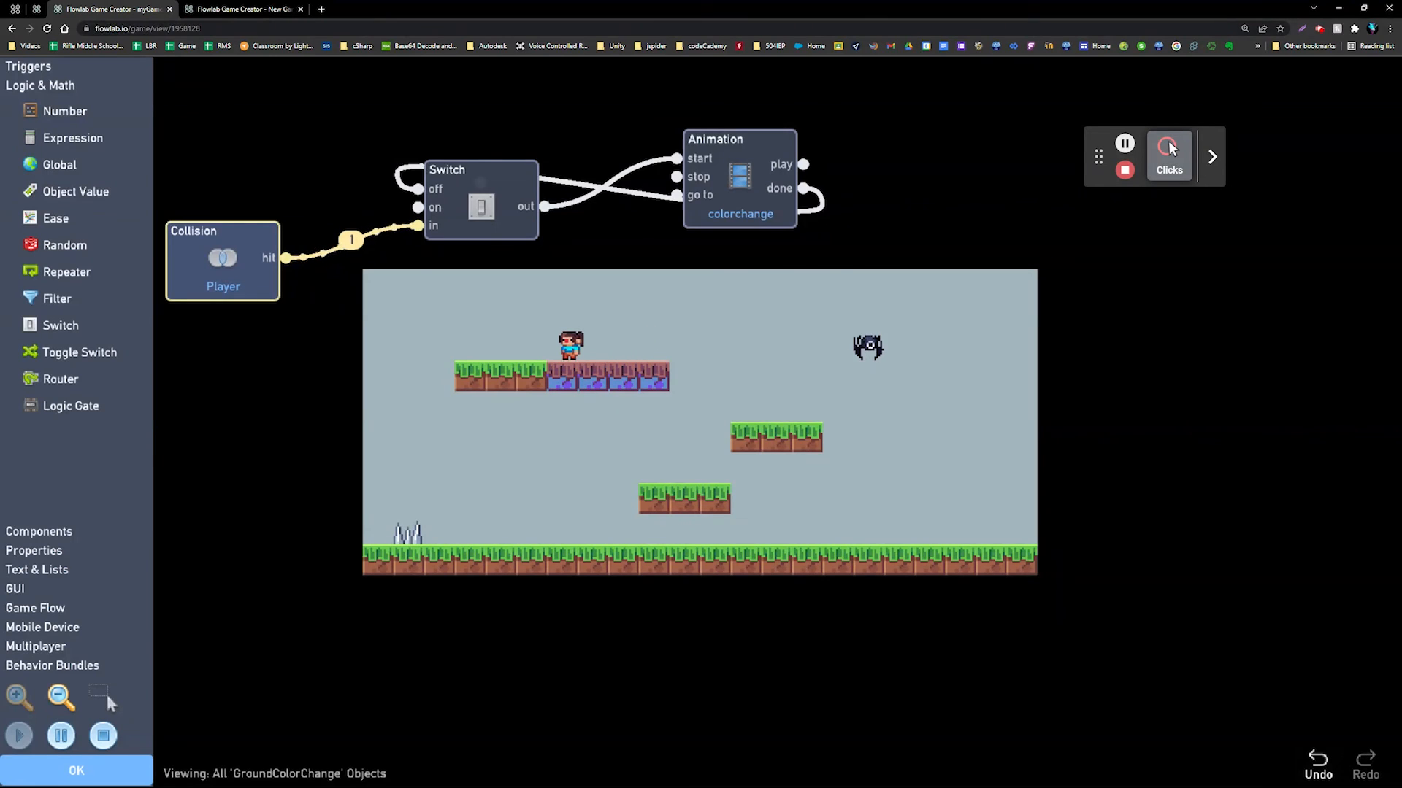
{"action": "left_click", "coordinate": [106, 744]}
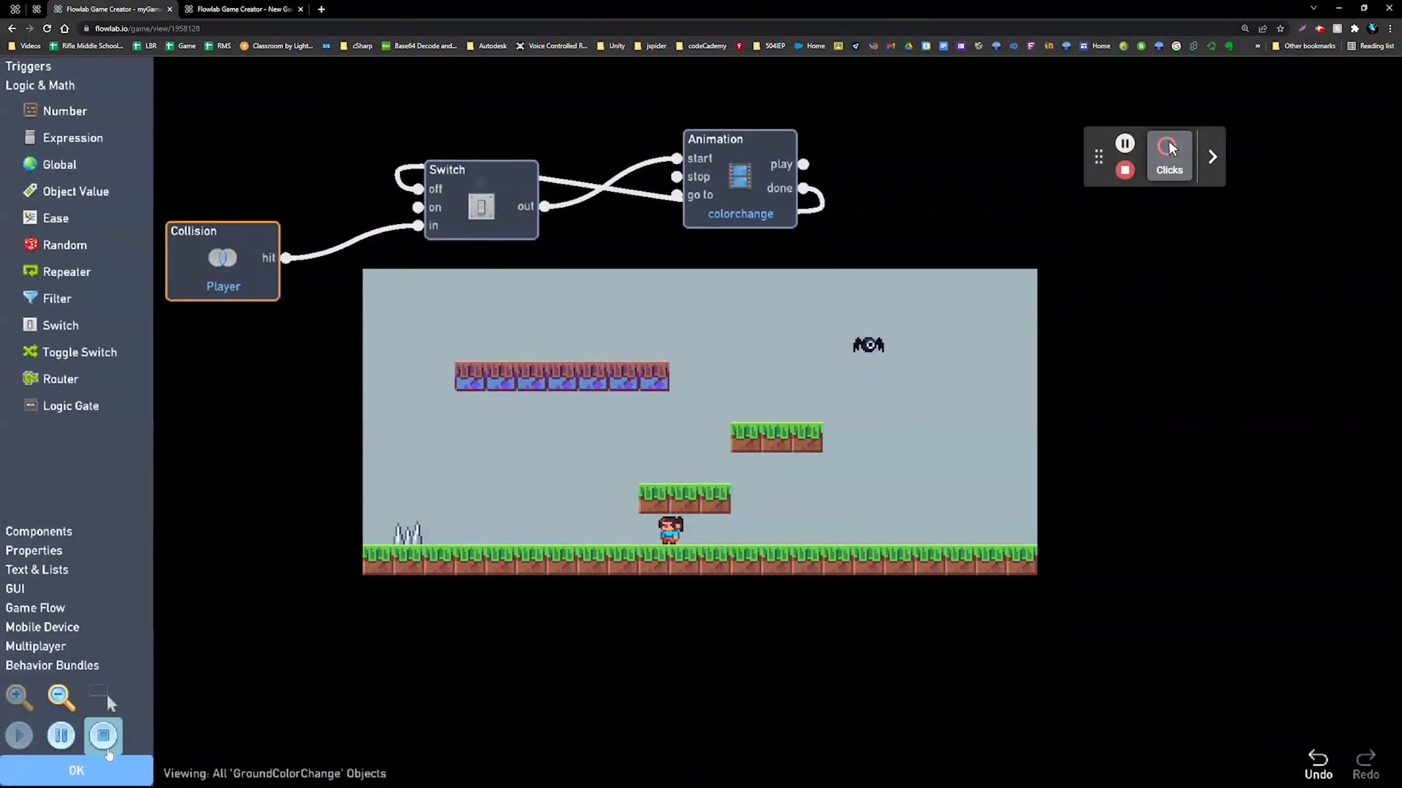